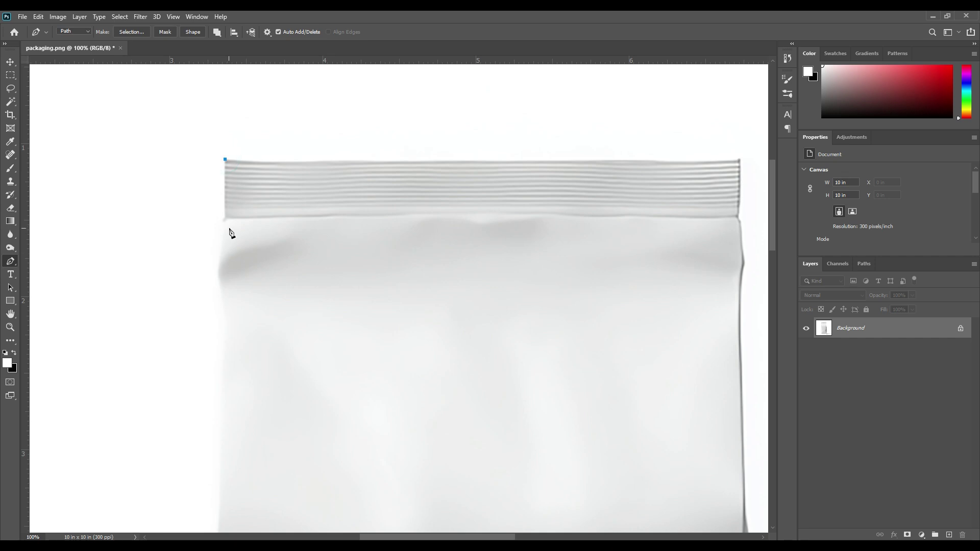
- Trace the packaging's left side with Pen tool points, from below the top corner down to just above the bottom corner
left_click(227, 216)
left_click(221, 294)
left_click_drag(377, 446, 379, 306)
left_click_drag(368, 381, 394, 438)
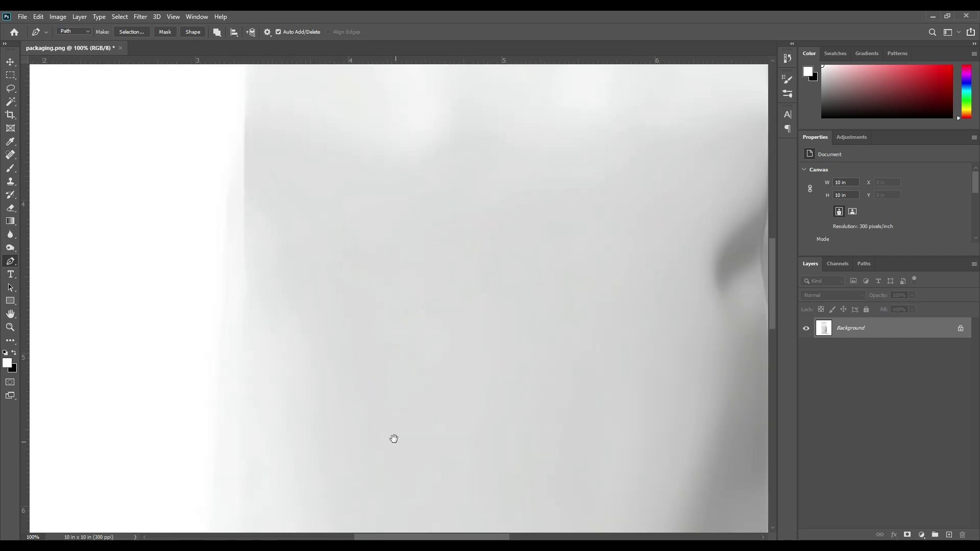
left_click(244, 125)
left_click_drag(308, 442, 322, 305)
left_click(224, 347)
left_click_drag(322, 438, 321, 276)
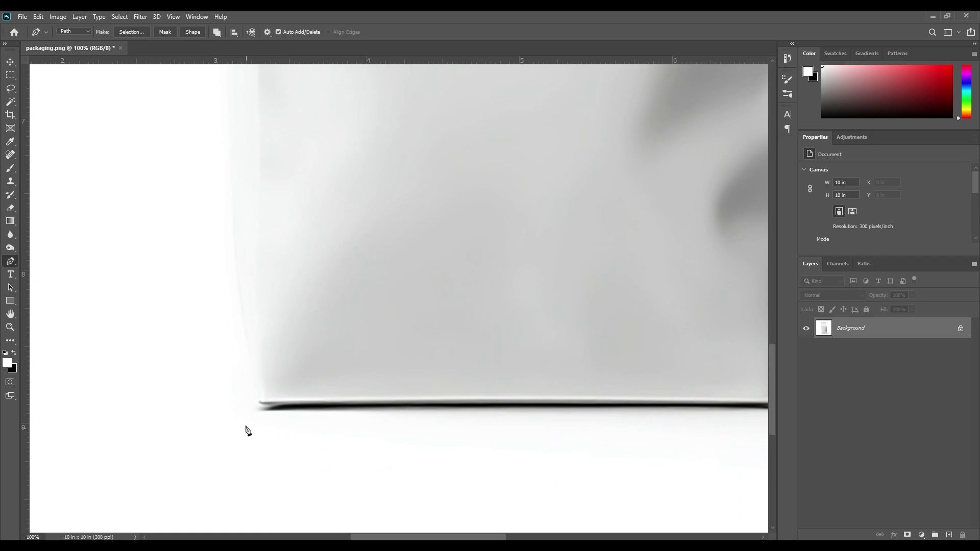
left_click(253, 379)
- Continue the path along the packaging's bottom edge and around the lower-right corner
left_click(281, 406)
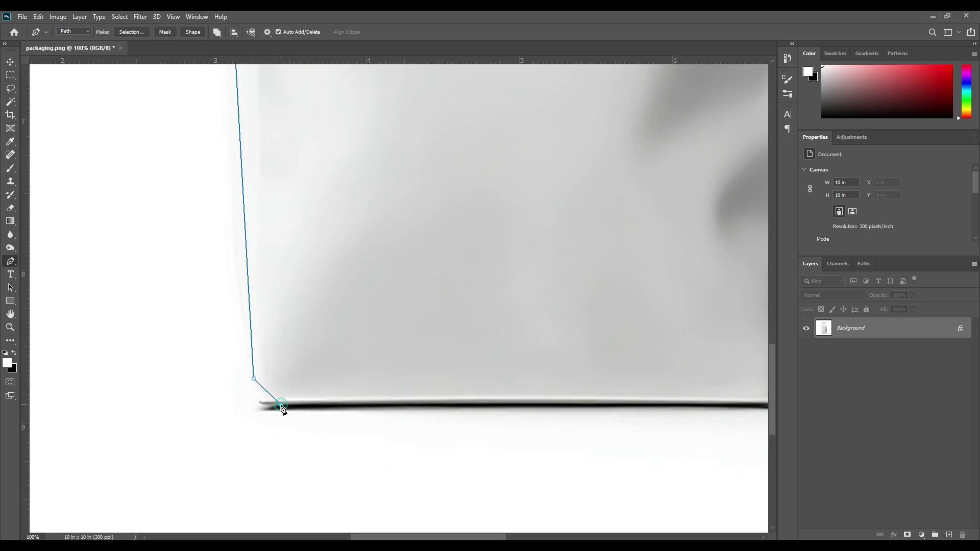
left_click_drag(573, 346, 479, 346)
left_click(407, 406)
left_click(426, 388)
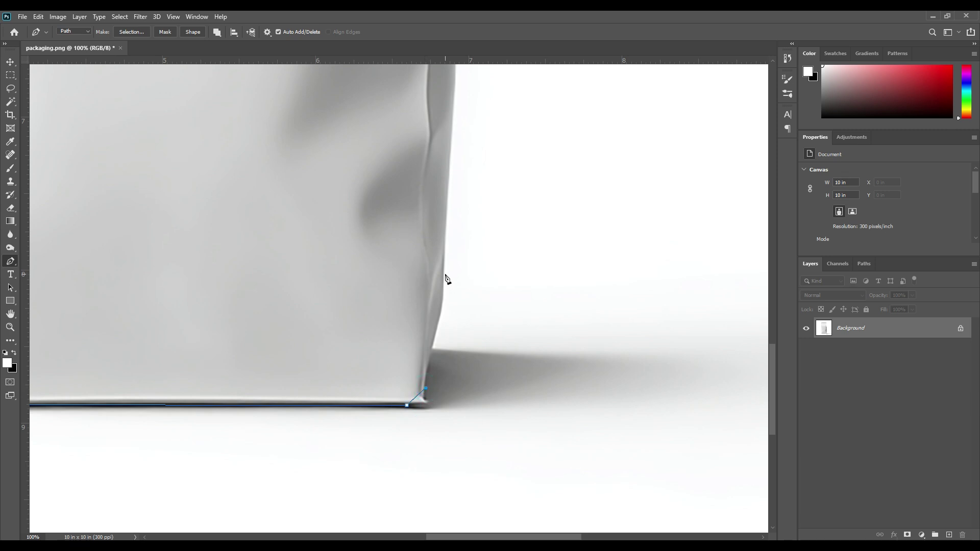
- Trace the packaging's right side up to the top corner and close the path at its starting point
scroll(528, 103, "up", 10)
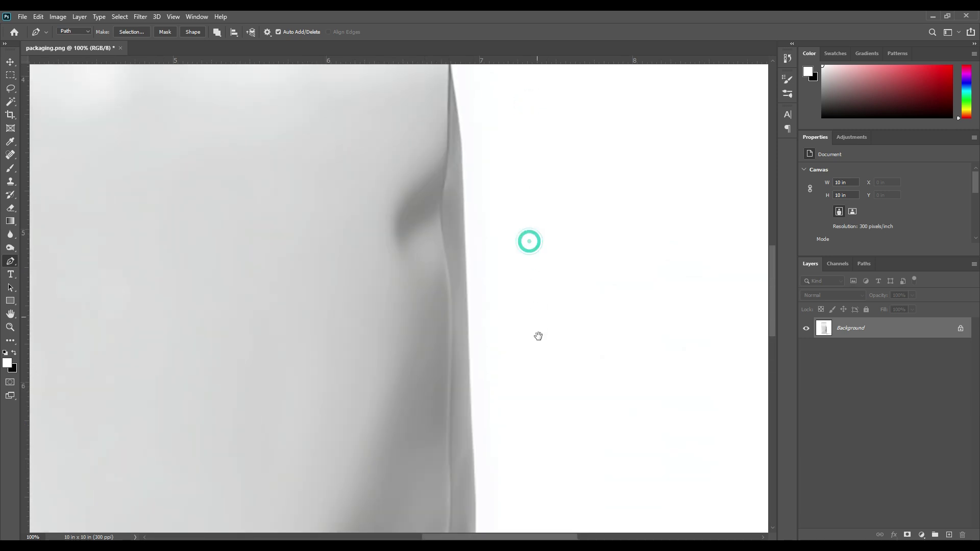
left_click_drag(481, 81, 528, 260)
left_click(519, 222)
left_click(521, 166)
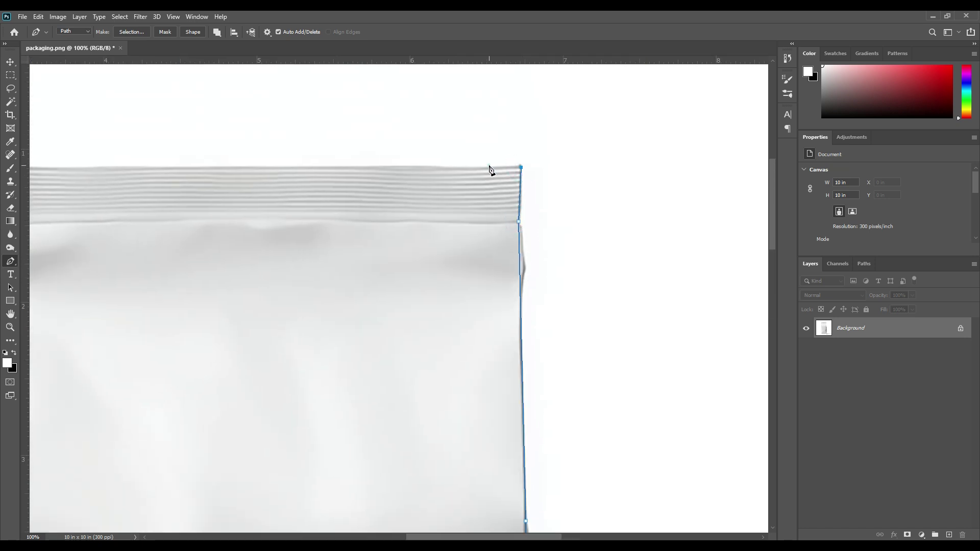
left_click_drag(303, 225, 344, 182)
left_click(315, 154)
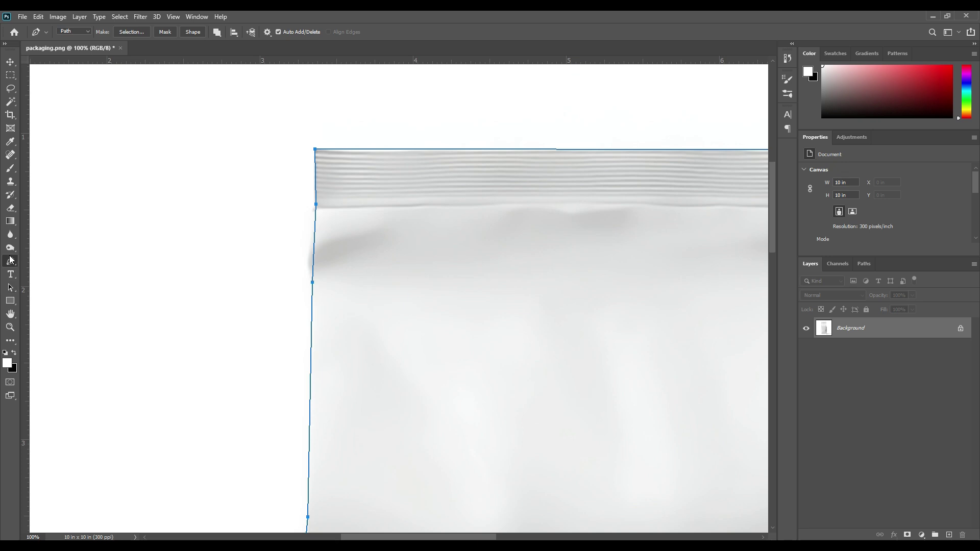
- Use the Add Anchor Point Tool to fit the path to the packaging's top edge and upper-right corner
right_click(11, 262)
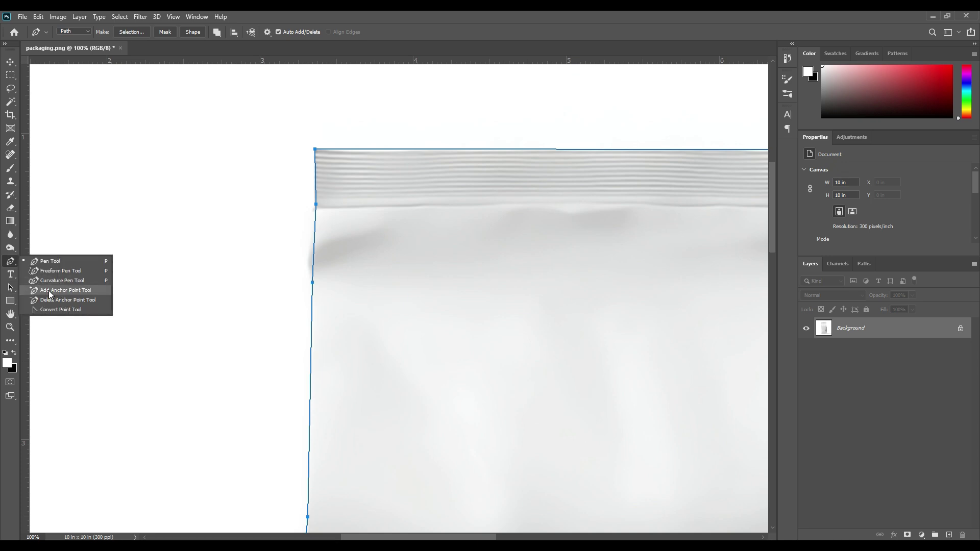
left_click(71, 290)
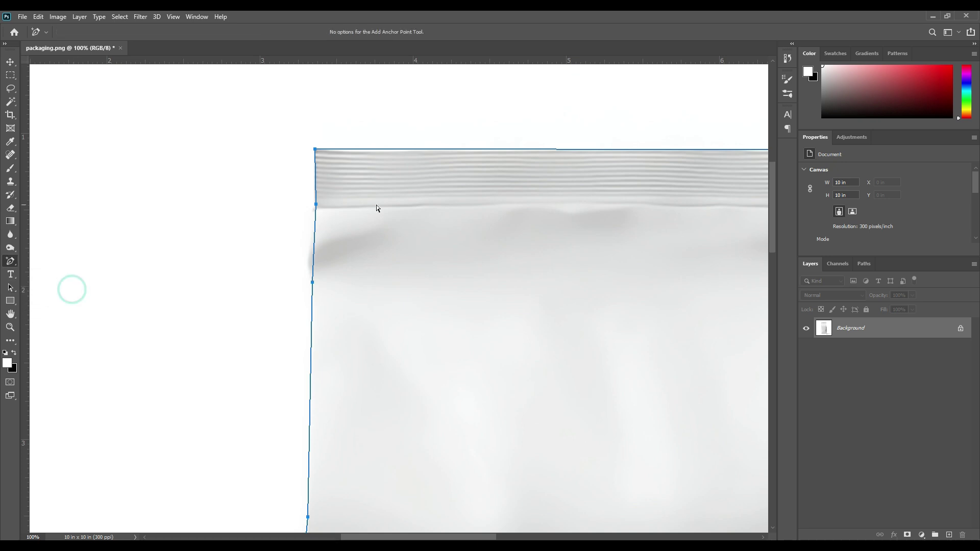
left_click(367, 150)
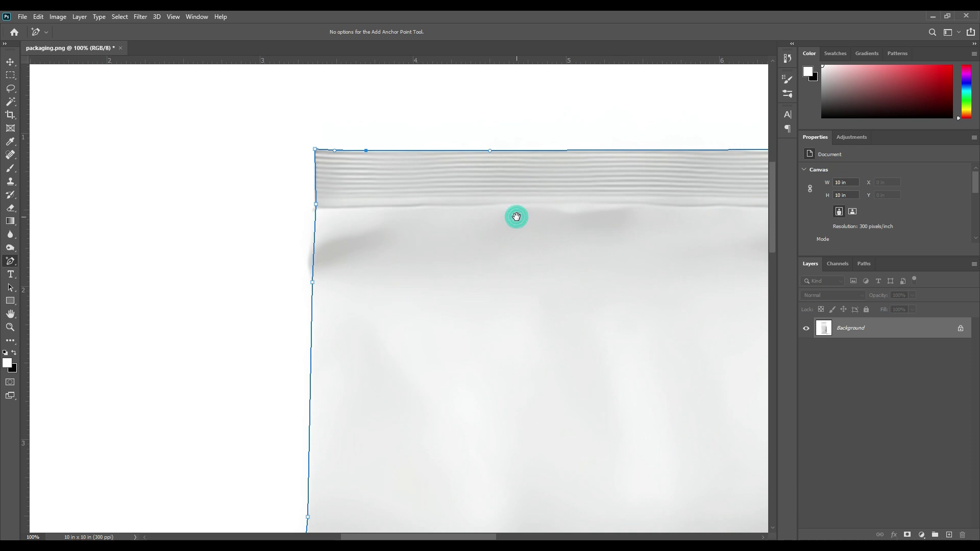
scroll(516, 217, "right", 5)
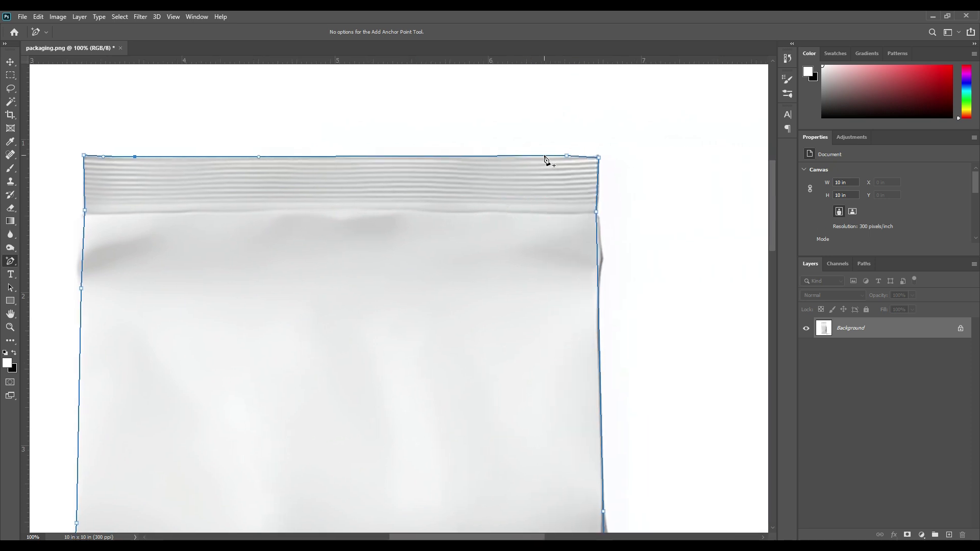
left_click(549, 157)
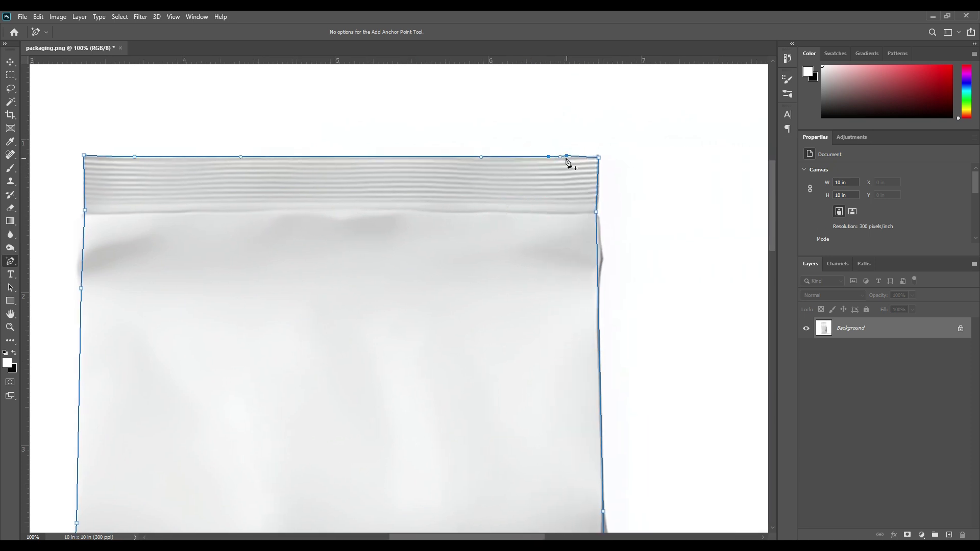
left_click_drag(607, 149, 593, 174)
- Add and adjust anchor points beside and just below the ribbed seal so the path follows the small right-hand bulge
left_click(598, 189)
left_click_drag(599, 221, 604, 290)
left_click(602, 284)
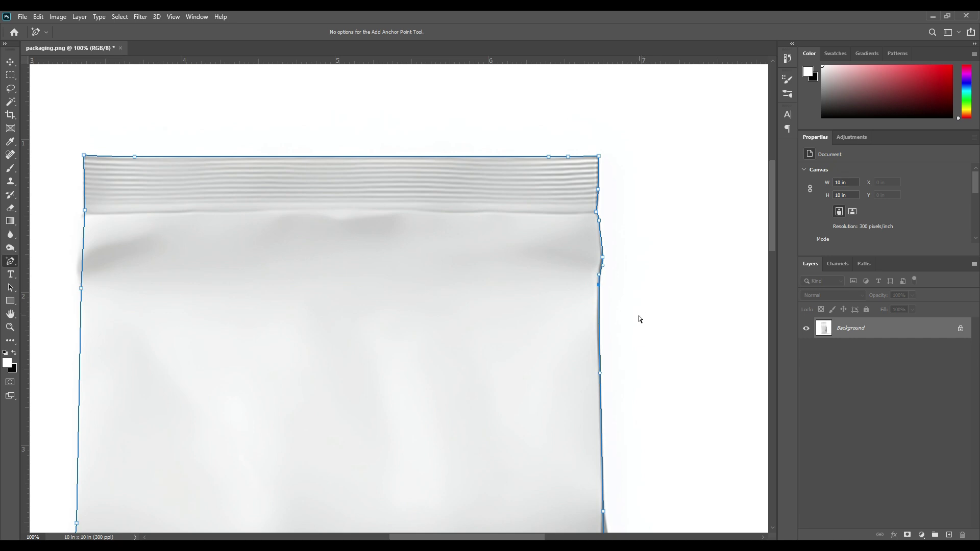
- Add anchor points along the middle of the packaging's right side and pull the path out to the side fold's outer edge
left_click_drag(634, 382, 637, 287)
left_click_drag(643, 352, 642, 233)
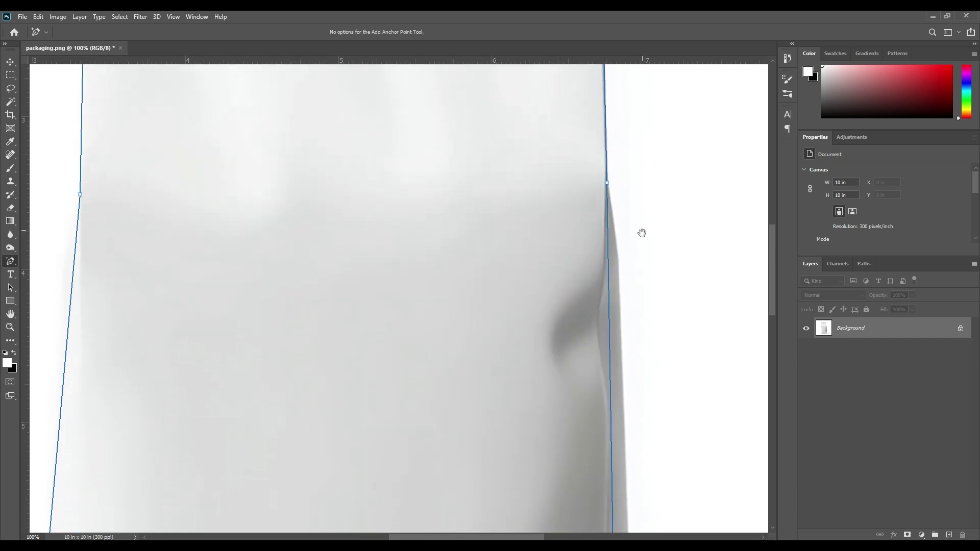
left_click_drag(611, 312, 620, 310)
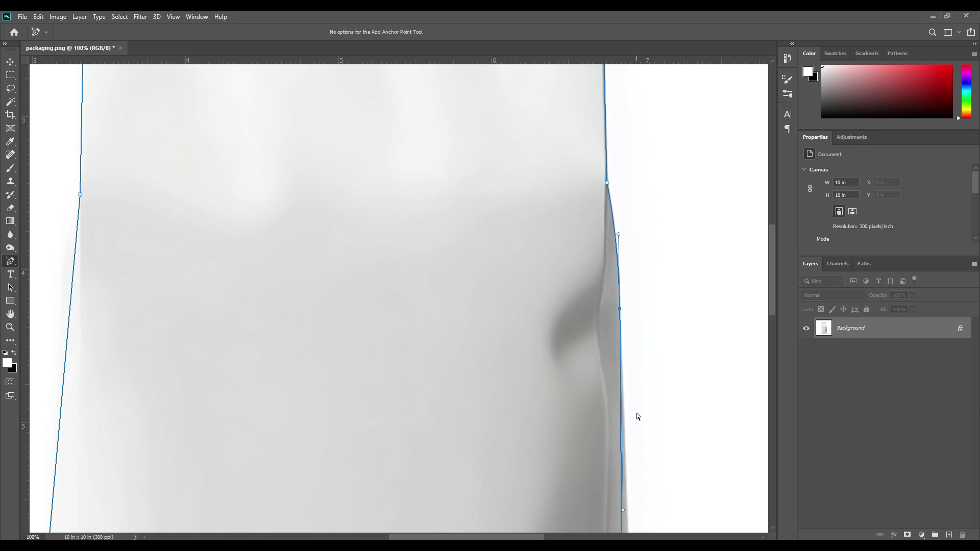
left_click_drag(650, 436, 643, 346)
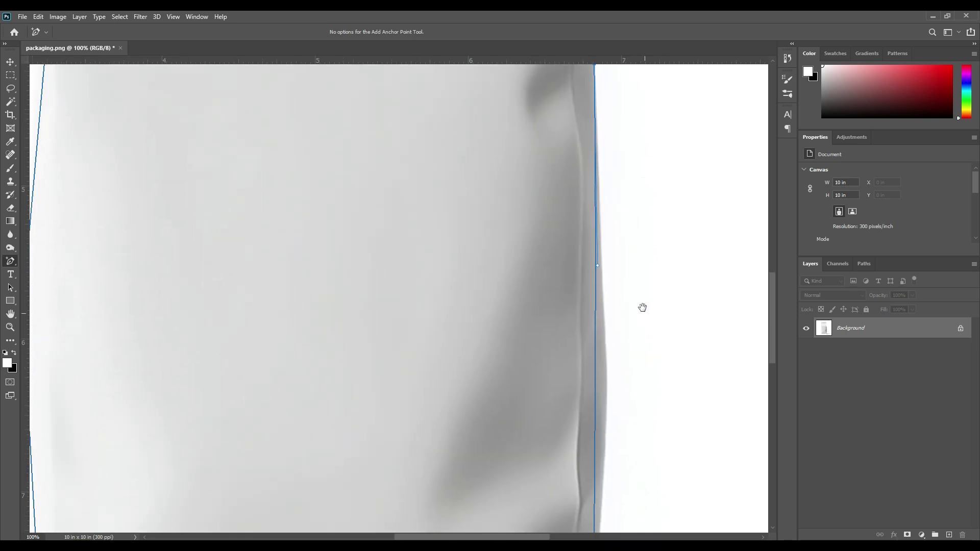
left_click_drag(596, 383, 605, 378)
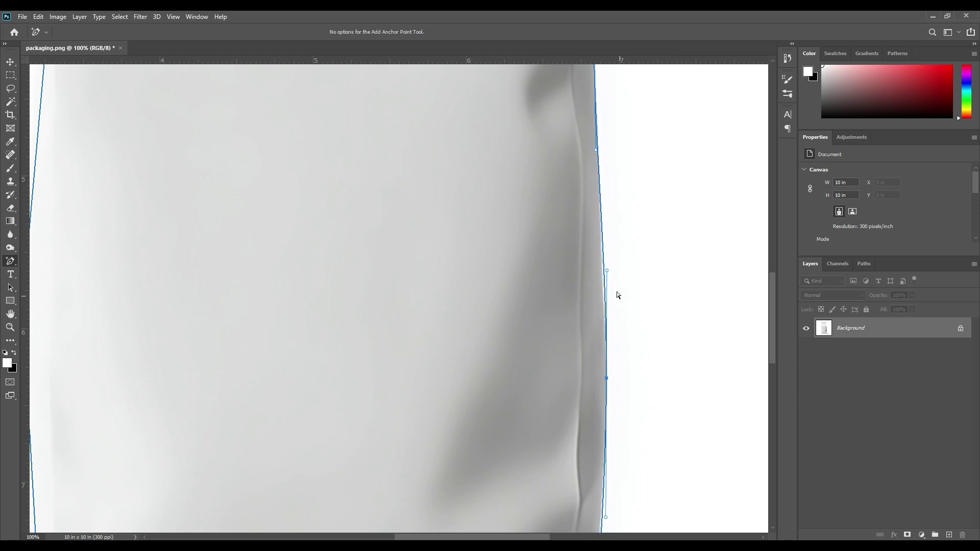
left_click(604, 284)
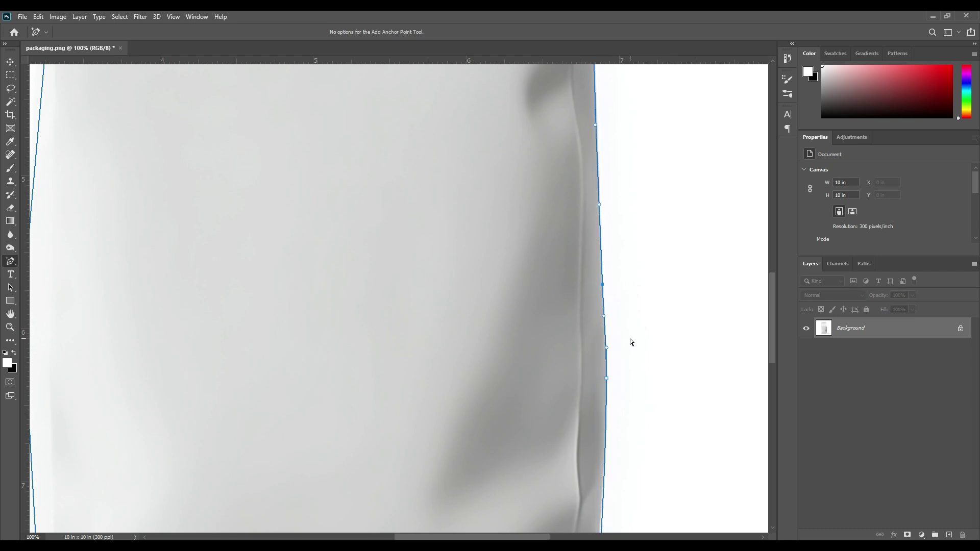
- Add anchor points along the lower right side so the path follows its taper towards the base
left_click_drag(636, 476, 645, 377)
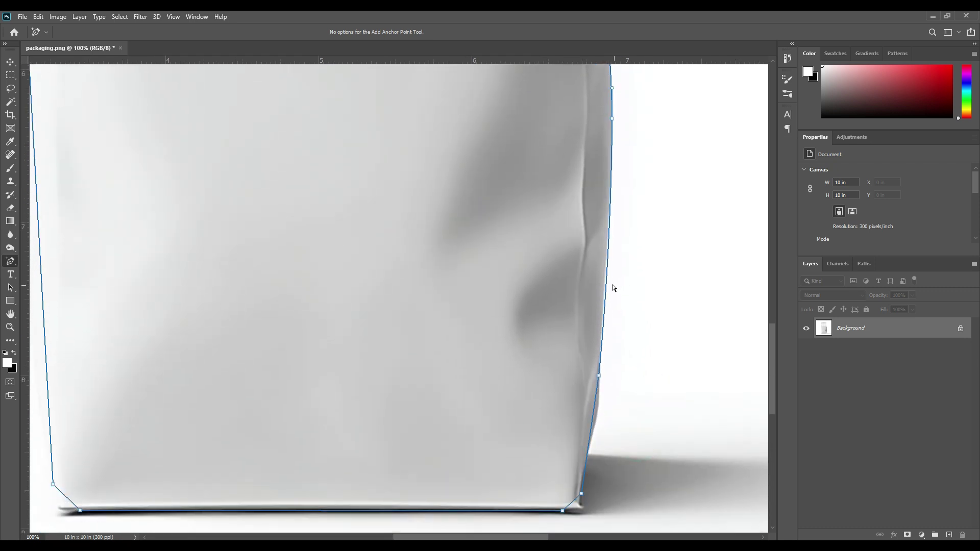
left_click(606, 272)
left_click(598, 412)
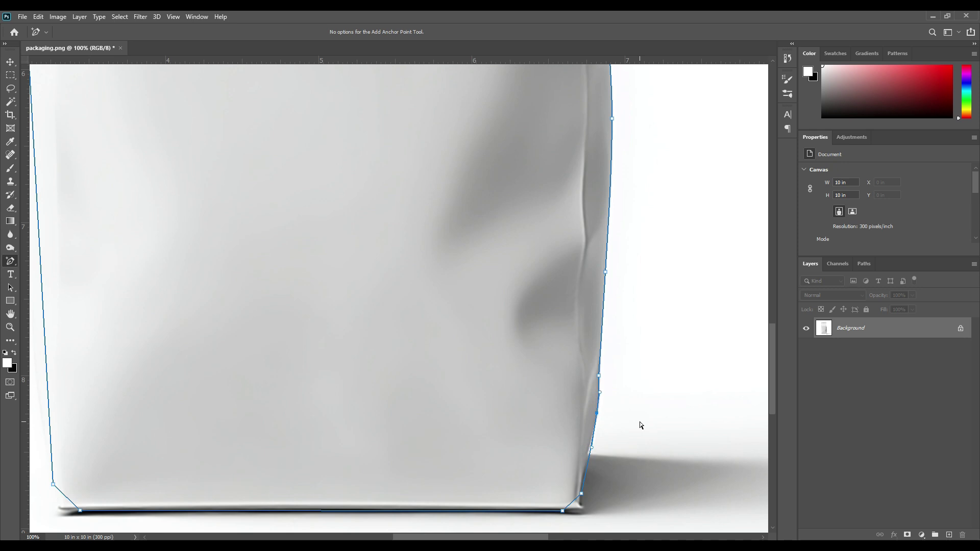
left_click(589, 457)
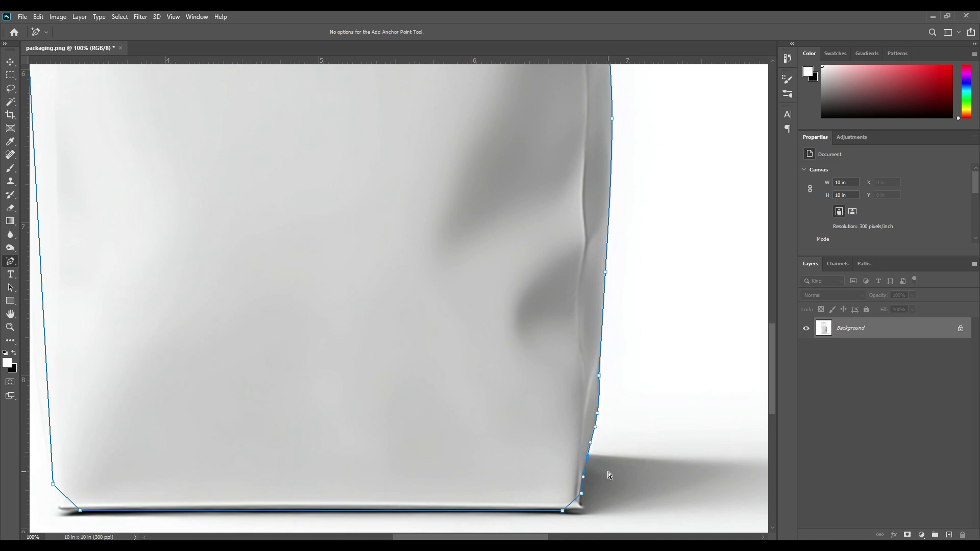
- Reshape the path around the packaging's lower-right corner with added and moved anchor points
left_click(582, 510)
left_click_drag(582, 514, 590, 507)
left_click(575, 512)
left_click(556, 511)
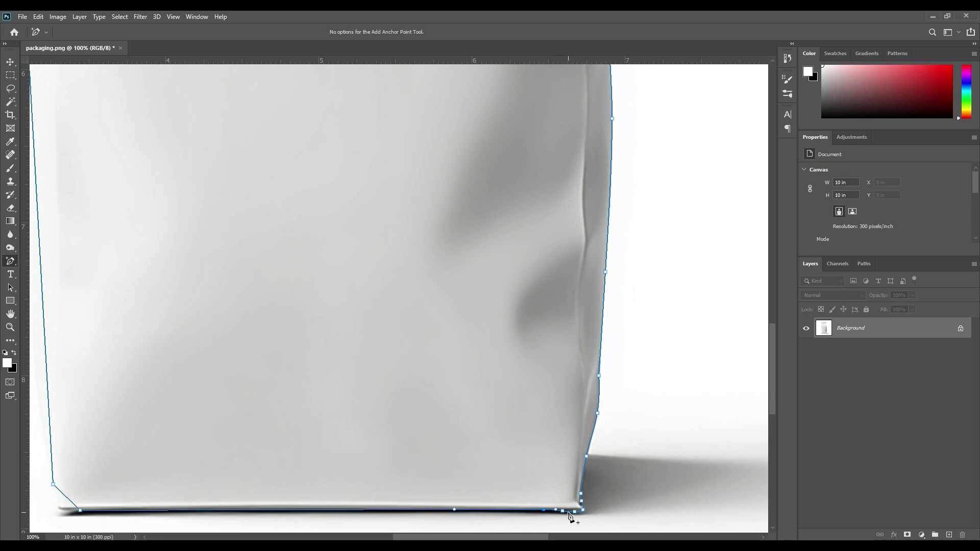
- Add anchor points along the bottom edge and fit the path around the packaging's lower-left corner
left_click_drag(424, 457, 450, 360)
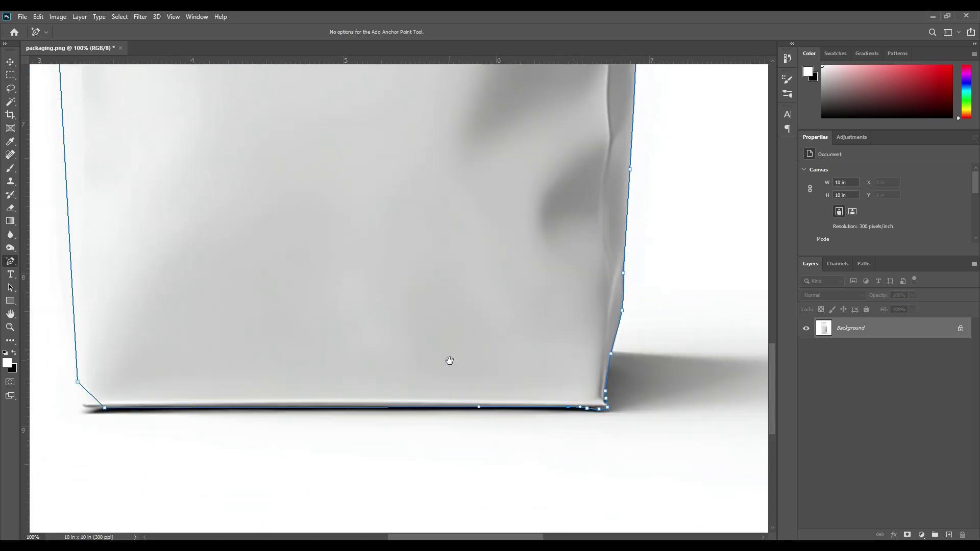
left_click(375, 408)
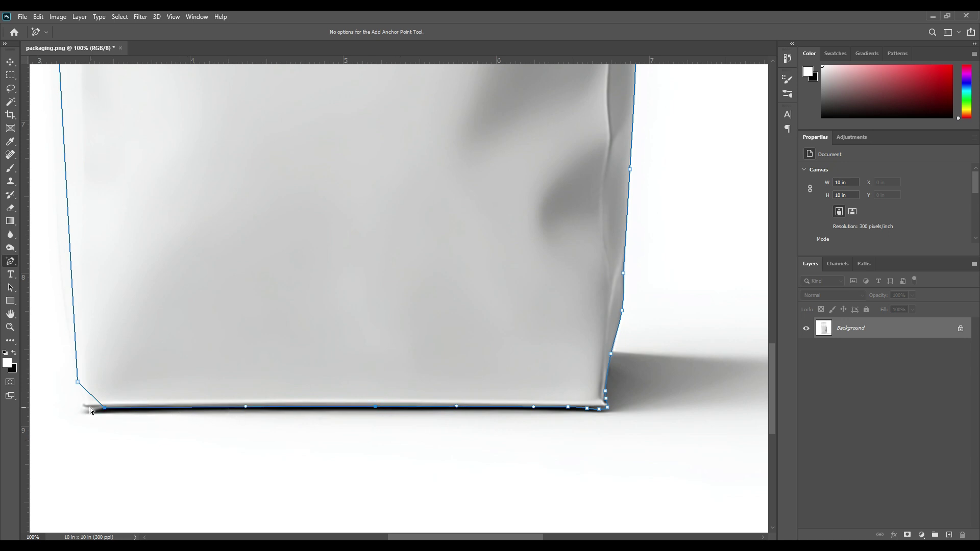
left_click_drag(88, 391, 84, 410)
left_click(78, 392)
left_click(95, 412)
left_click(132, 407)
- Curve the path outward along the packaging's lower left side by adding and adjusting anchor points
left_click_drag(72, 226, 70, 218)
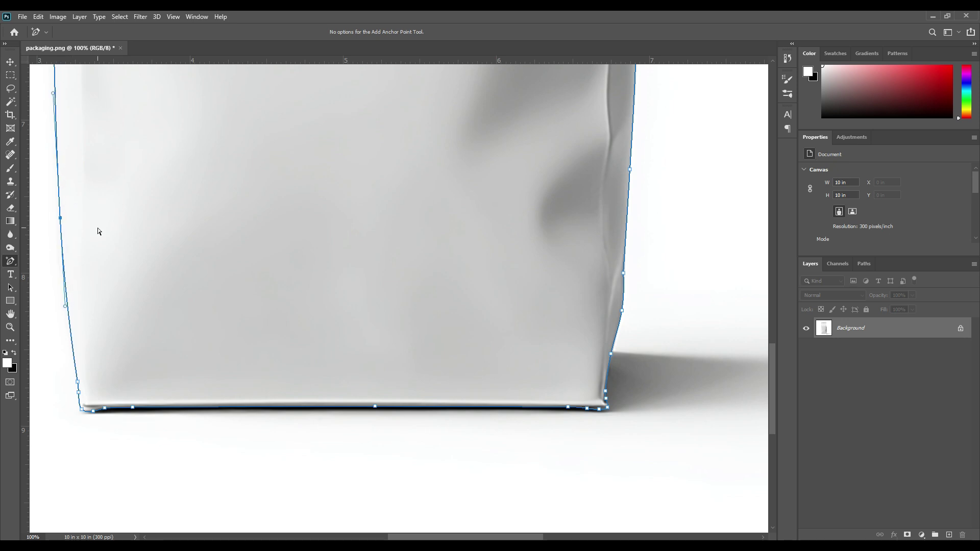
left_click(70, 332)
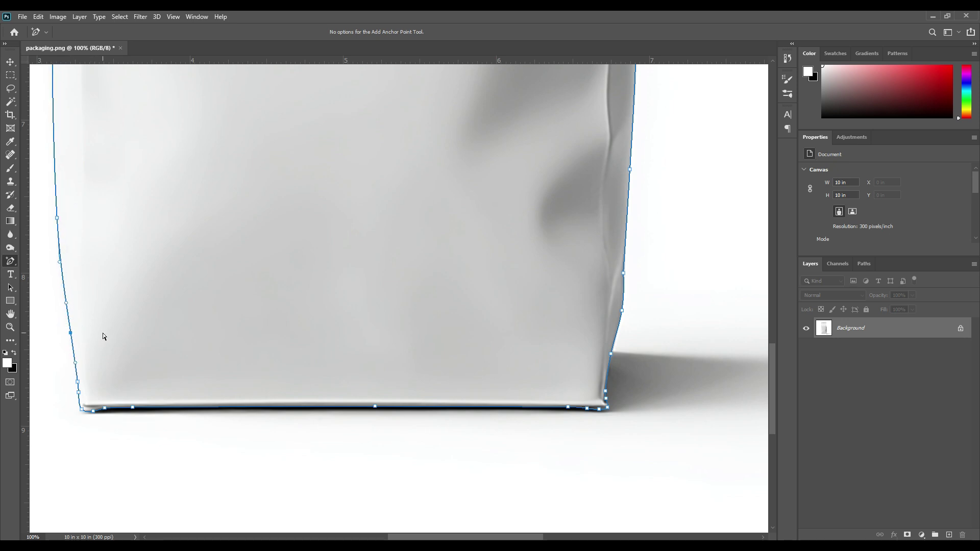
left_click_drag(230, 168, 303, 254)
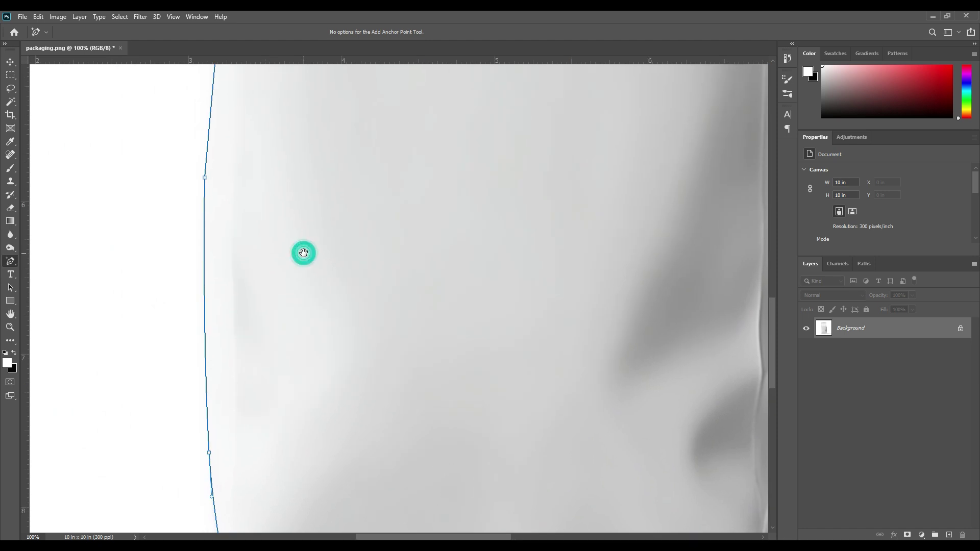
left_click_drag(308, 168, 358, 301)
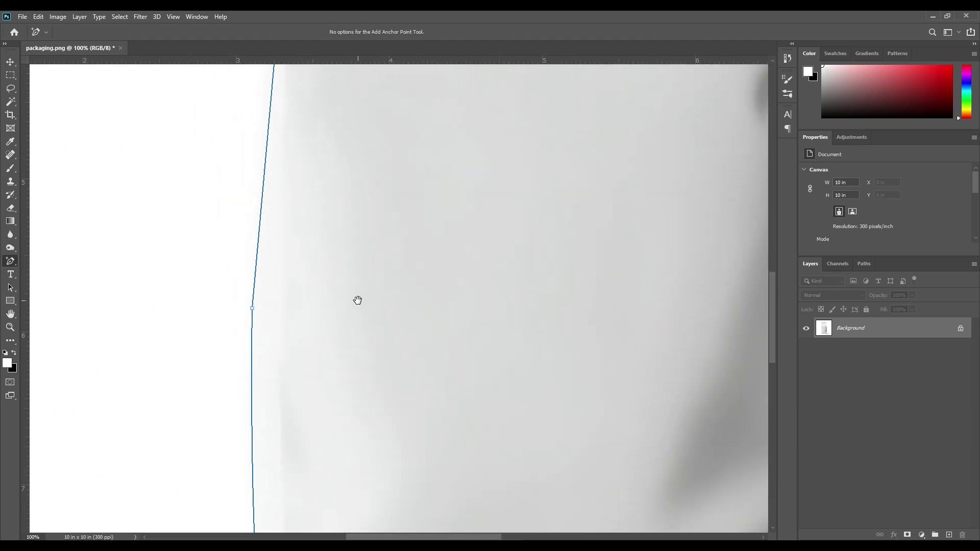
left_click(252, 309)
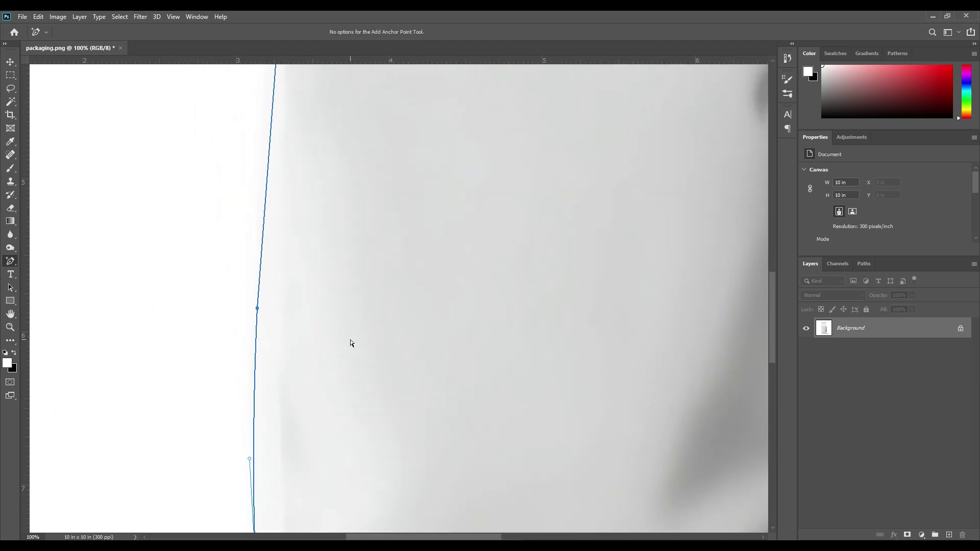
key("ctrl+z")
left_click(251, 407)
left_click(259, 202)
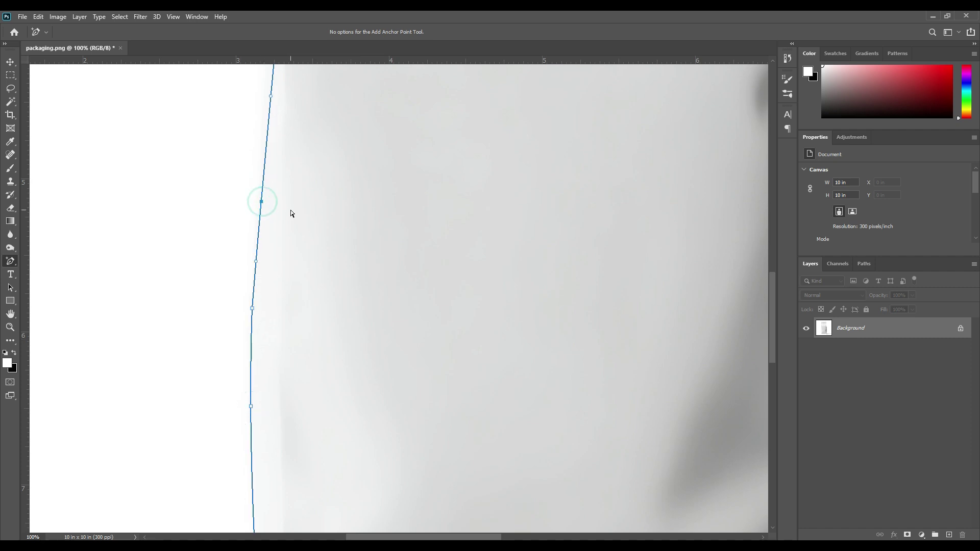
- Add and adjust anchor points along the packaging's left side where the straight upper part flares into the wider body
left_click_drag(434, 140, 452, 366)
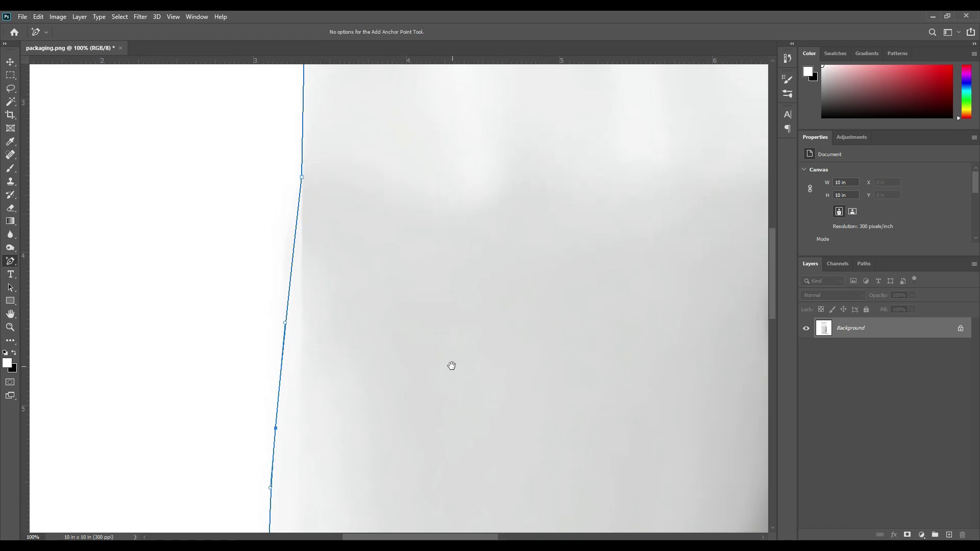
left_click_drag(295, 247, 287, 243)
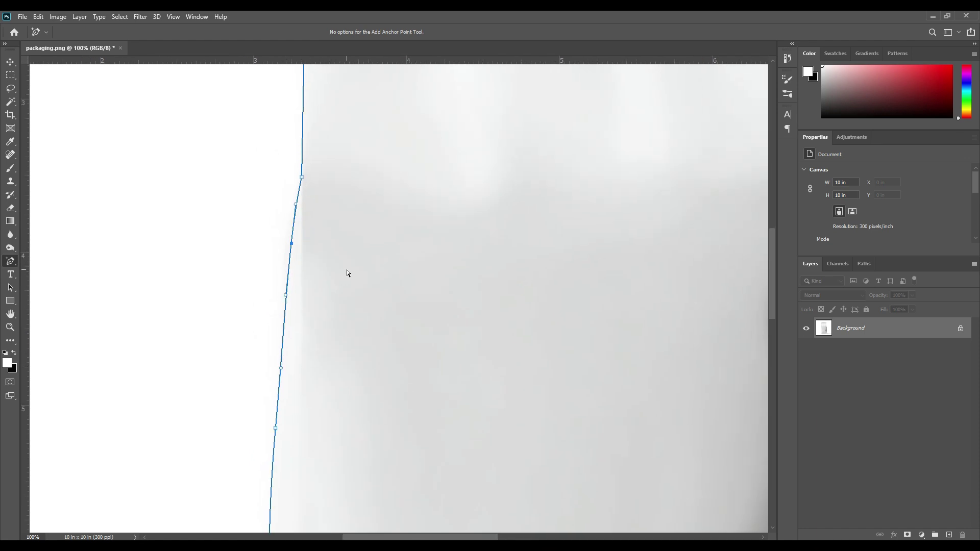
left_click(293, 210)
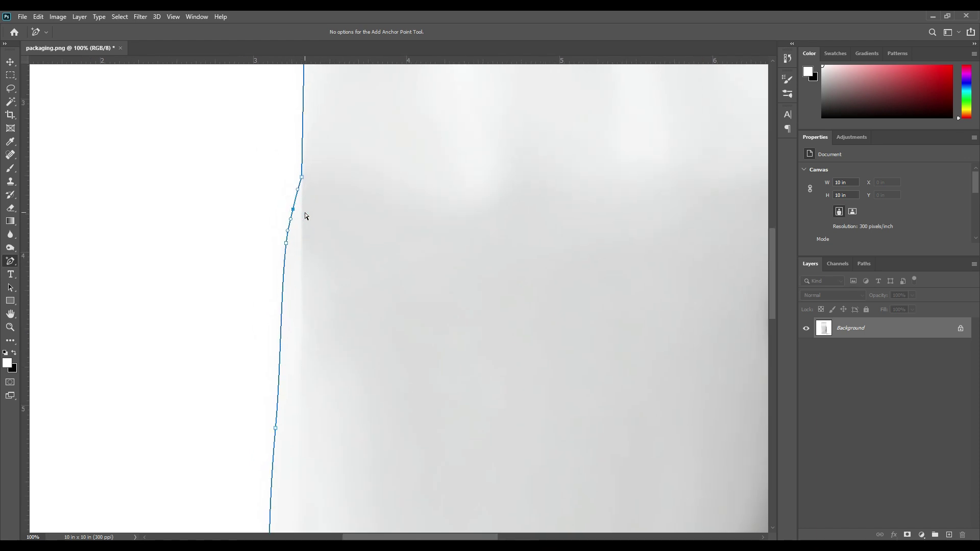
left_click(283, 329)
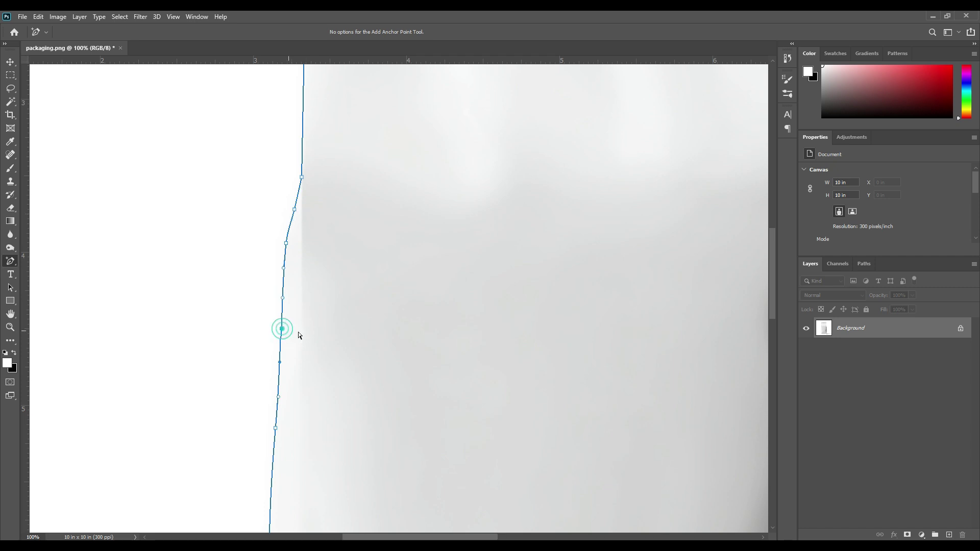
left_click_drag(361, 171, 405, 370)
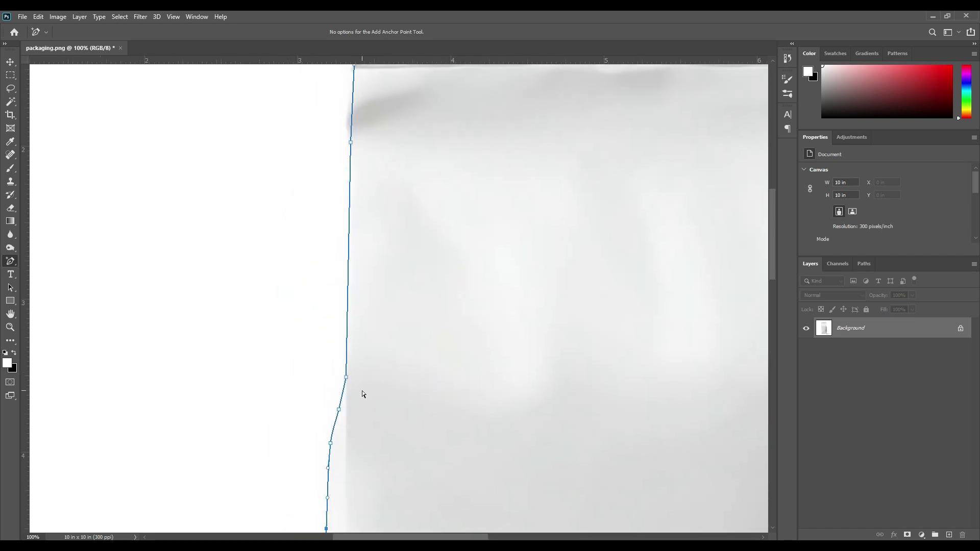
left_click(346, 379)
left_click(344, 382)
- Refine the path along the upper left side and around the sealed top strip's left corner with added anchor points
left_click_drag(432, 157, 452, 285)
left_click(373, 251)
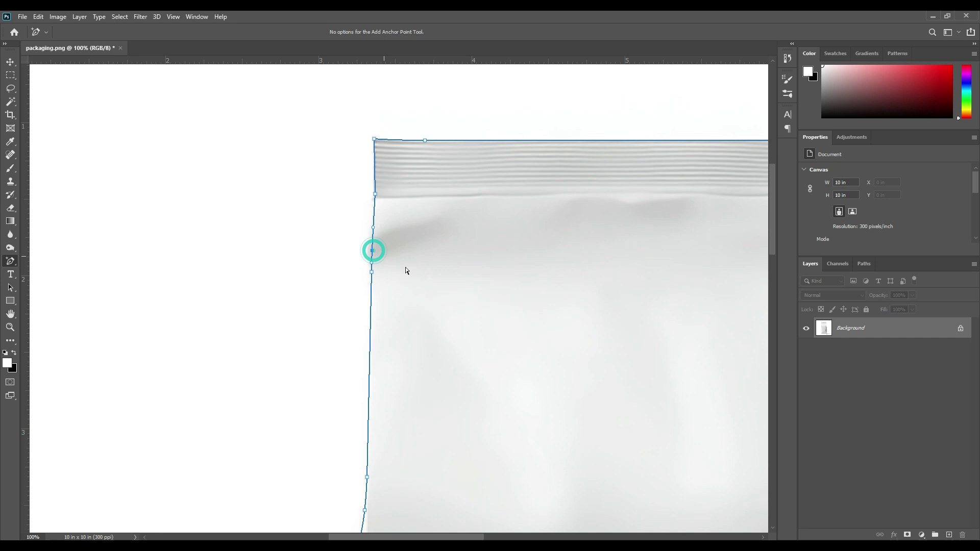
left_click(374, 215)
left_click(376, 200)
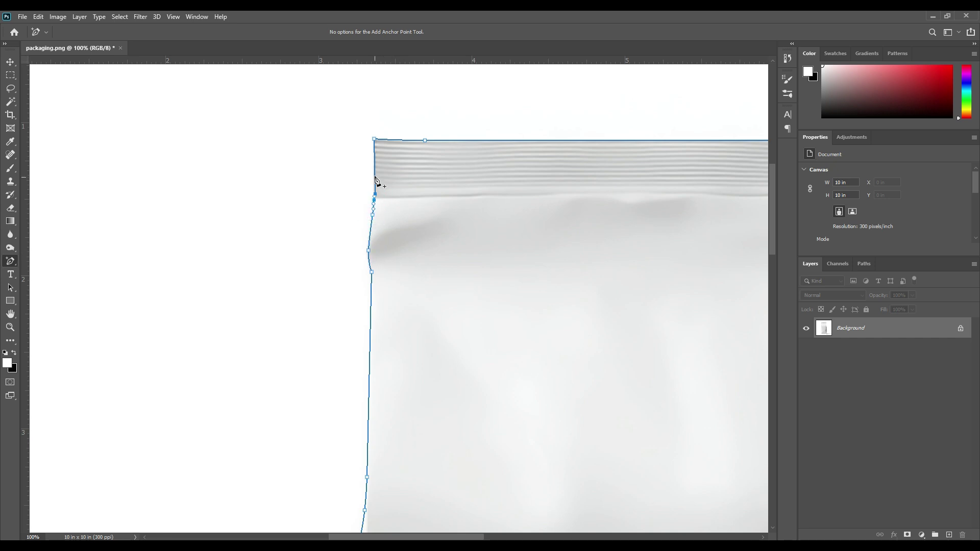
left_click(375, 185)
left_click(382, 141)
- Create a shape layer from the completed packaging path using the Pen tool's shape option
left_click_drag(525, 449, 492, 318)
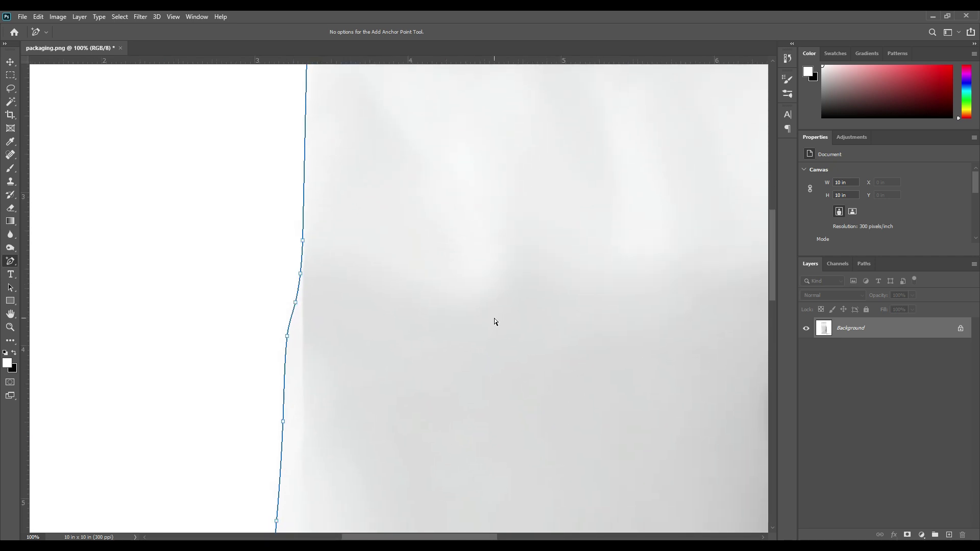
left_click_drag(492, 418, 458, 299)
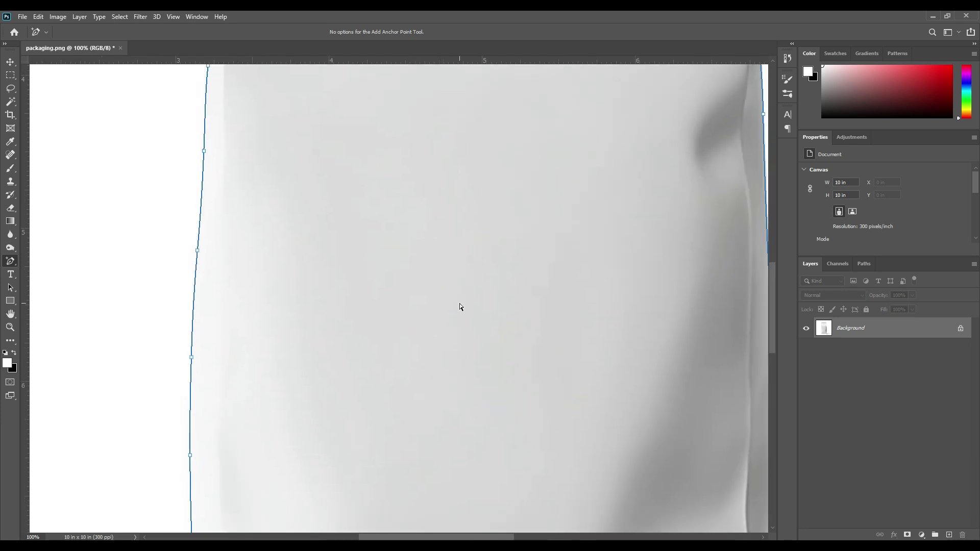
key("ctrl+minus")
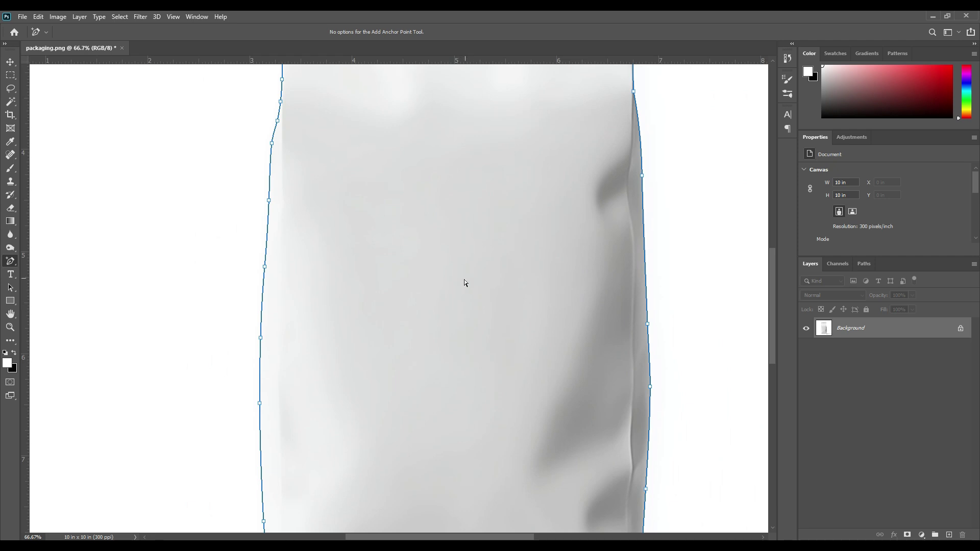
key("ctrl+minus")
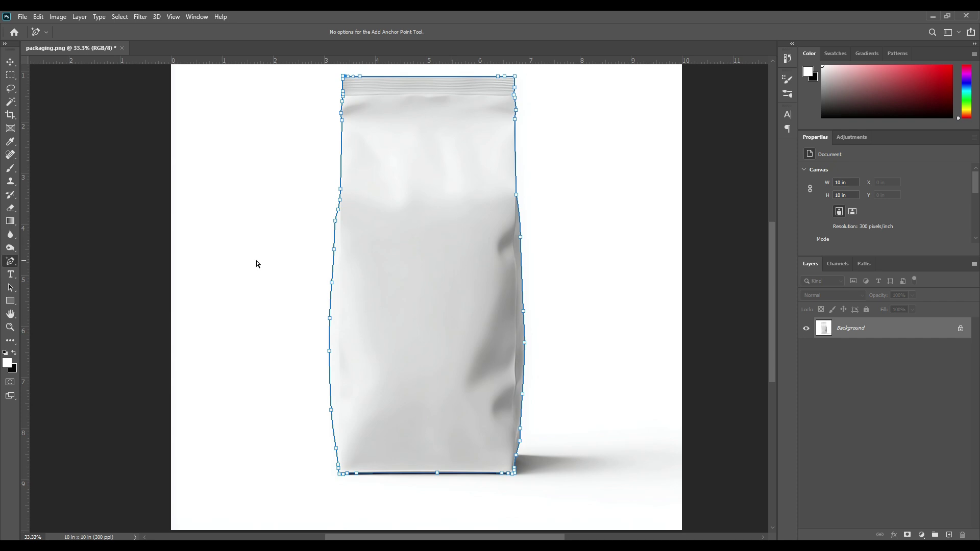
right_click(14, 265)
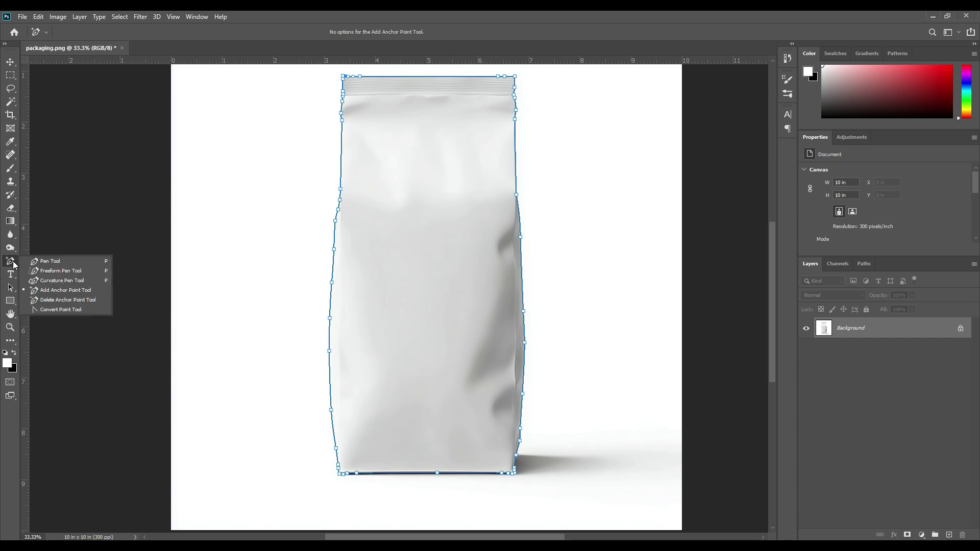
left_click(51, 262)
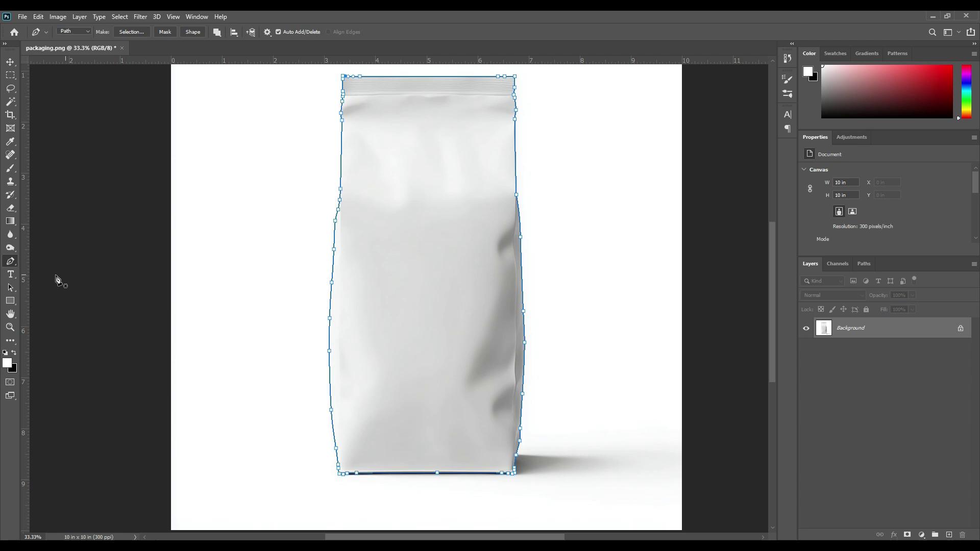
left_click(191, 32)
left_click(873, 331)
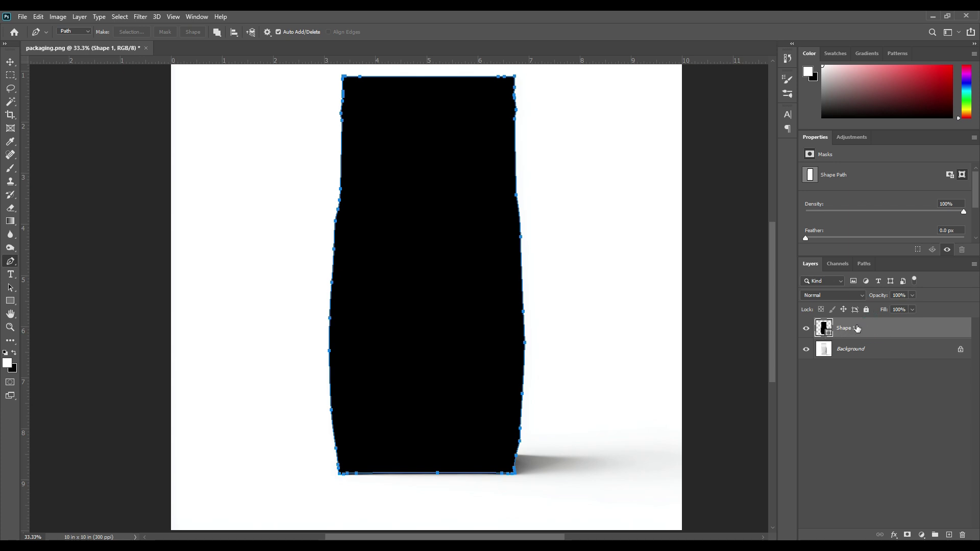
- Hide the Shape 1 layer and draw a rectangle of about 1166 × 2393 px above Background, covering the whole packaging
left_click(852, 348)
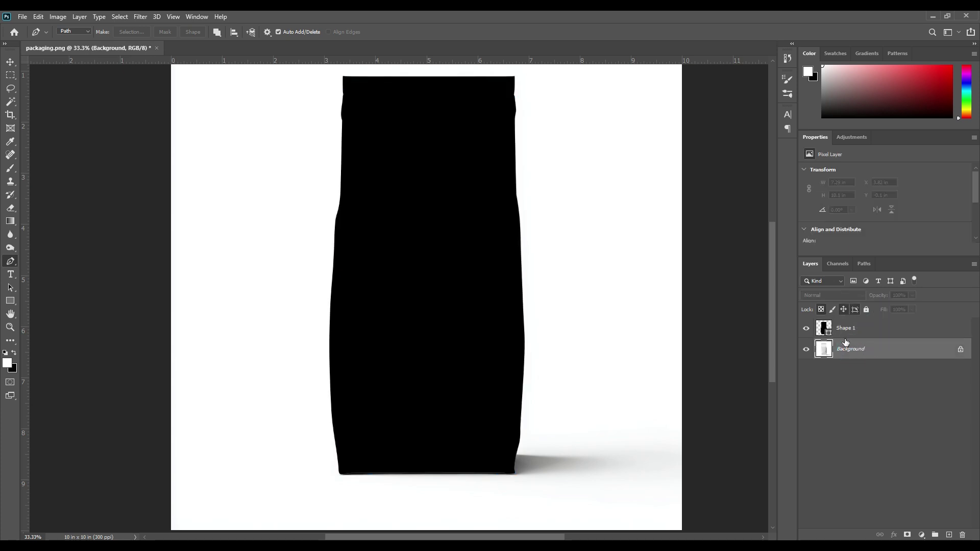
left_click(807, 329)
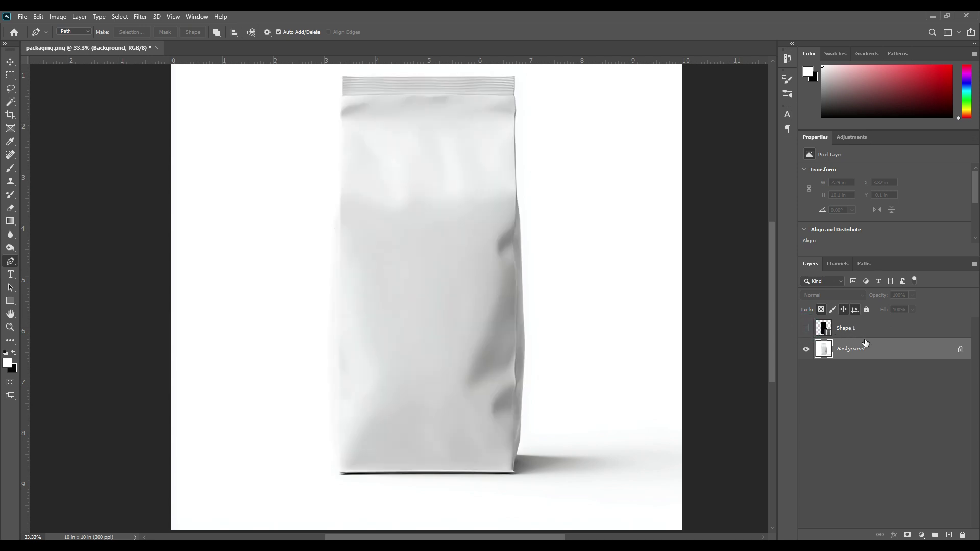
left_click(10, 303)
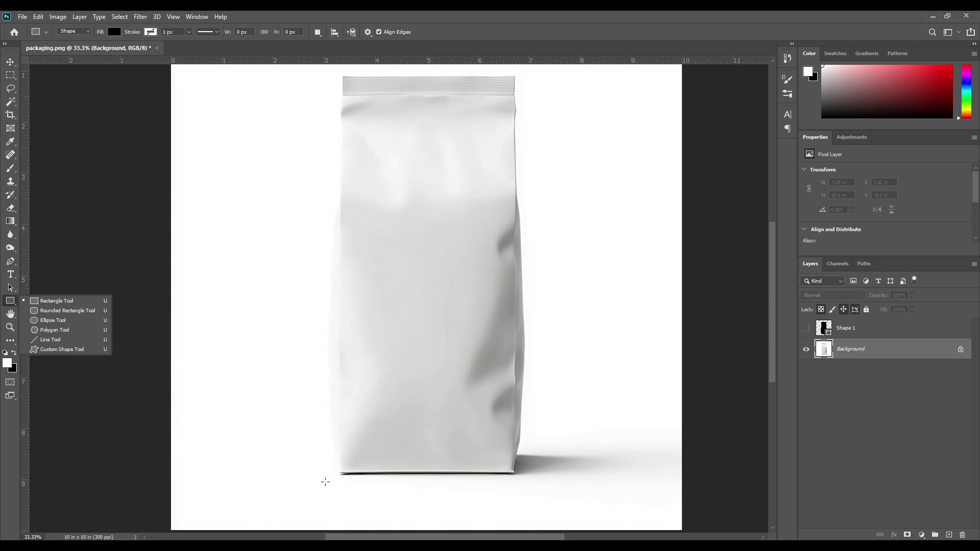
left_click_drag(328, 482, 527, 75)
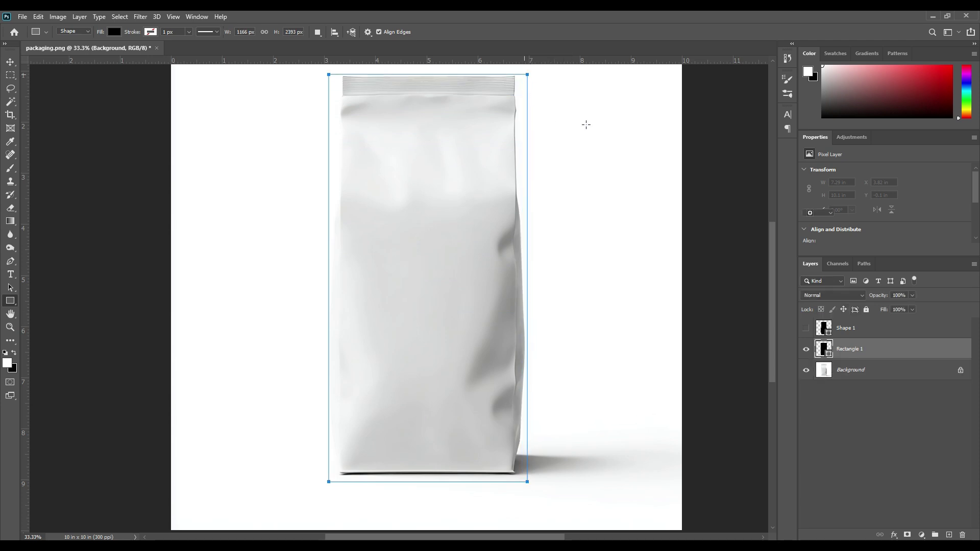
- Convert the rectangle layer to a smart object and lower its opacity to 54%
right_click(856, 352)
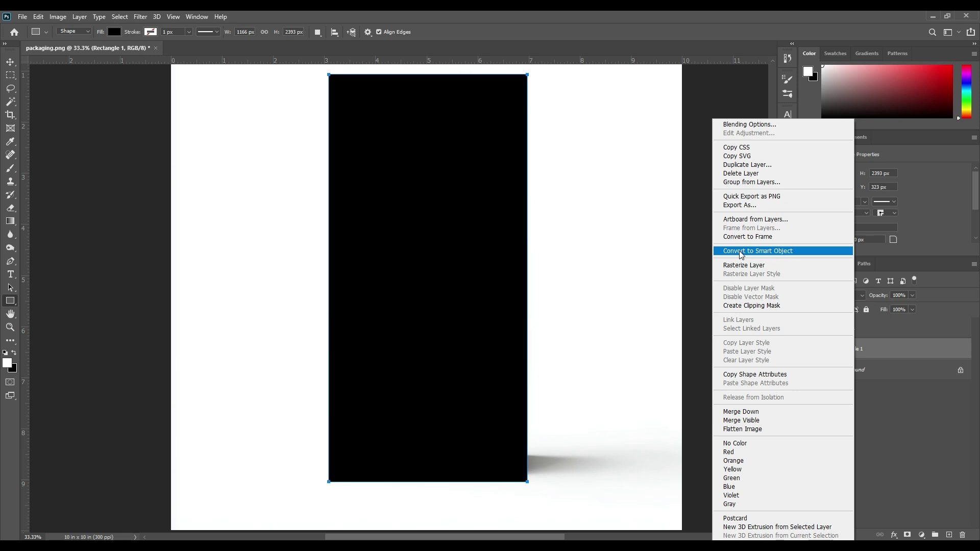
left_click(801, 251)
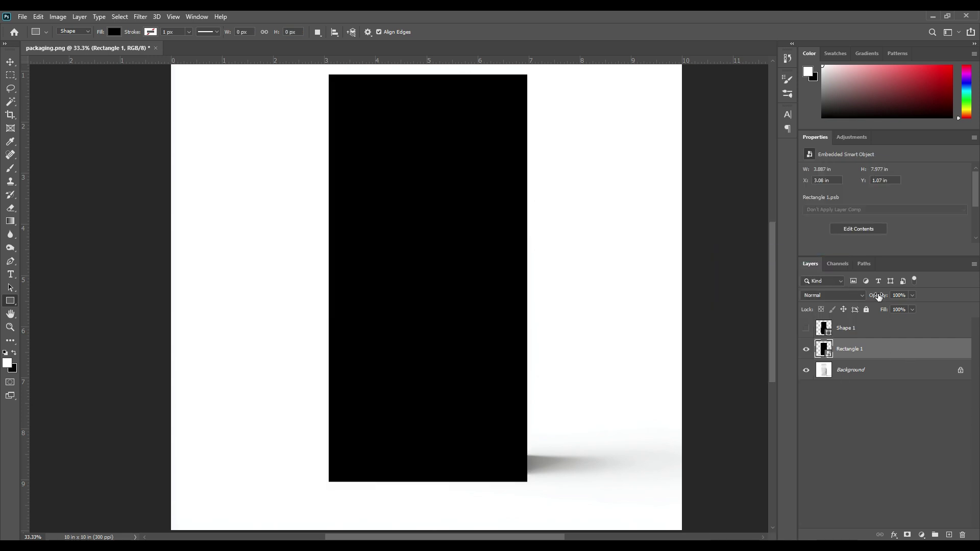
left_click_drag(879, 299, 874, 301)
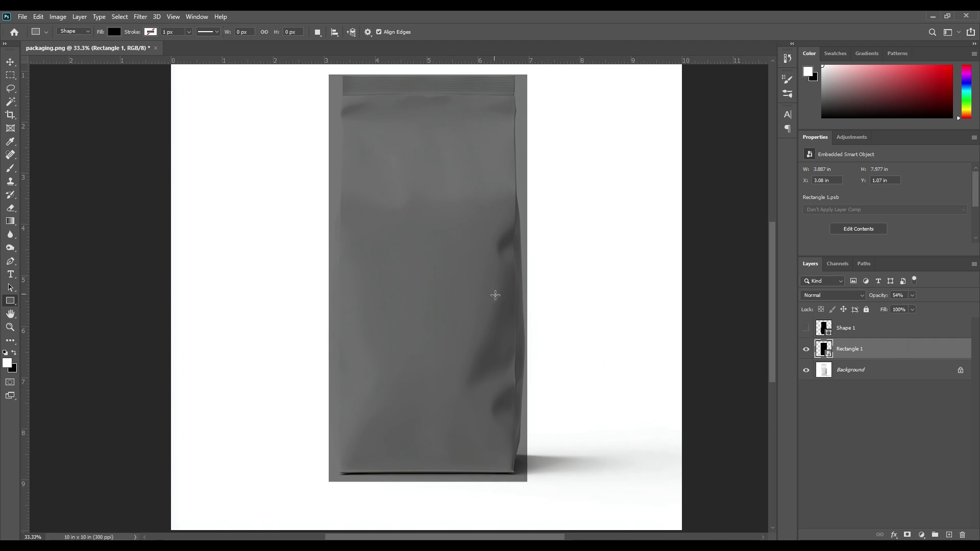
- Transform the rectangle to 99% height by raising its lower edge and nudge it horizontally to align with the packaging
key("ctrl+t")
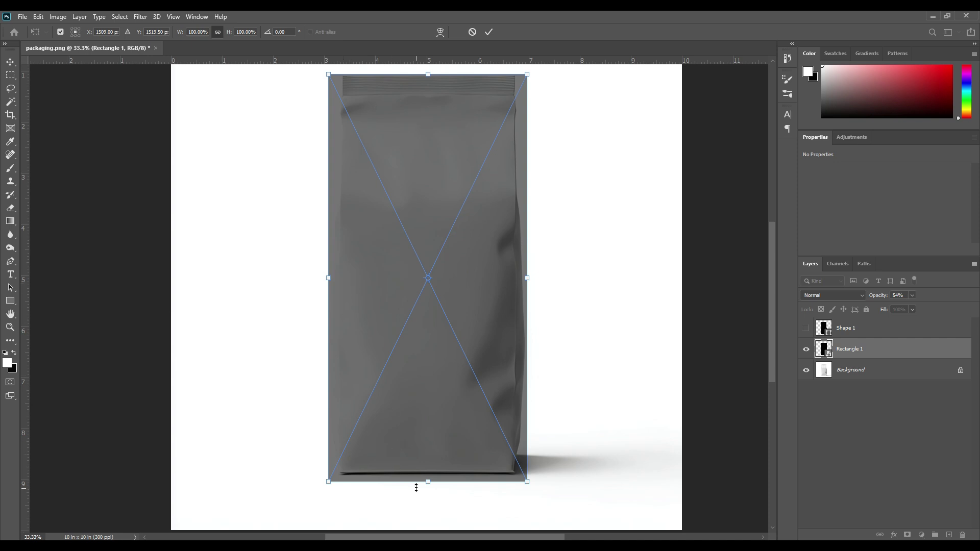
left_click_drag(428, 483, 428, 478)
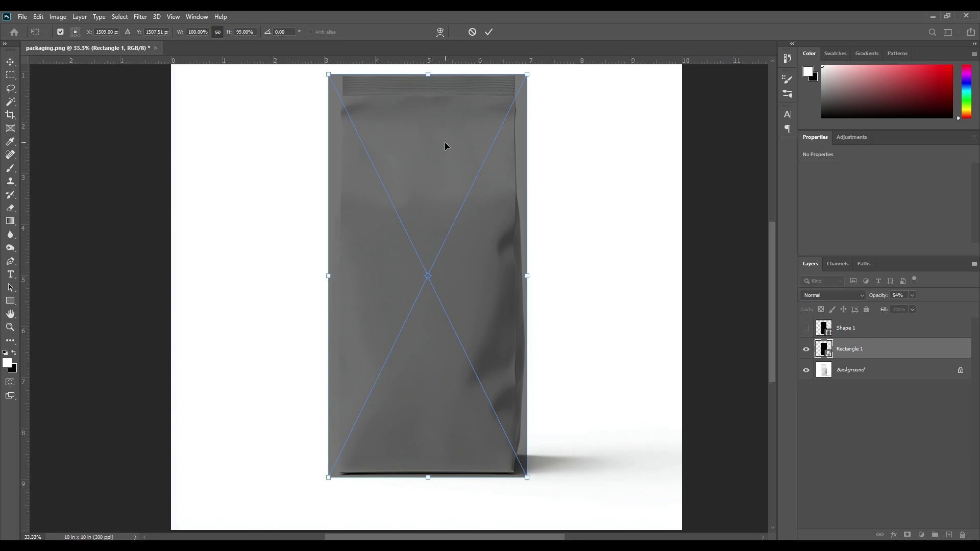
key("Left")
key("Left")
key("Left")
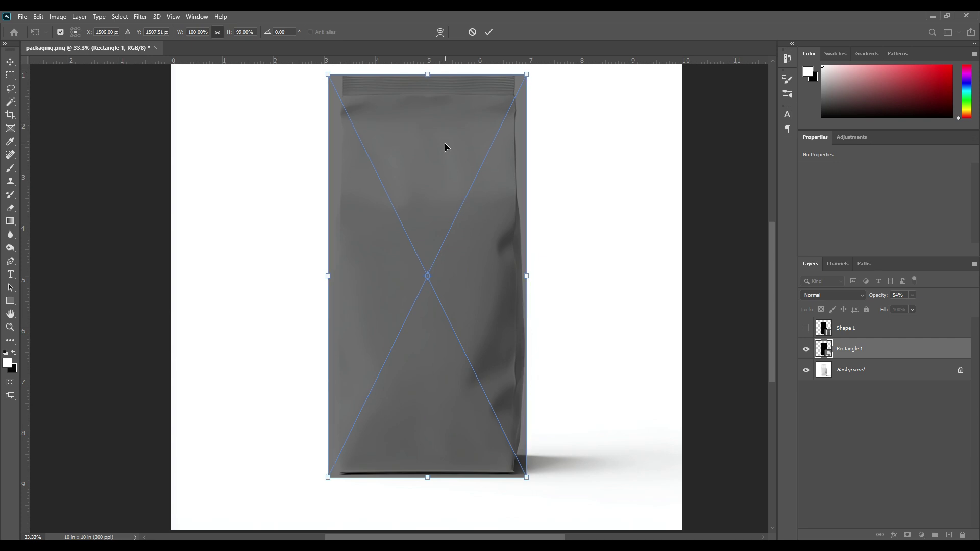
key("Right")
key("Right")
key("Right")
left_click(487, 33)
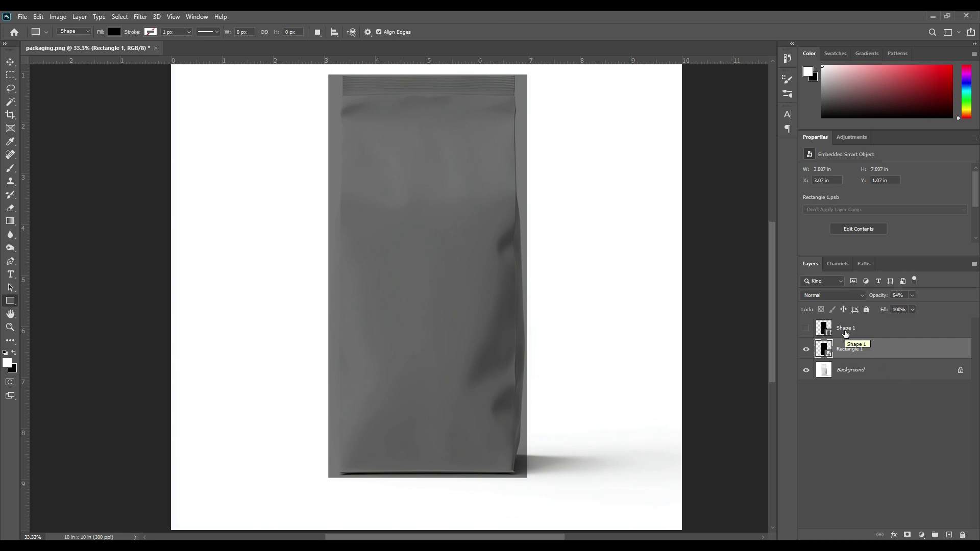
- Mask the rectangle layer with a selection loaded from Shape 1's outline, and set the layer's opacity to 100%
left_click_drag(839, 346, 830, 335)
left_click(828, 332, "ctrl")
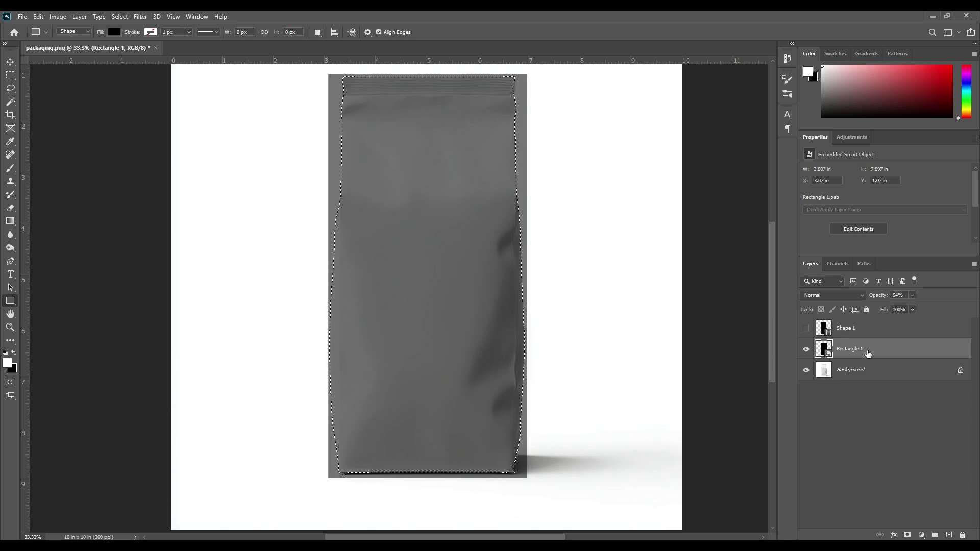
left_click(908, 535)
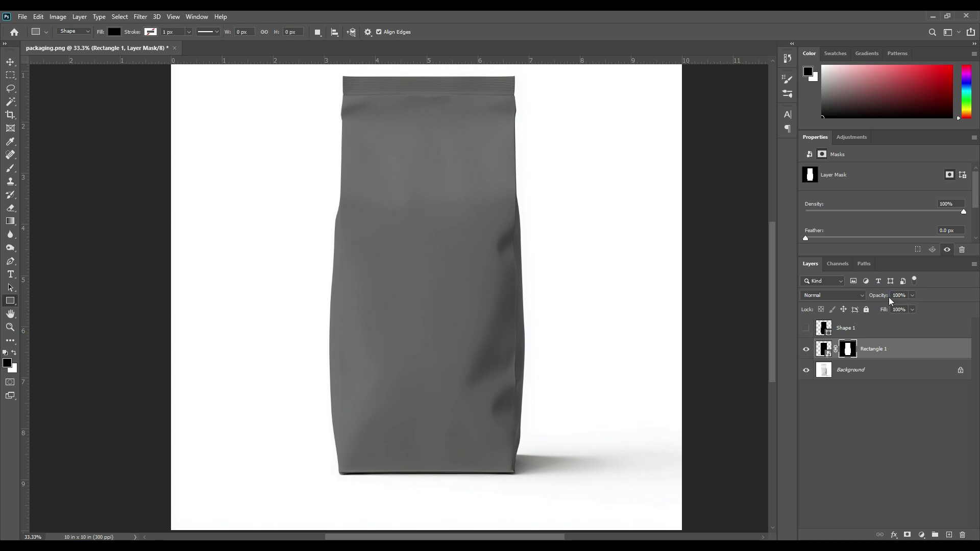
left_click_drag(874, 299, 879, 299)
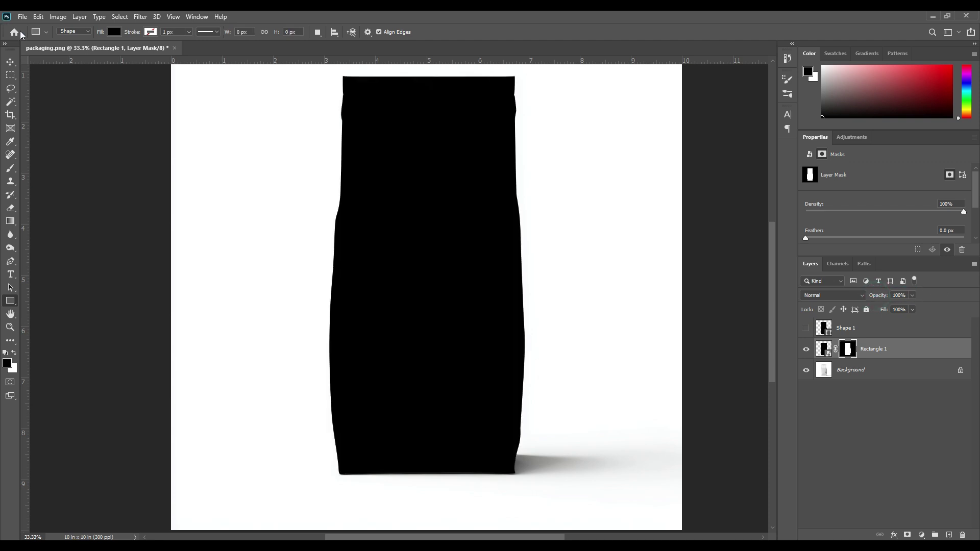
- Rename the masked rectangle layer to "Smart object"
left_click(10, 61)
left_click(924, 420)
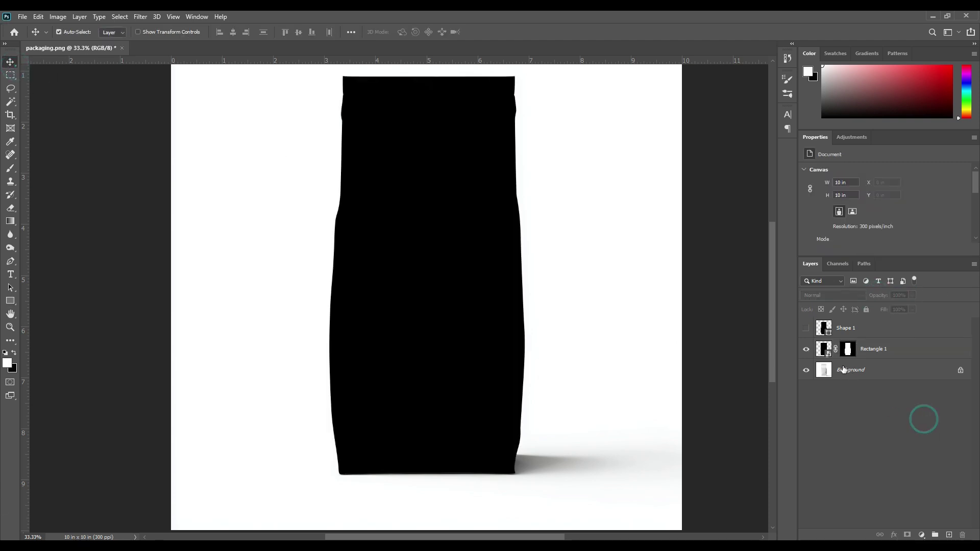
double_click(870, 349)
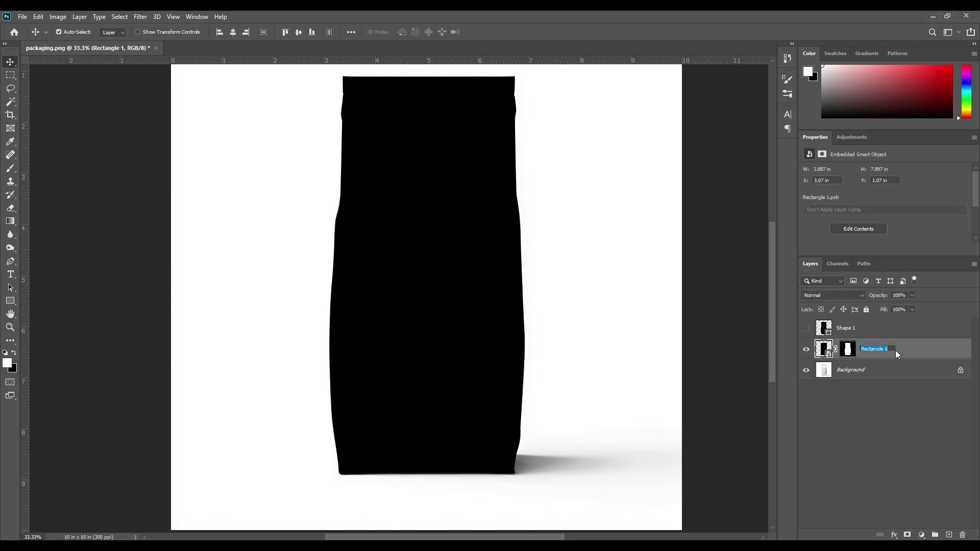
type("Smart object")
key("Return")
- Open the smart object's contents and recolour its rectangle to the pale cream fff1e5
double_click(824, 349)
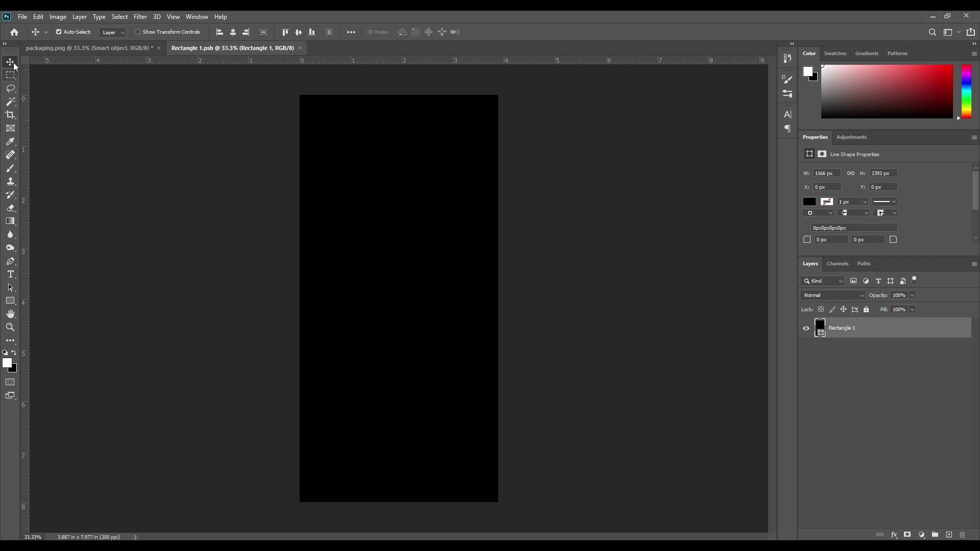
left_click(152, 127)
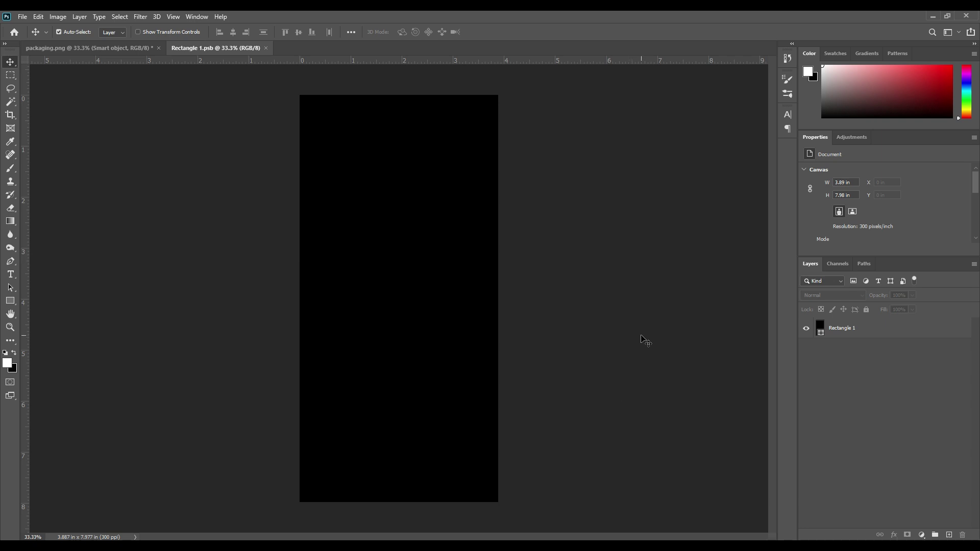
double_click(821, 334)
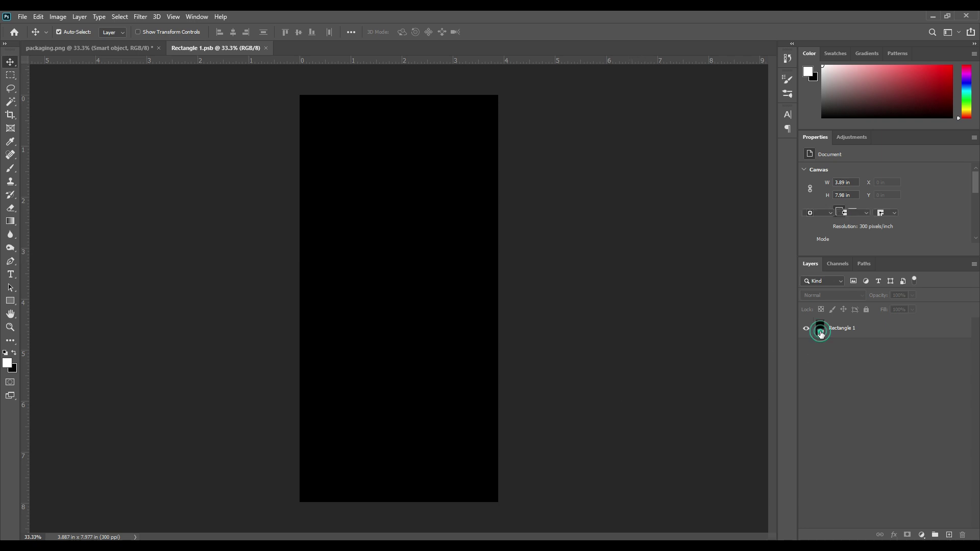
type("ea9898")
left_click_drag(705, 247, 679, 237)
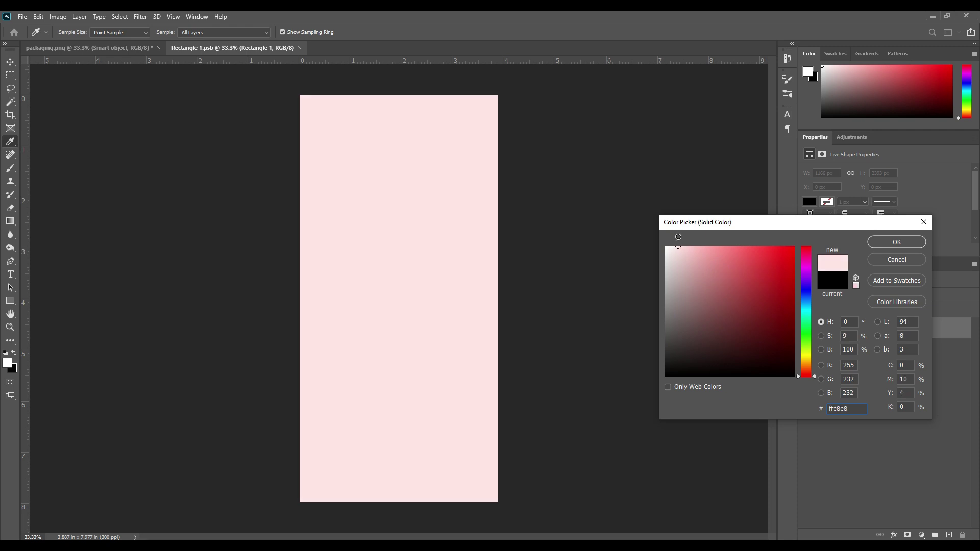
left_click_drag(808, 376, 808, 366)
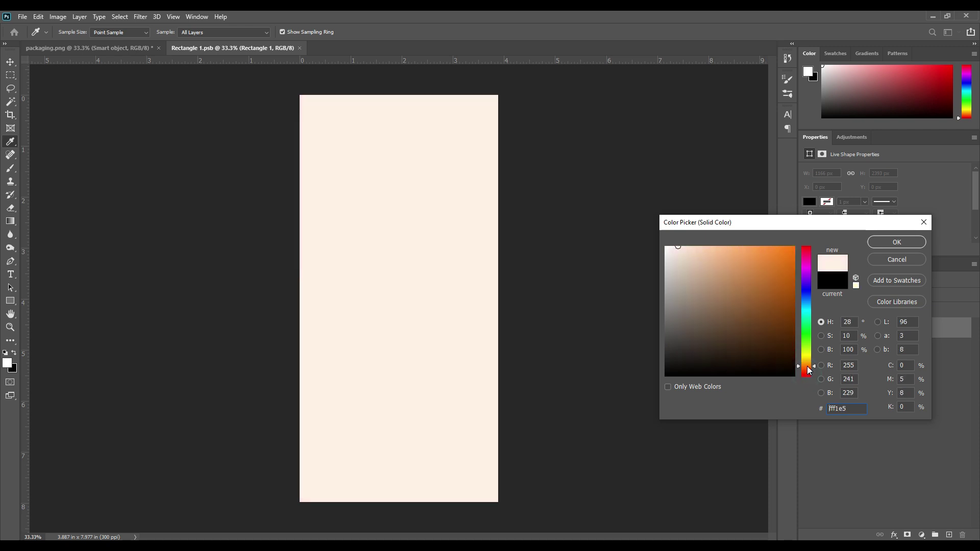
left_click(878, 244)
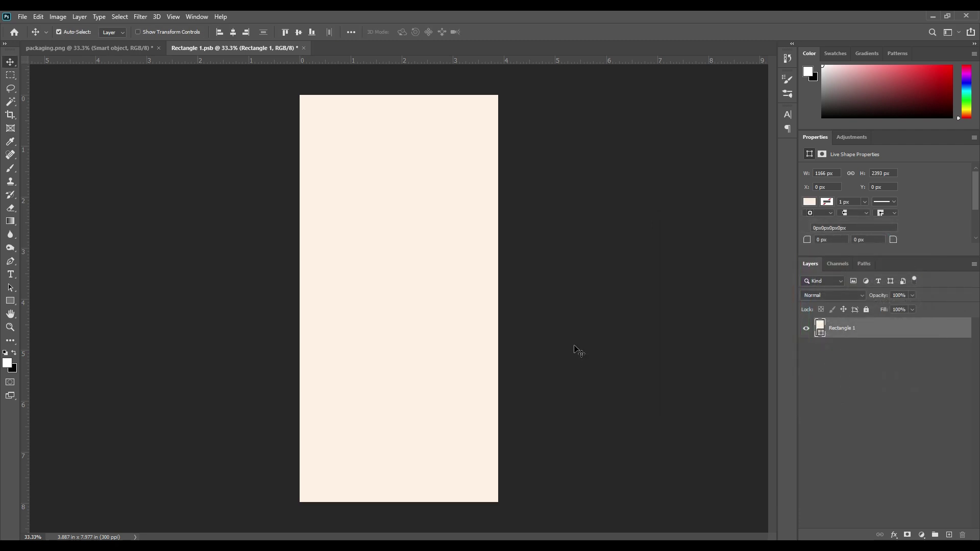
- Draw a rectangle about 1220 × 993 px across the lower part of the artwork and fill it with dark maroon
left_click(14, 300)
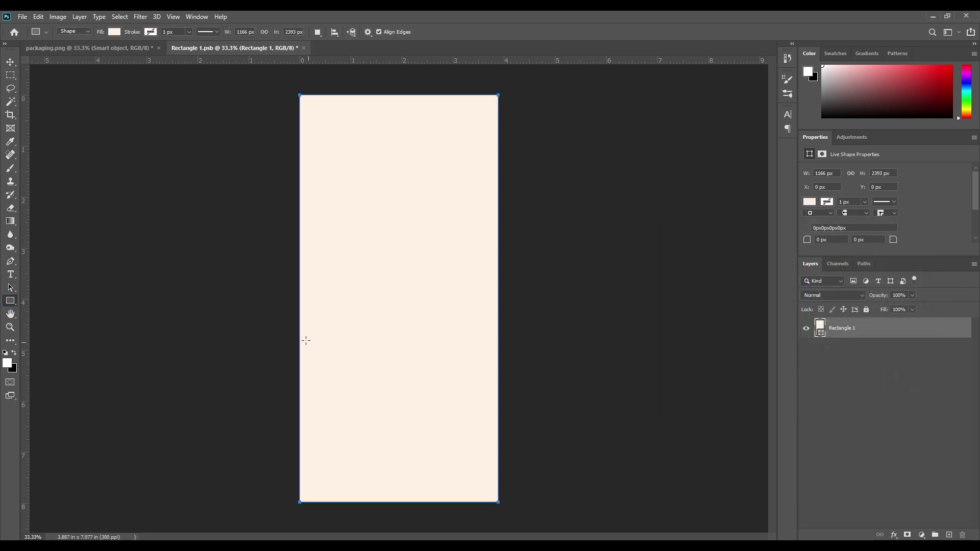
left_click_drag(298, 335, 507, 504)
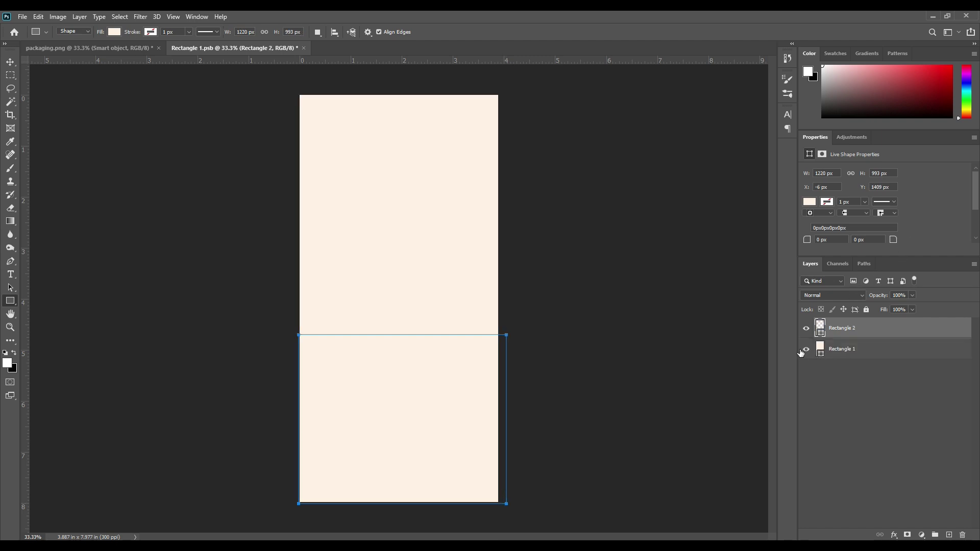
double_click(819, 331)
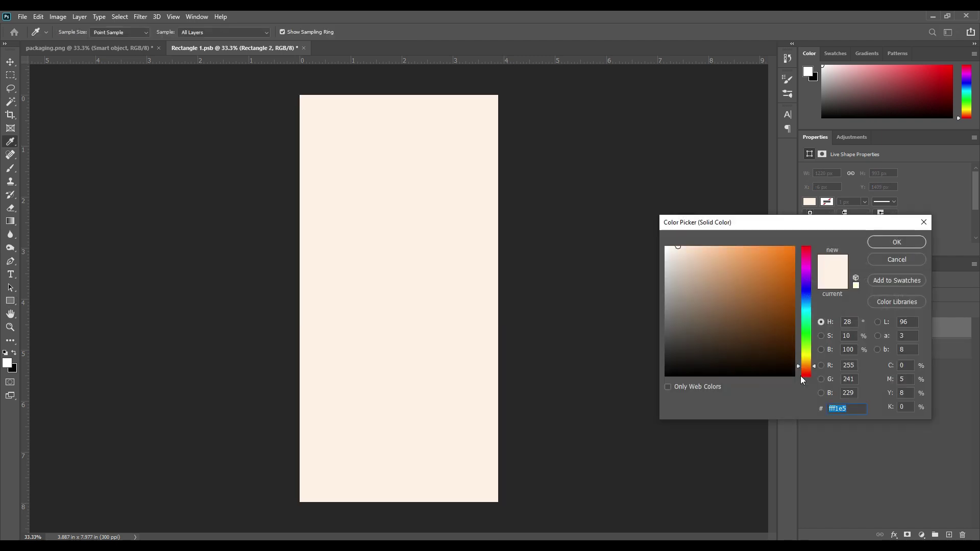
left_click_drag(806, 361, 807, 376)
mouse_move(735, 275)
left_mouse_down()
mouse_move(764, 332)
mouse_move(743, 345)
mouse_move(739, 338)
left_mouse_up()
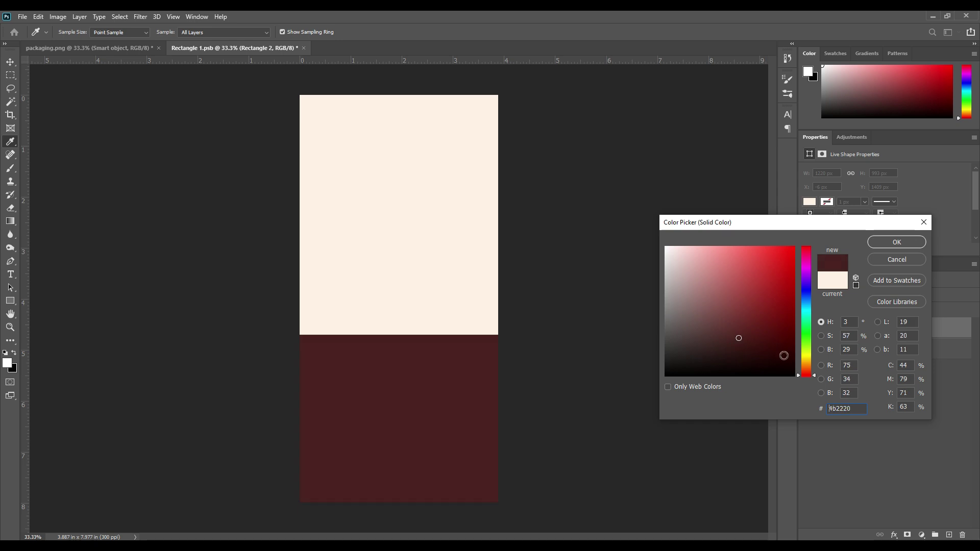
left_click(806, 255)
left_click_drag(805, 251, 805, 251)
left_click(897, 242)
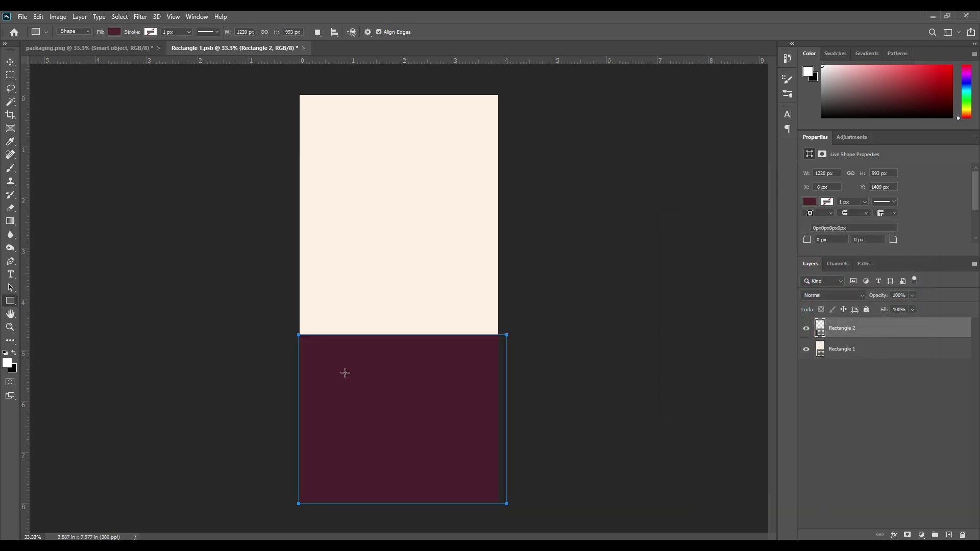
left_click(11, 61)
left_click(72, 145)
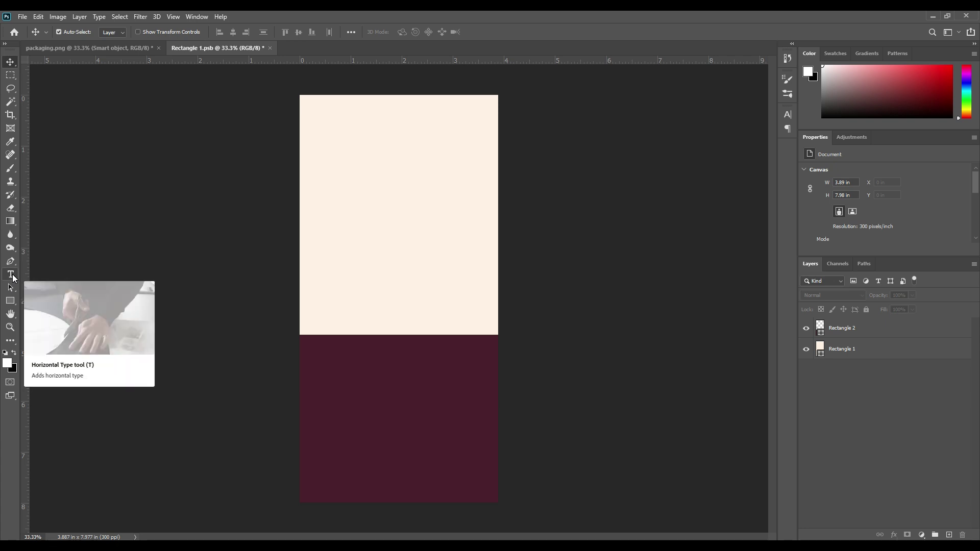
- Add the text "Almond" near the top of the cream area in the Blacksword font, with All Caps turned off
left_click(11, 275)
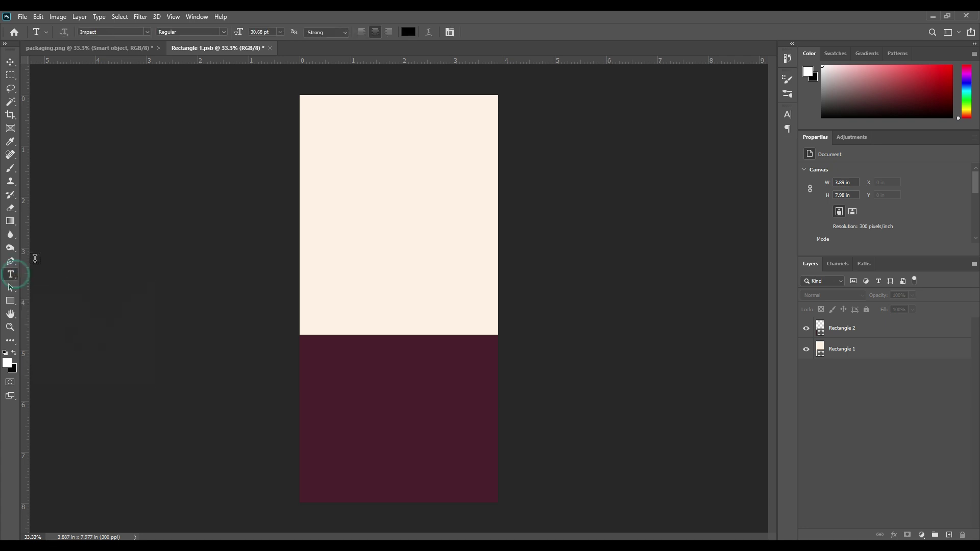
left_click(361, 140)
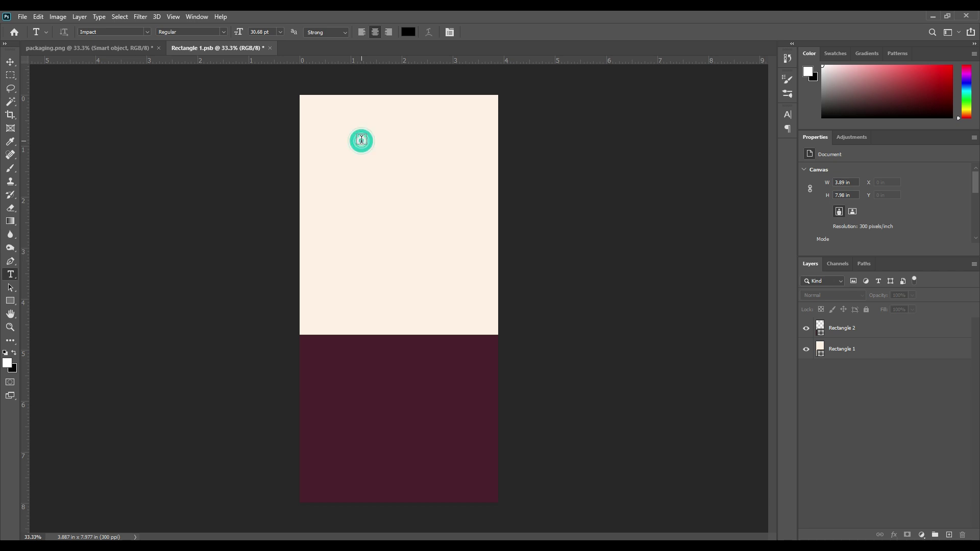
left_click(788, 116)
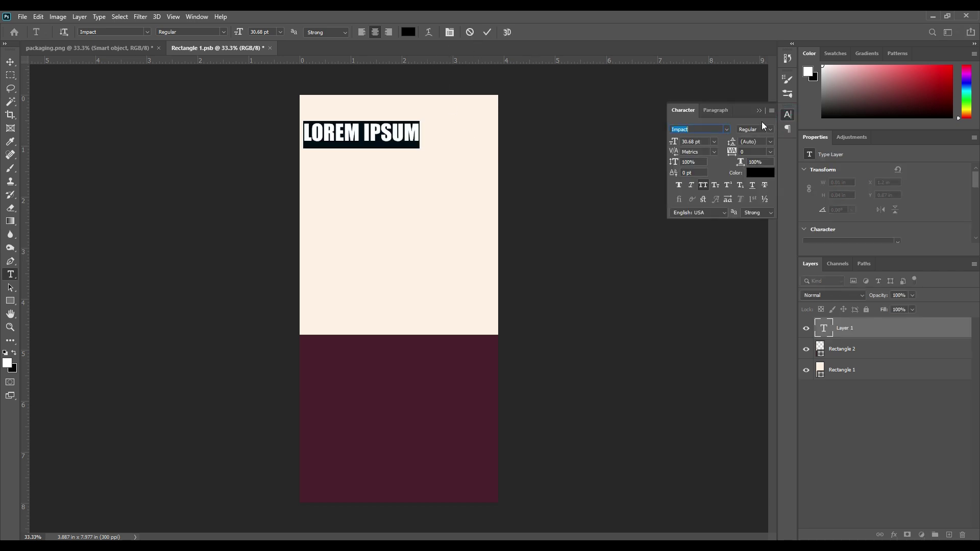
left_click(726, 130)
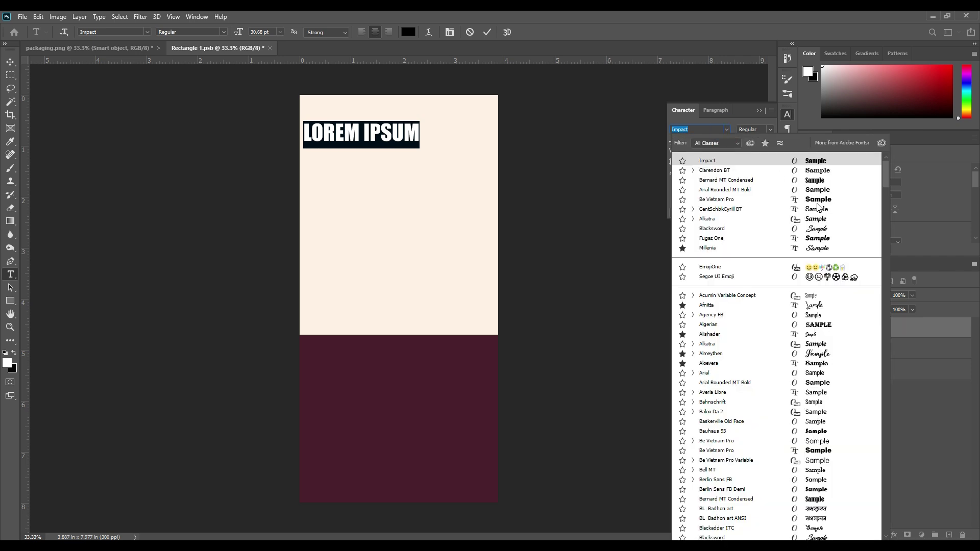
left_click(824, 229)
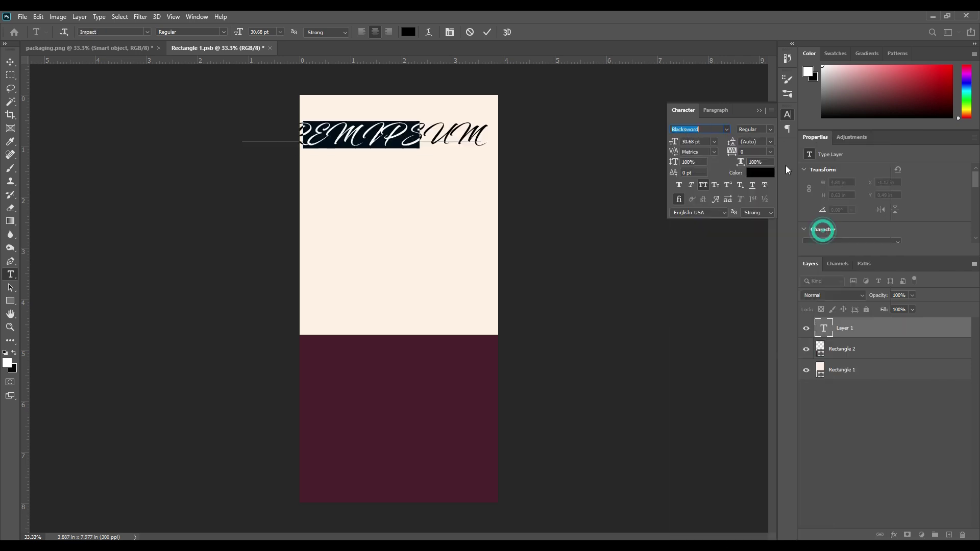
left_click(759, 110)
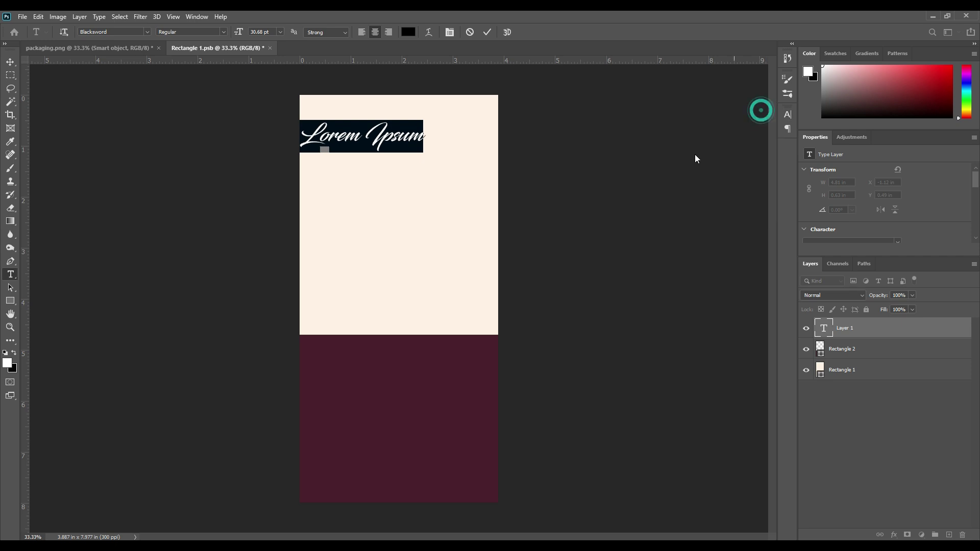
type("Al")
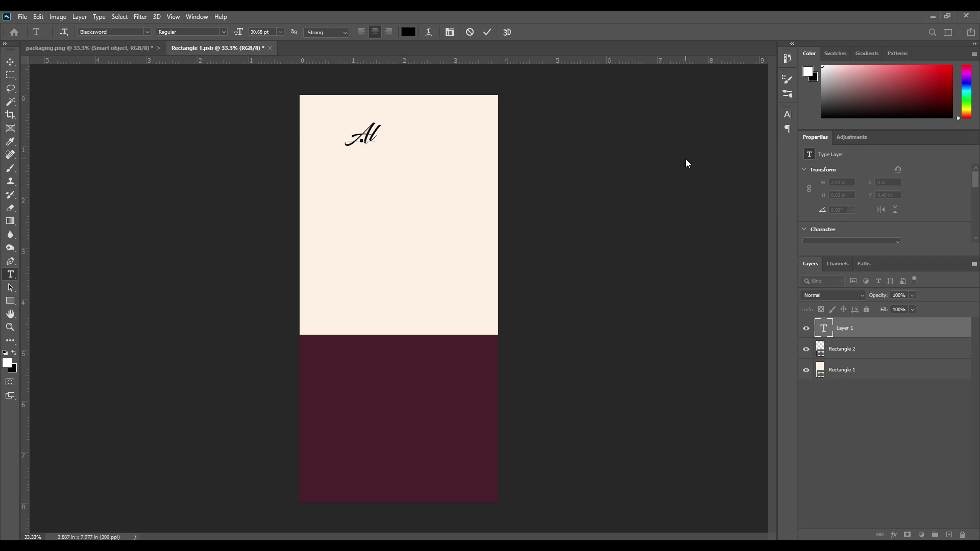
type("mond")
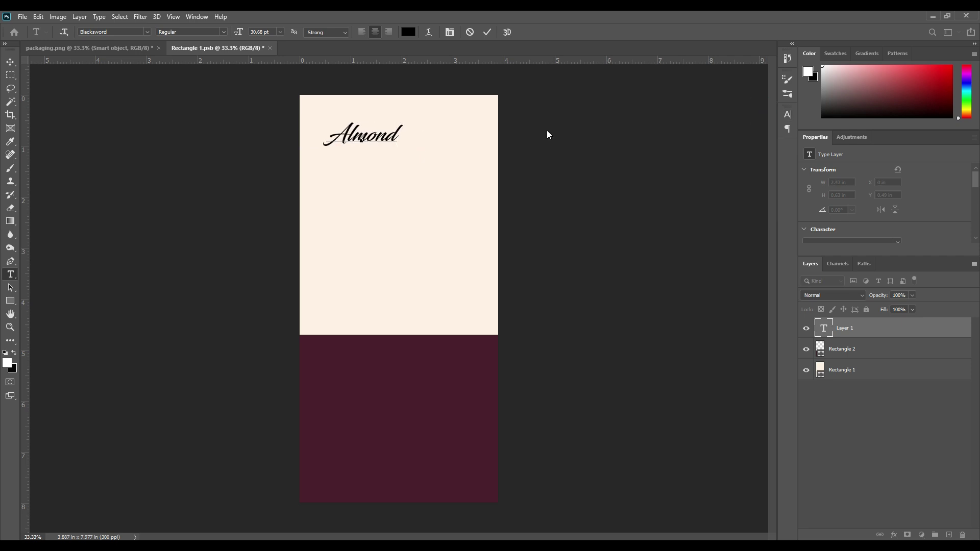
left_click(487, 32)
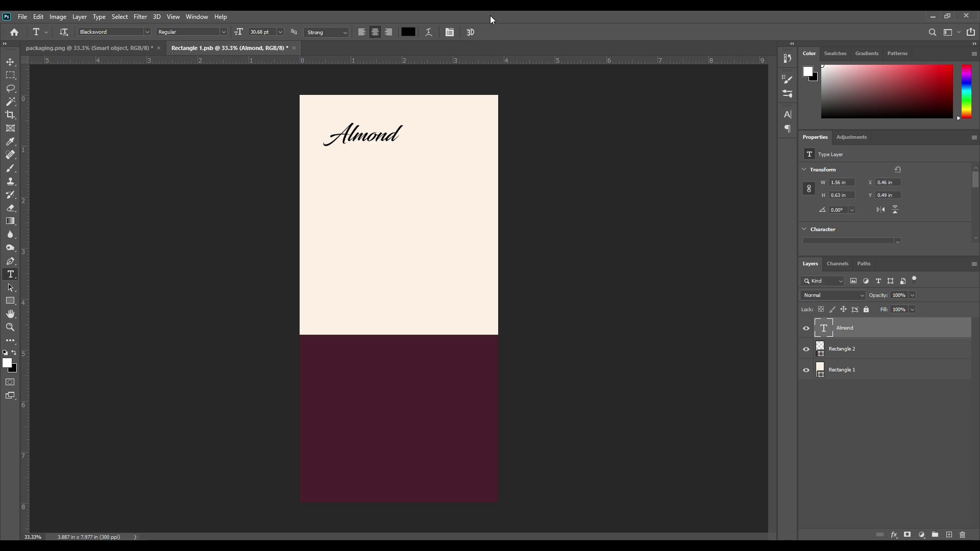
- Scale the "Almond" text to about 196% and centre it horizontally on the artwork
key("ctrl+r")
key("ctrl+t")
key("ctrl+r")
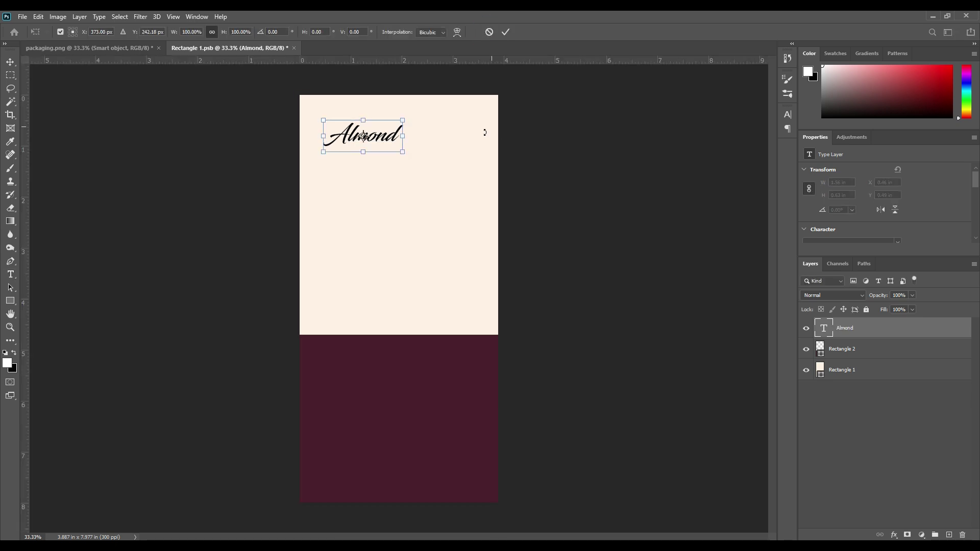
left_click_drag(400, 152, 461, 174)
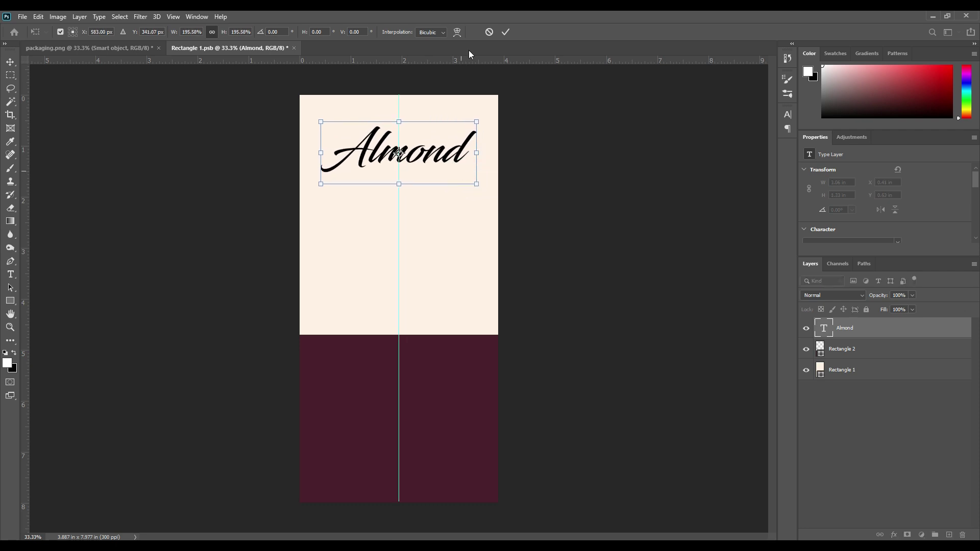
left_click(506, 31)
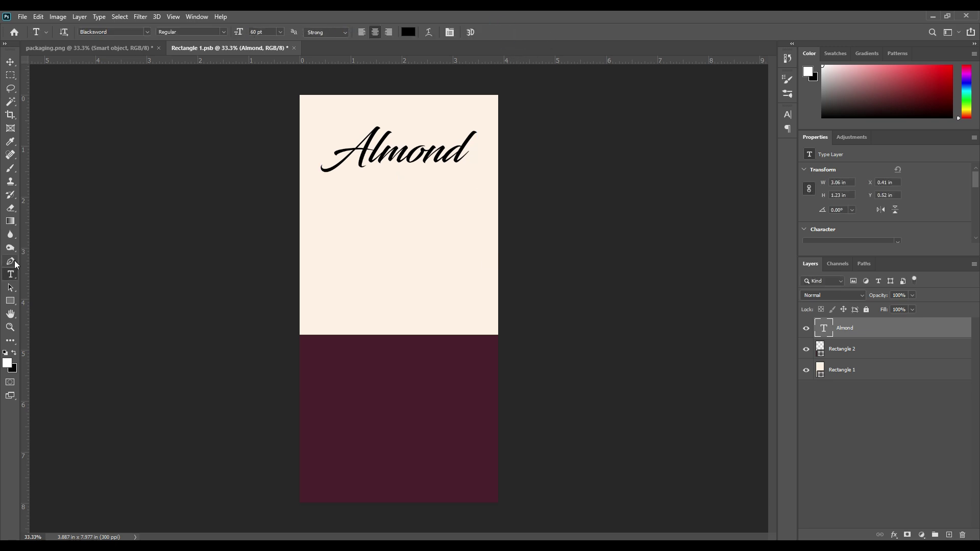
- Start a new text line below "Almond" and format it in CentSchbkCyrill BT Roman at 14.68 pt
left_click(339, 197)
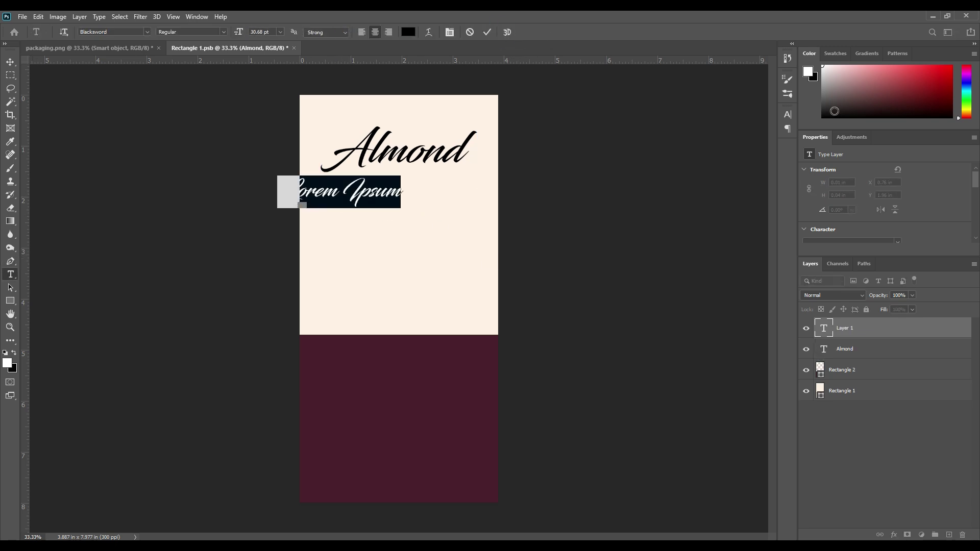
left_click(788, 115)
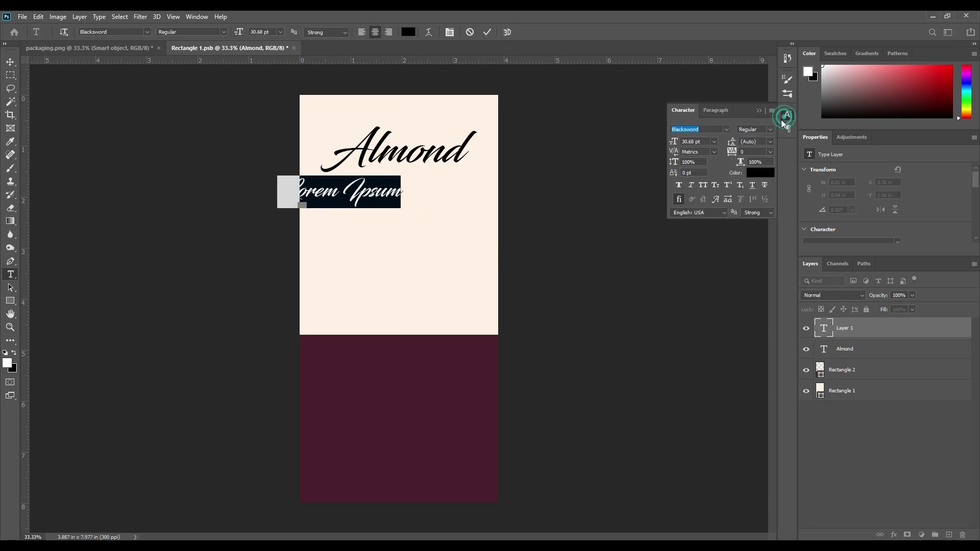
left_click(730, 130)
left_click(828, 182)
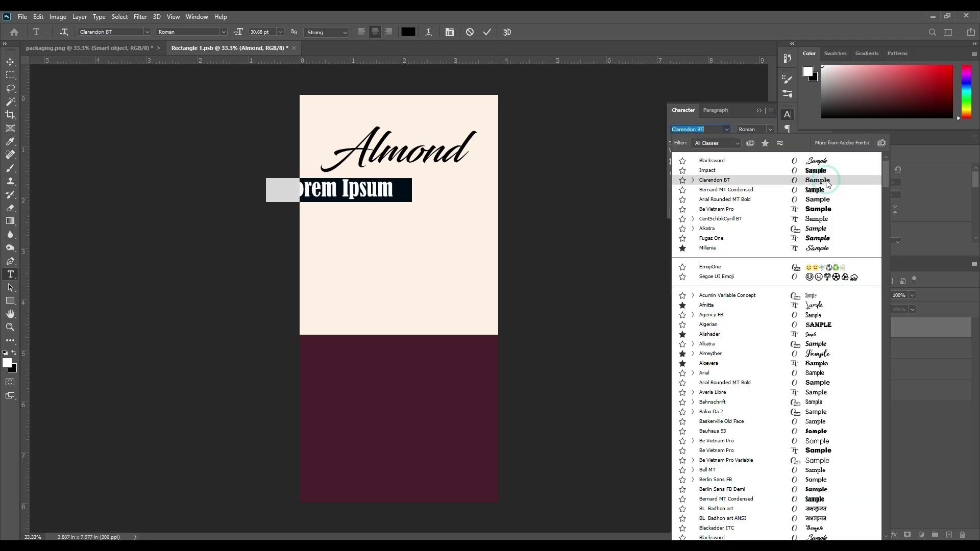
mouse_move(675, 142)
left_mouse_down()
mouse_move(659, 146)
mouse_move(668, 148)
left_mouse_up()
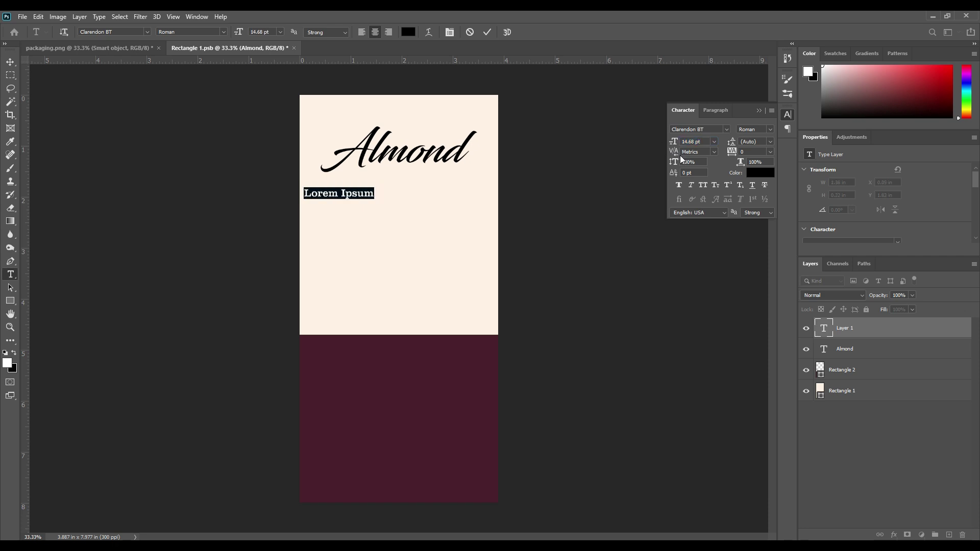
left_click(727, 130)
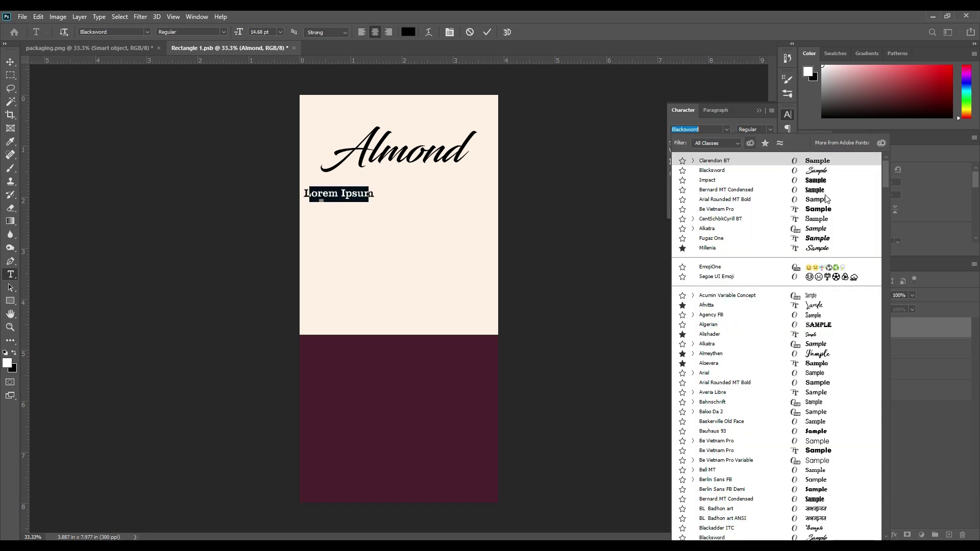
left_click(817, 219)
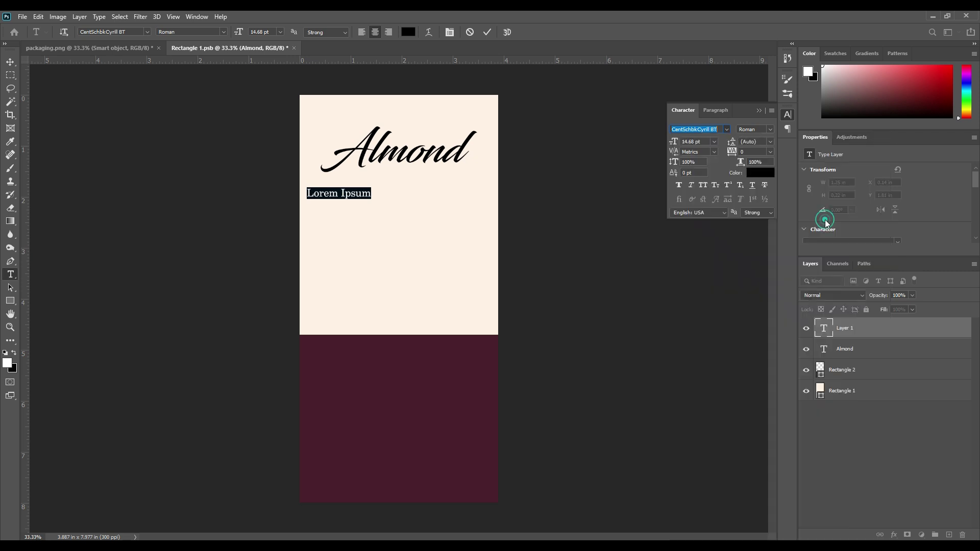
left_click(759, 110)
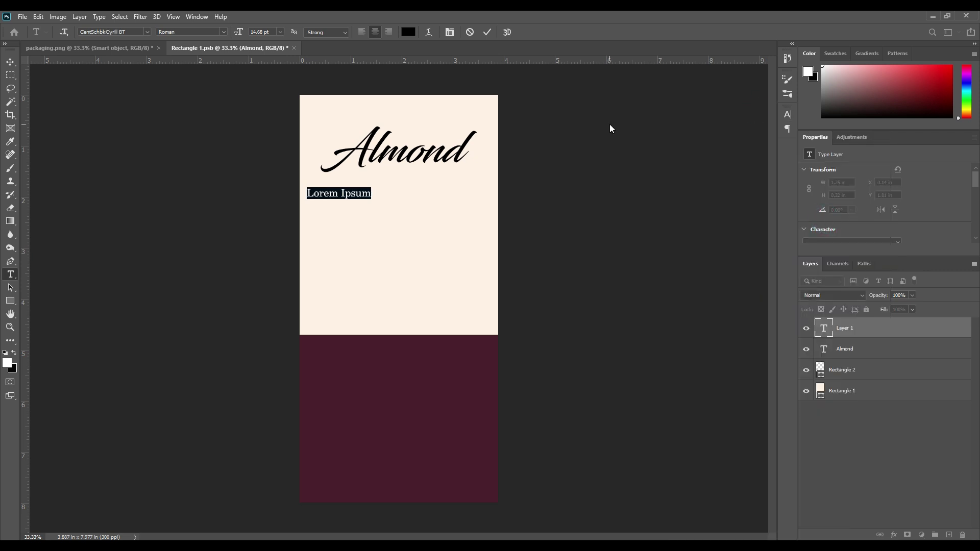
- Enter the text "SPECIALLY ROASTED & SLTED" and place it just below the "Almond" title within the cream area
type("SPE")
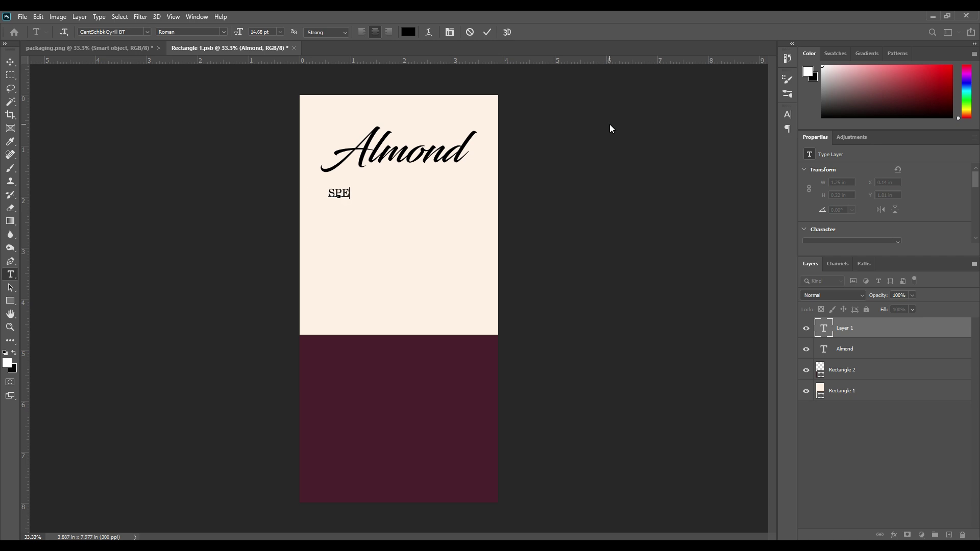
type("CIALLY R")
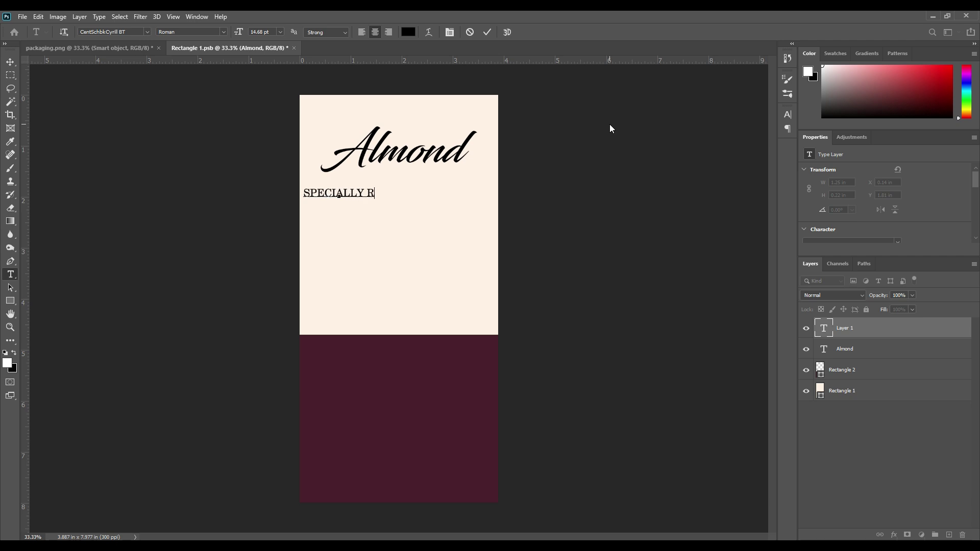
type("OASTED")
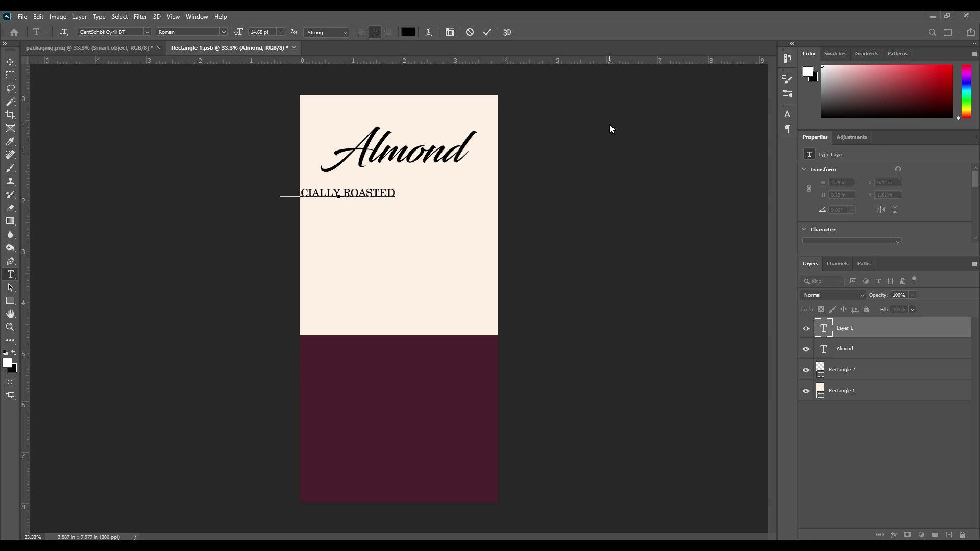
type(" & S")
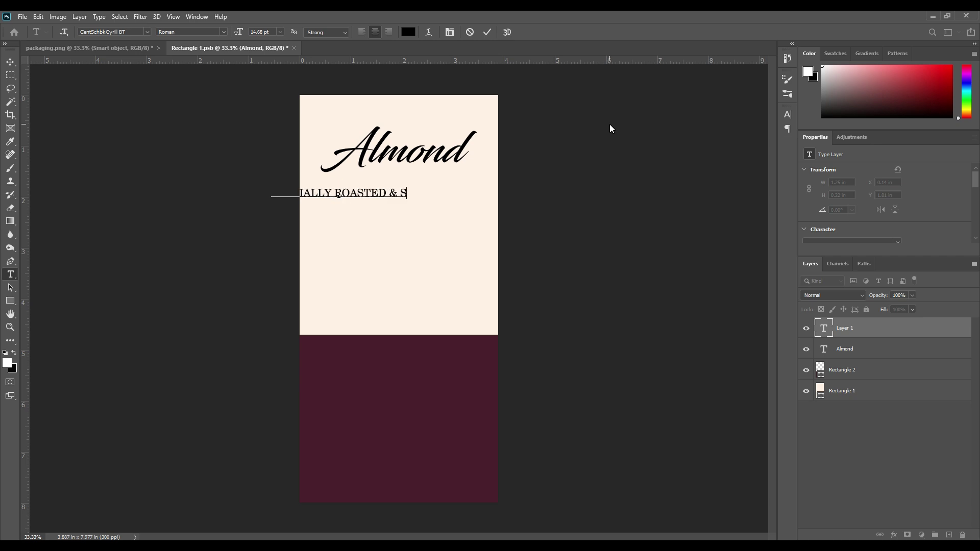
type("L")
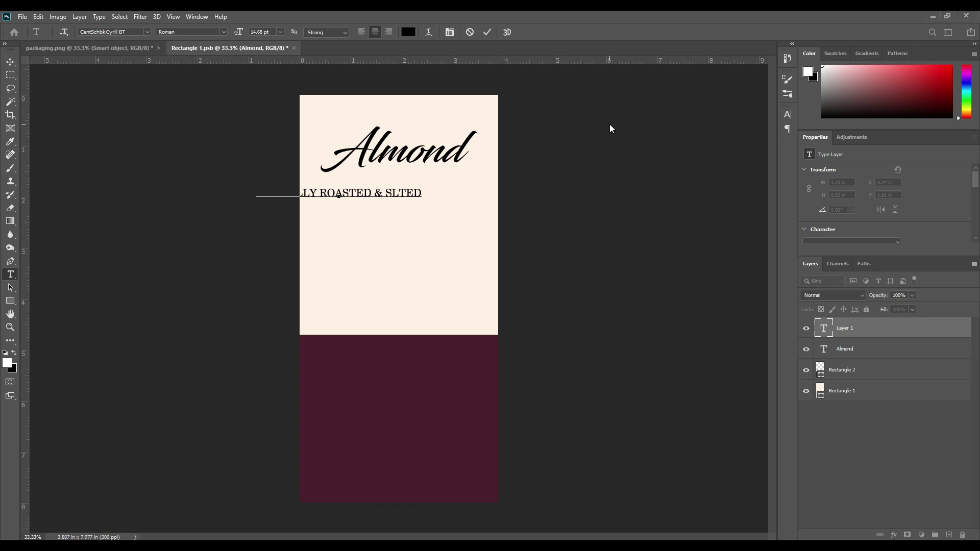
left_click(487, 32)
left_click(10, 62)
left_click_drag(355, 199, 412, 188)
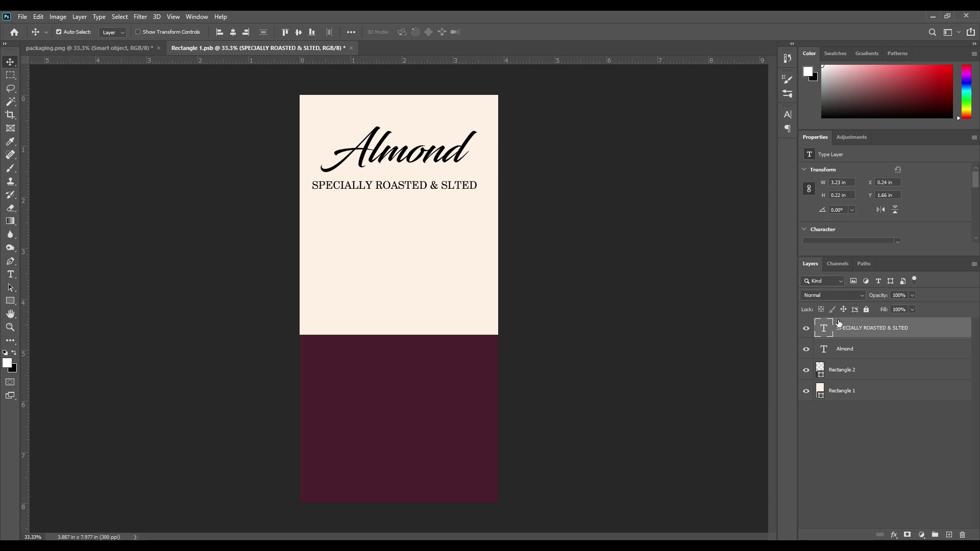
- Recolour the "SPECIALLY ROASTED & SLTED" text to dark maroon 4b202c, sampled from the lower rectangle
scroll(861, 215, "down", 3)
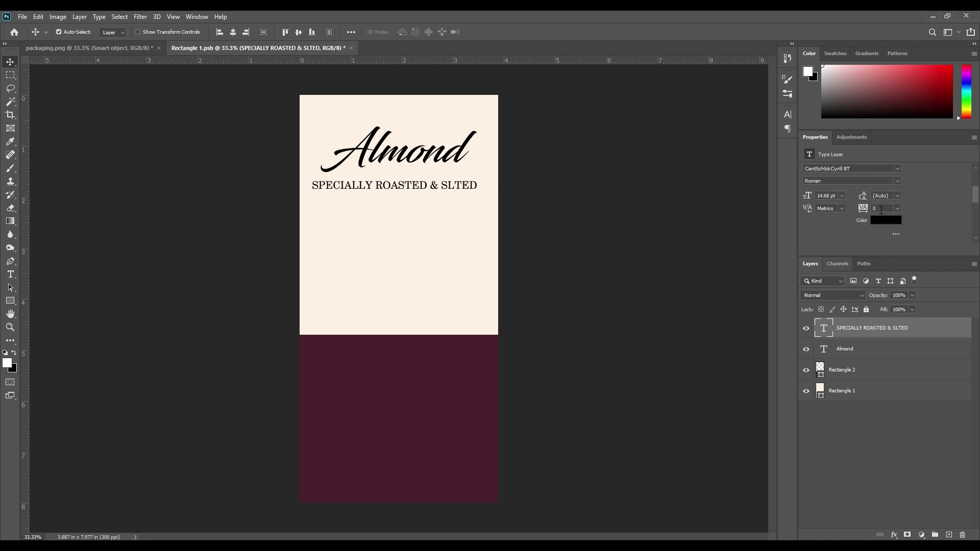
left_click(889, 222)
left_click(372, 400)
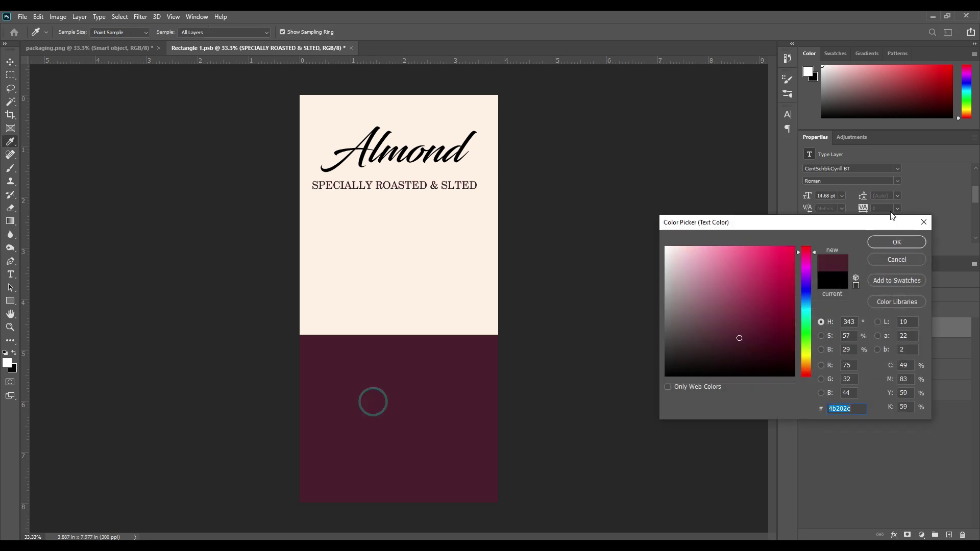
left_click(877, 243)
left_click(10, 62)
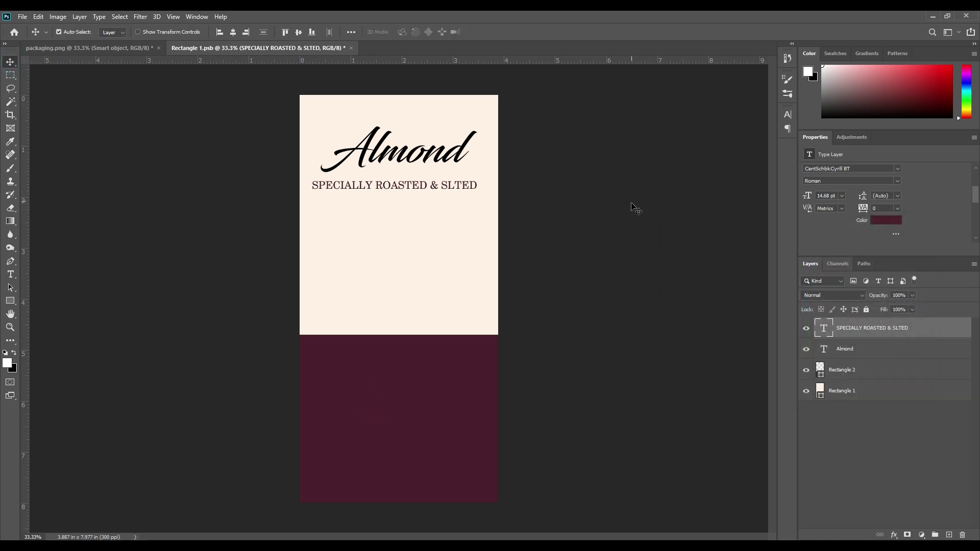
left_click(606, 257)
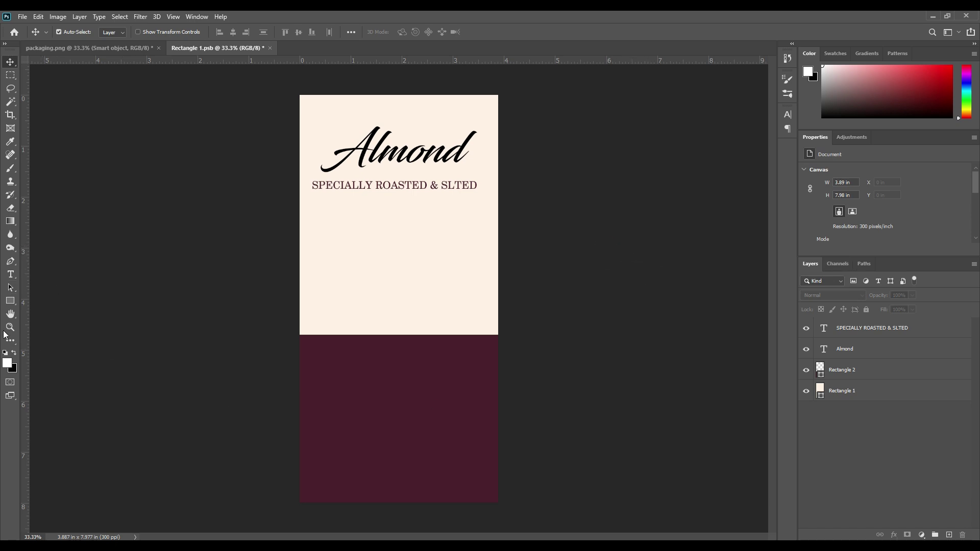
- Create a Lorem Ipsum paragraph box about 3.15 × 0.97 in low in the maroon area and colour its text with the sampled cream
left_click(10, 275)
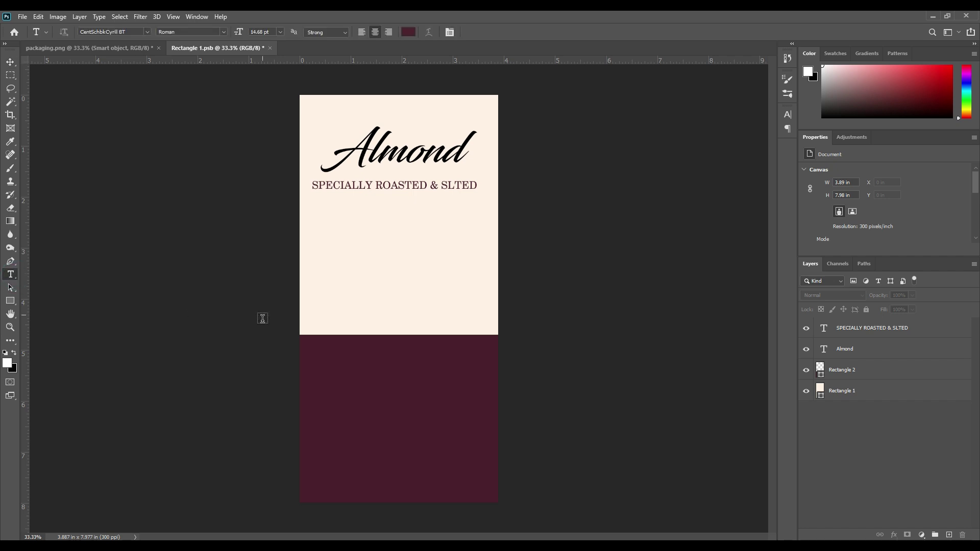
left_click_drag(320, 434, 482, 483)
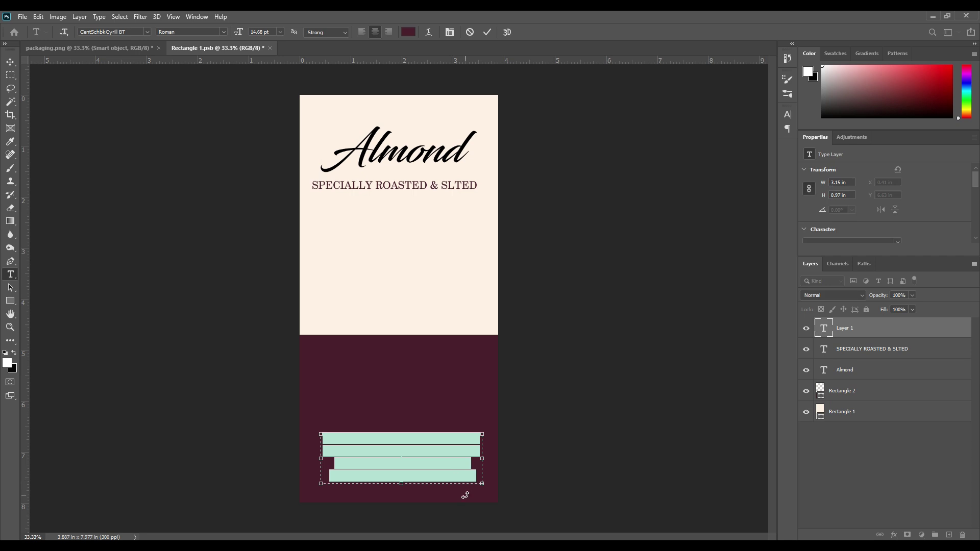
scroll(856, 216, "down", 4)
left_click(886, 204)
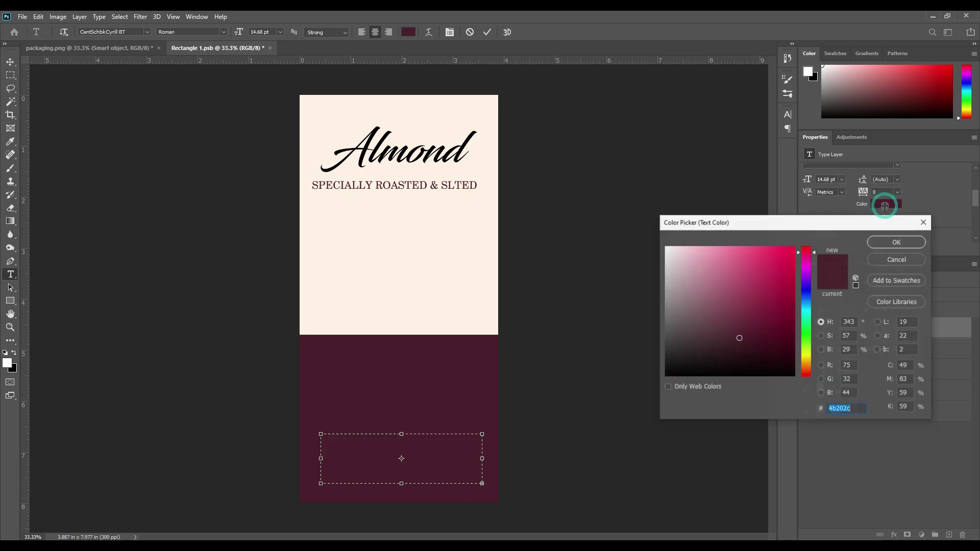
left_click(420, 295)
left_click(882, 246)
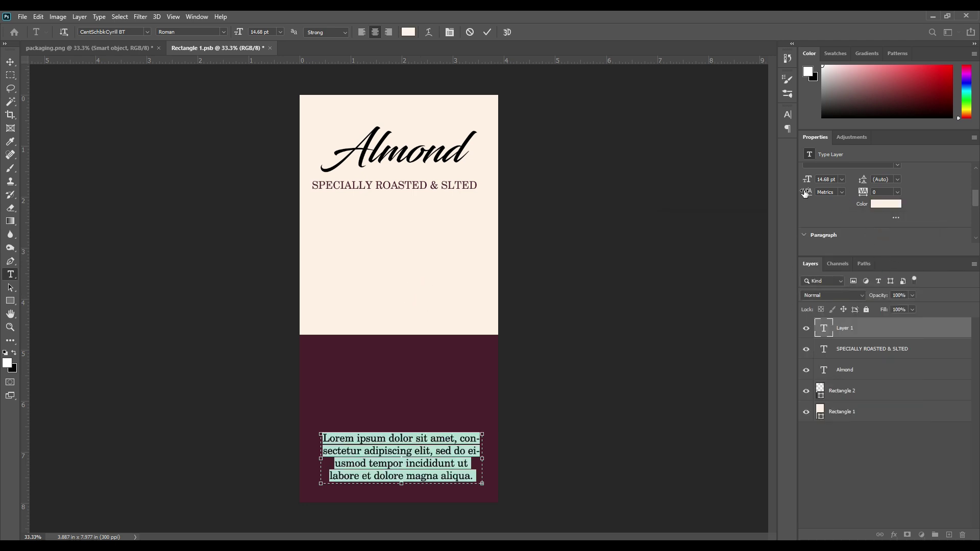
- Set the paragraph's font size to 9.68 pt and shrink its box to about 0.41 in high and slightly narrower, leaving two lines
left_click_drag(808, 181, 809, 186)
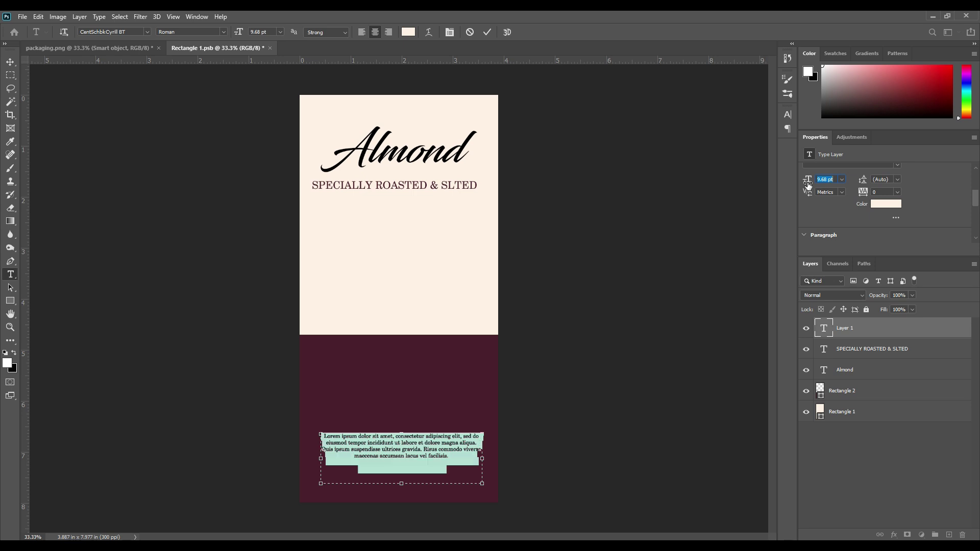
left_click_drag(401, 487, 402, 457)
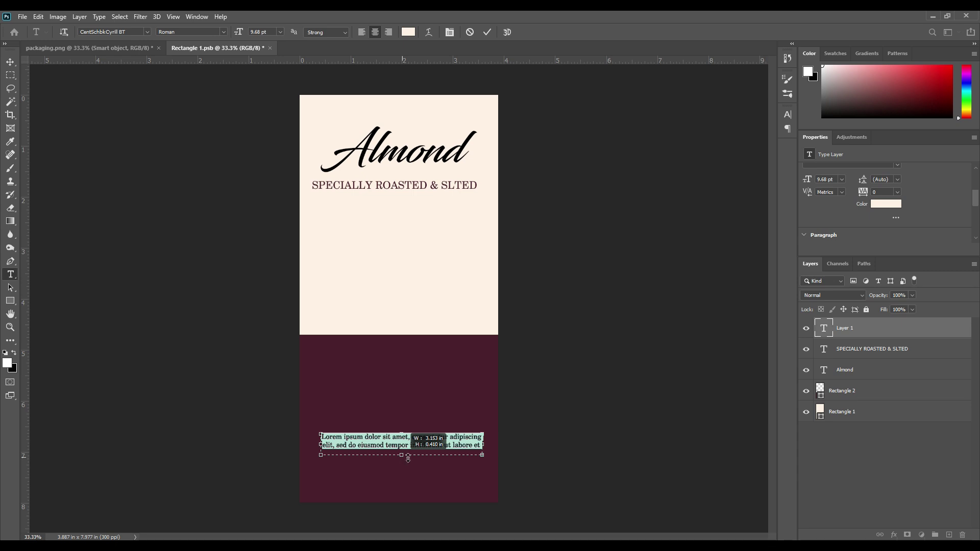
left_click_drag(482, 445, 477, 445)
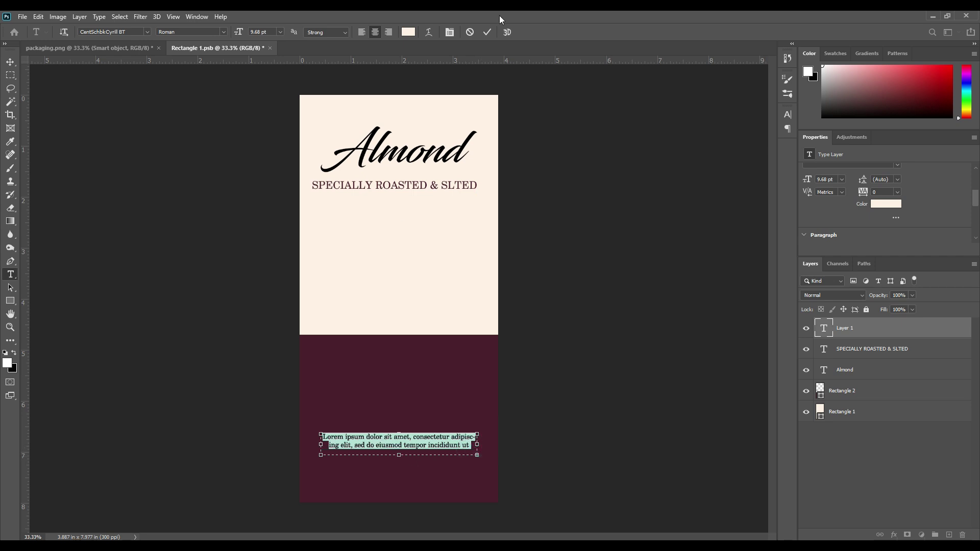
left_click(488, 32)
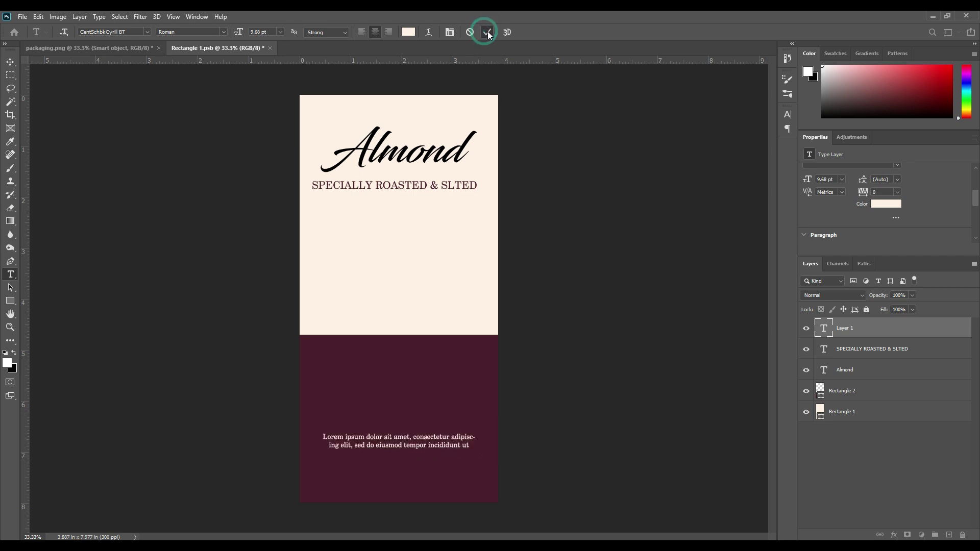
- Move the Lorem Ipsum paragraph down near the lower edge of the maroon area and centre it horizontally
left_click(10, 62)
left_click_drag(437, 442, 437, 468)
left_click(233, 31)
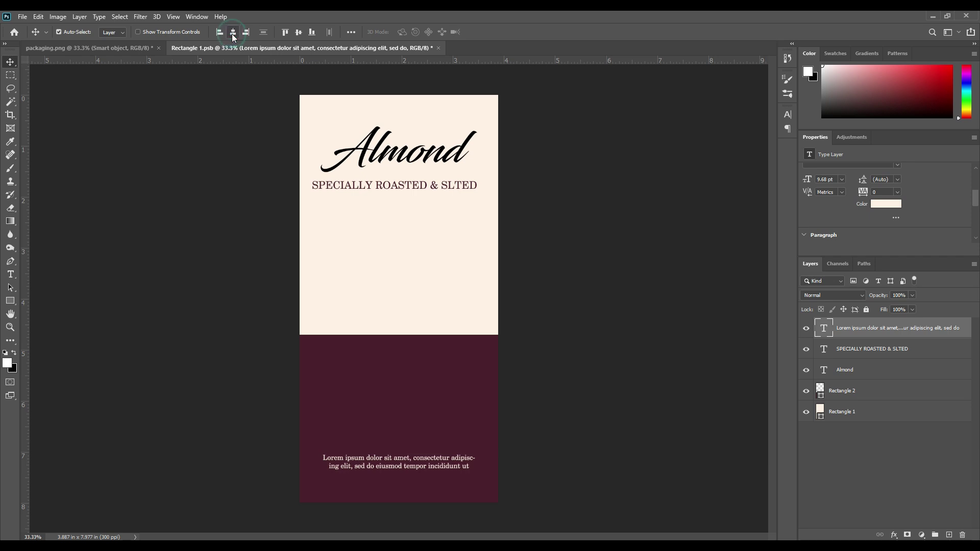
left_click(621, 354)
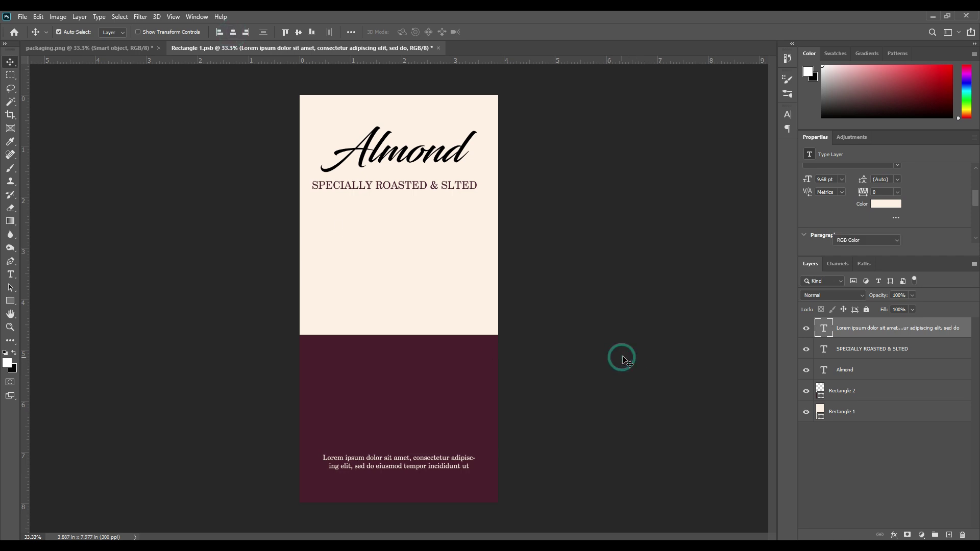
- Draw a black circle about 840 px in diameter and centre it horizontally across the border between the cream and maroon areas
left_click(10, 301)
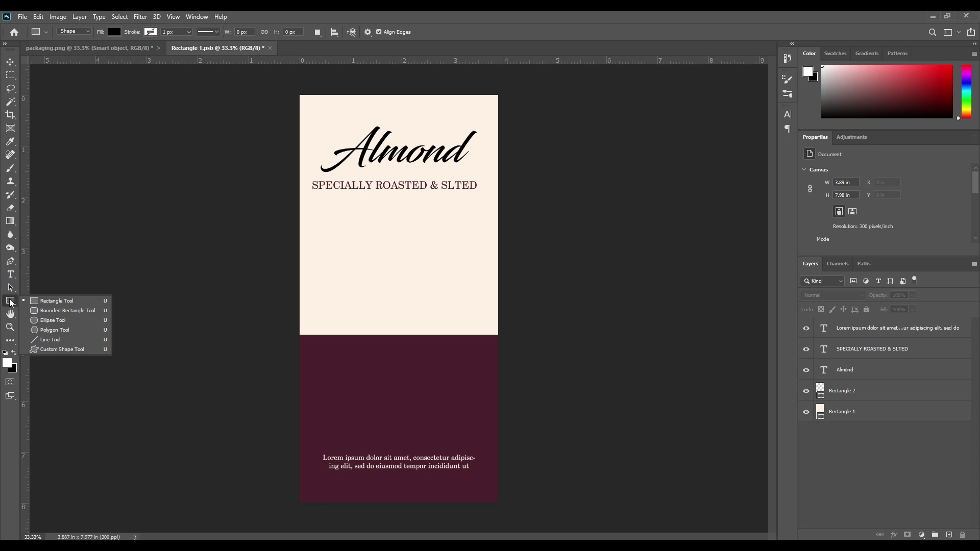
left_click(60, 326)
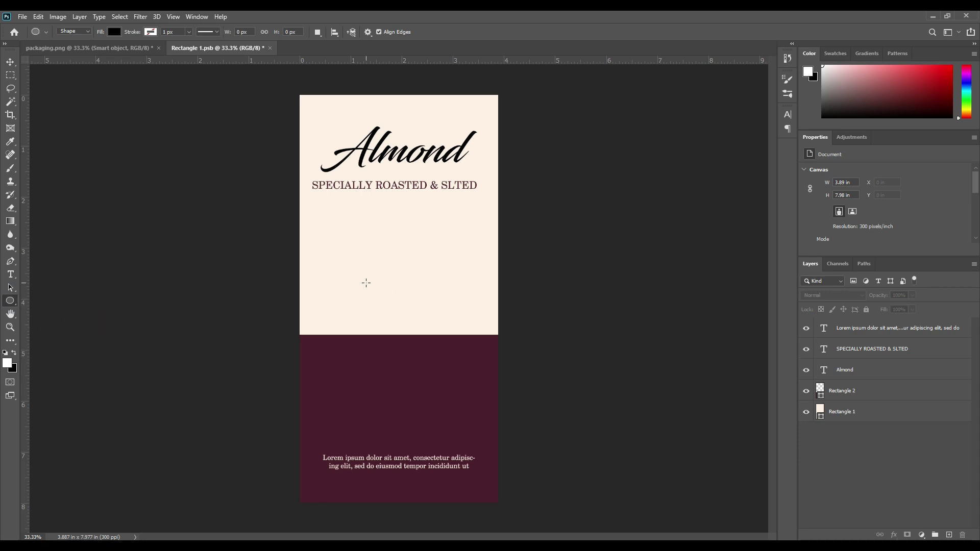
left_click_drag(361, 283, 431, 356)
left_click(10, 62)
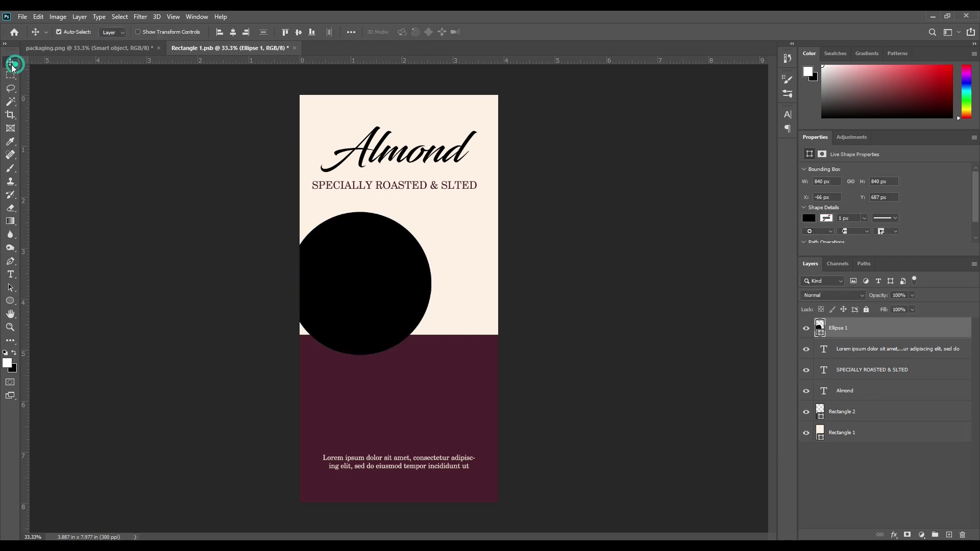
left_click_drag(350, 263, 388, 338)
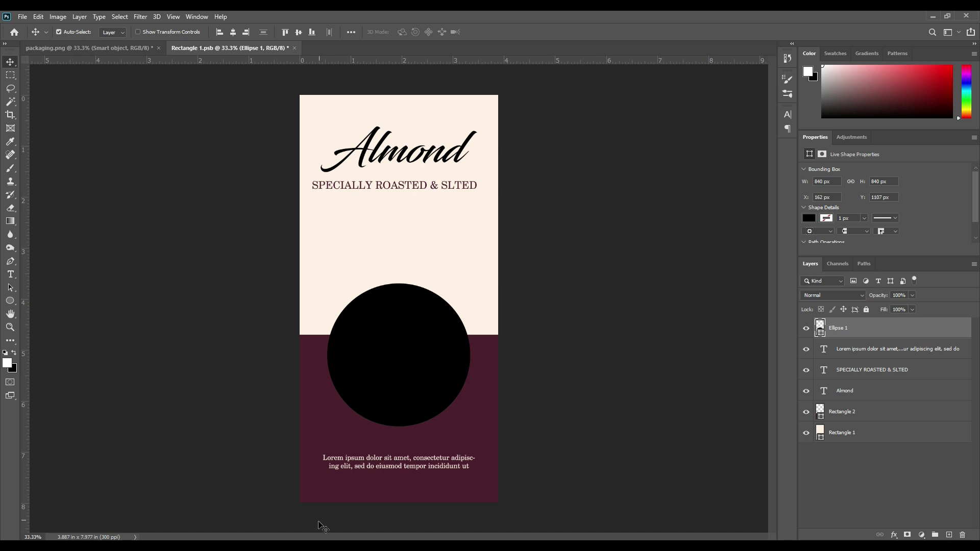
- Place the images Layer 2ghfgh and gugogjk in the artwork and hide the Layer 2ghfgh layer
key("alt+Tab")
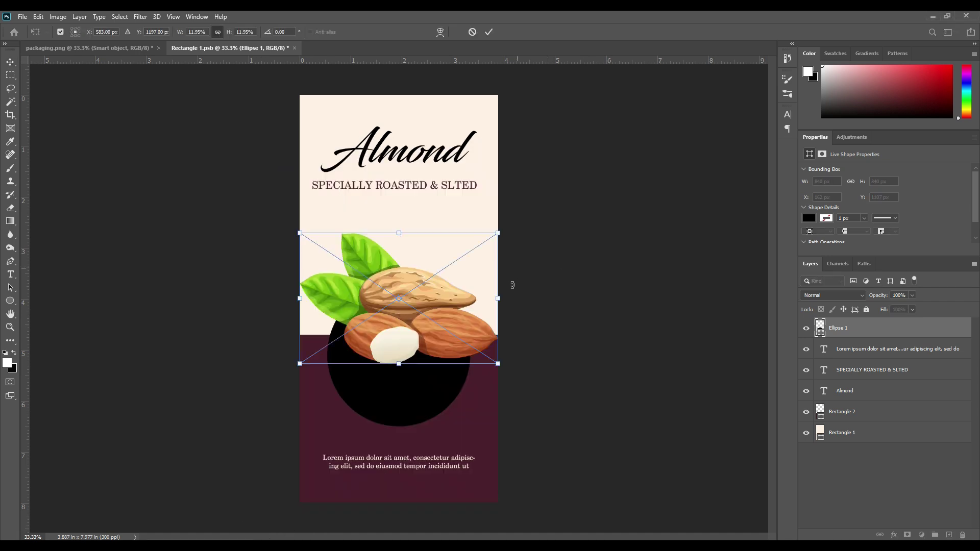
left_click(486, 31)
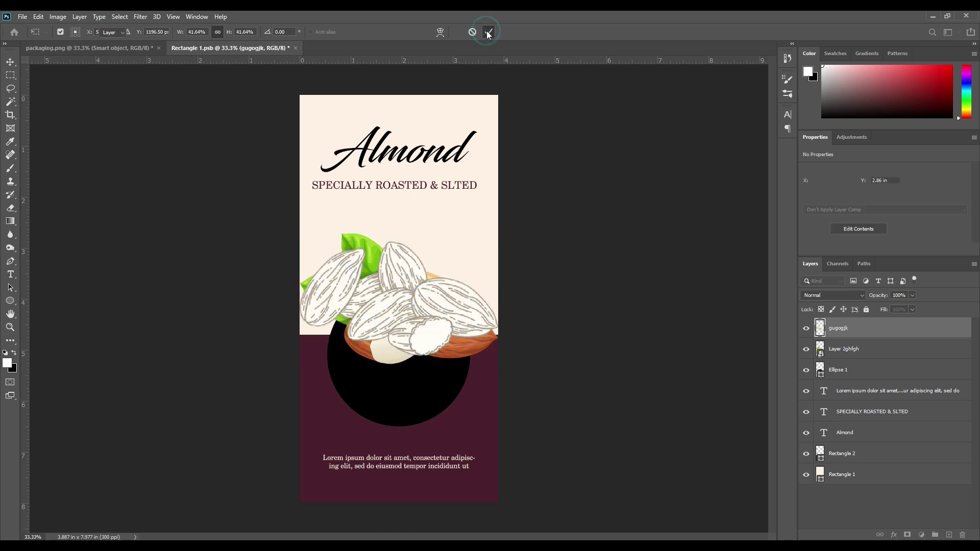
left_click(487, 32)
left_click(807, 350)
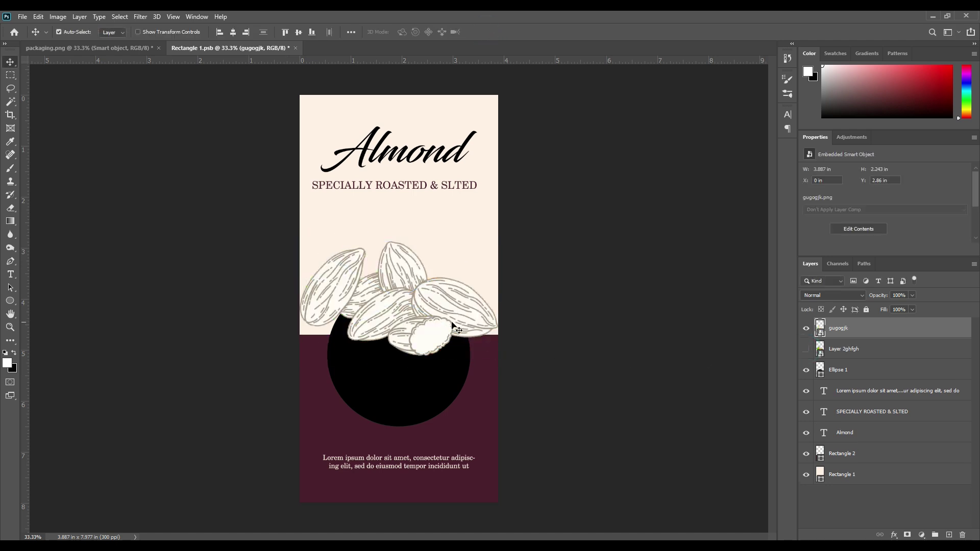
- Scale the gugogjk almond illustration to about 21.36% and position it over the upper edge of the black circle
left_click(447, 307)
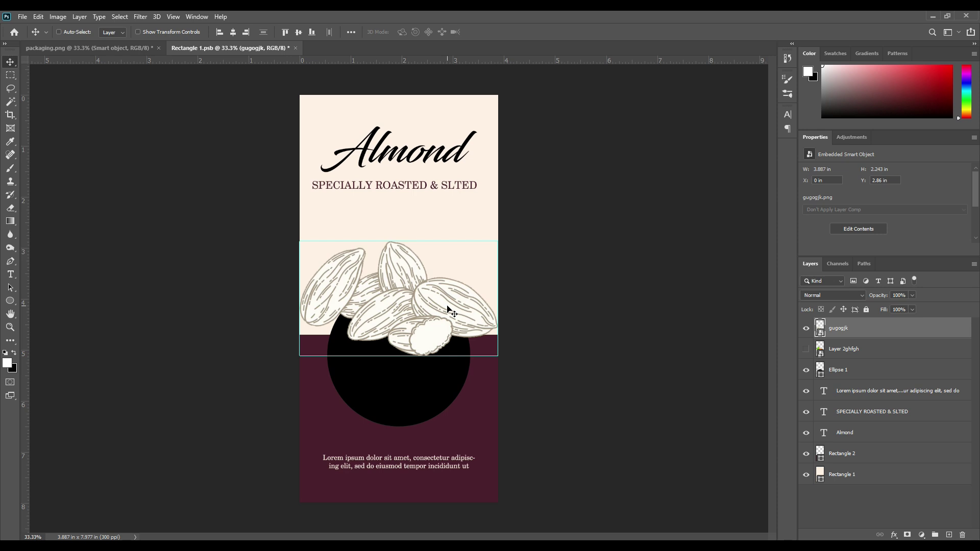
key("ctrl+t")
left_click_drag(497, 356, 418, 284)
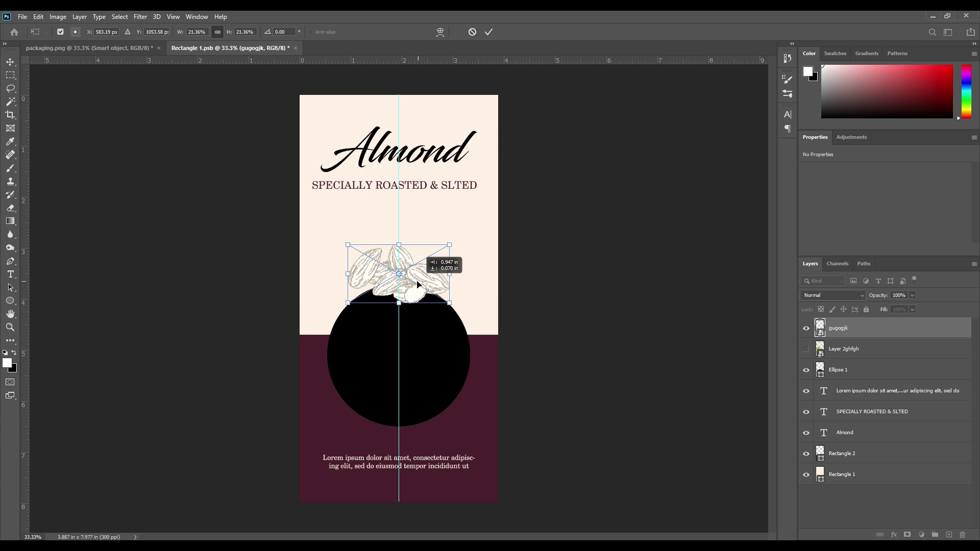
left_click(489, 31)
left_click_drag(414, 278, 417, 287)
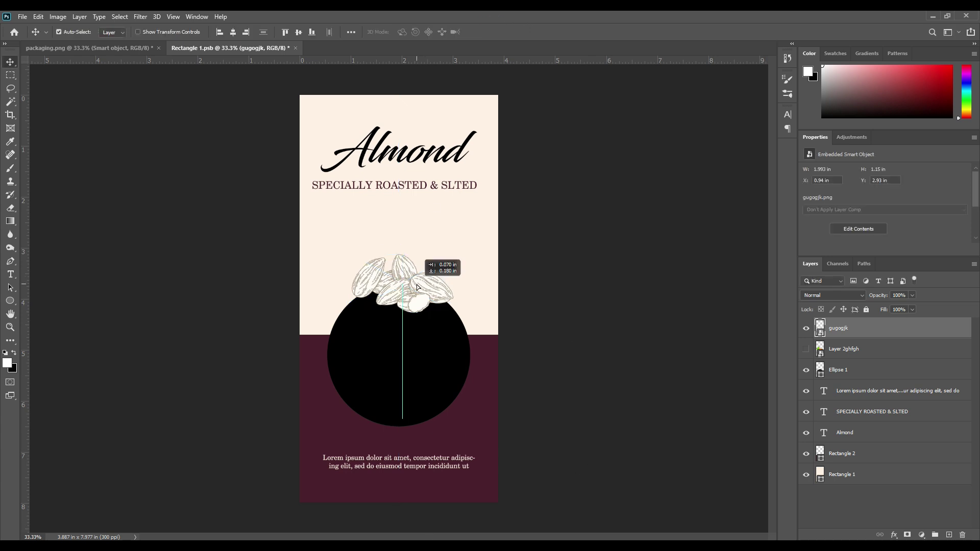
- Select the black circle, switch to File Explorer and open New folder (4) in Downloads
left_click(415, 356)
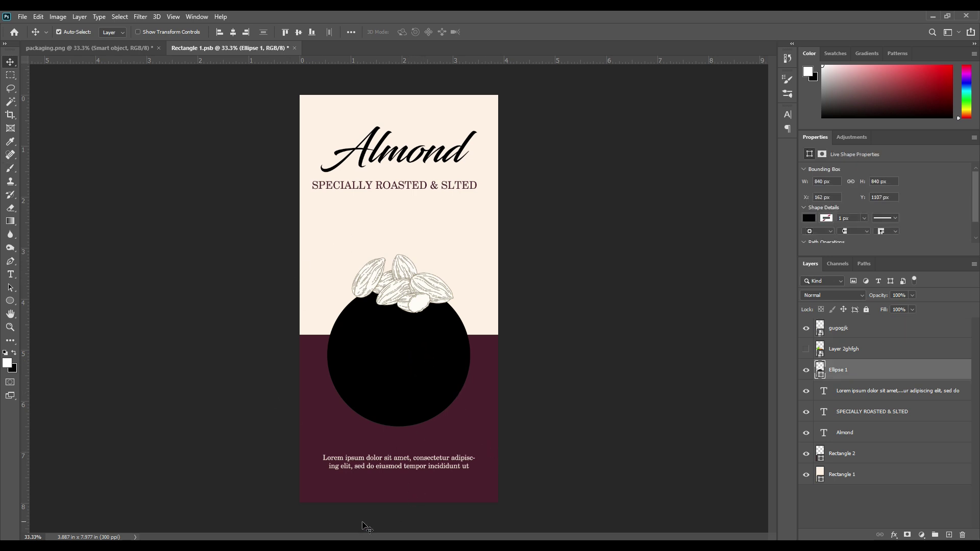
key("alt+Tab")
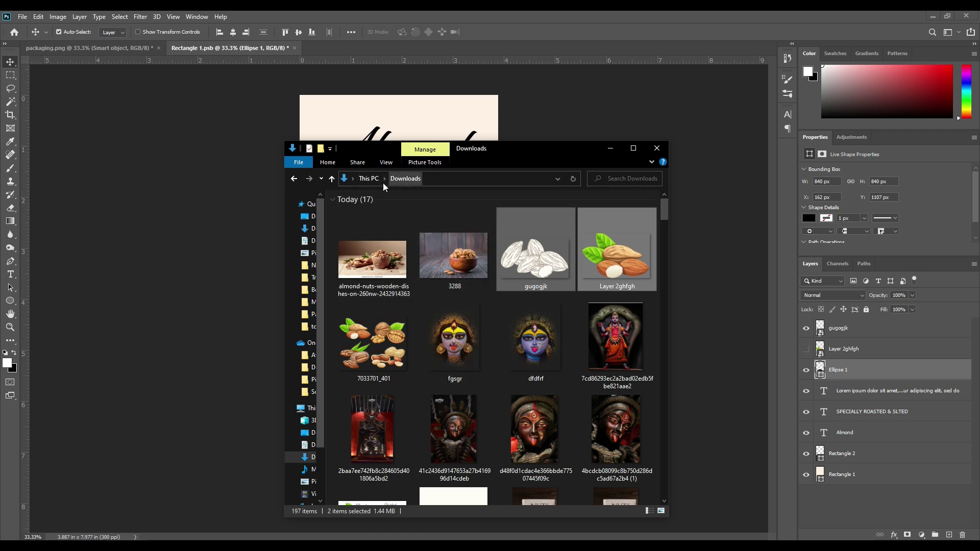
scroll(559, 344, "down", 15)
scroll(559, 349, "down", 5)
scroll(530, 374, "up", 8)
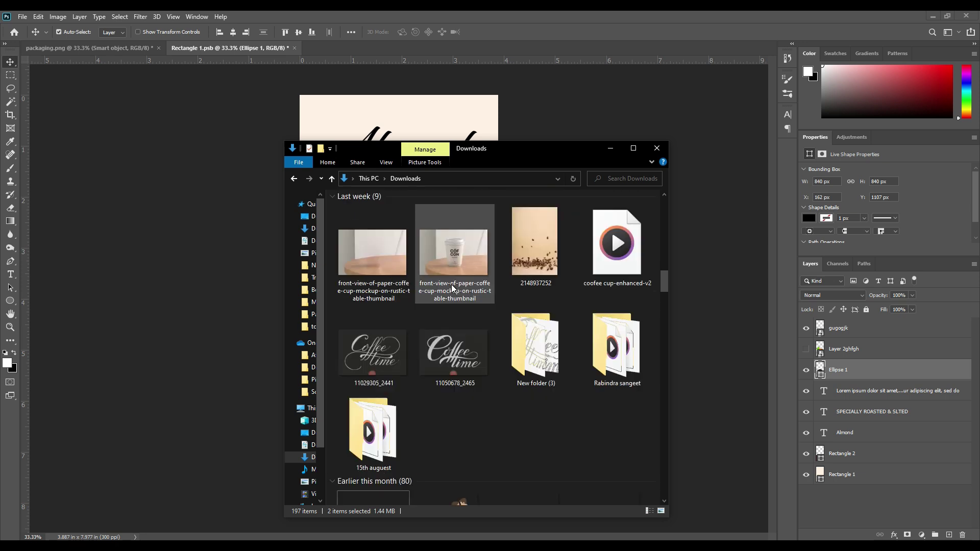
scroll(455, 289, "up", 6)
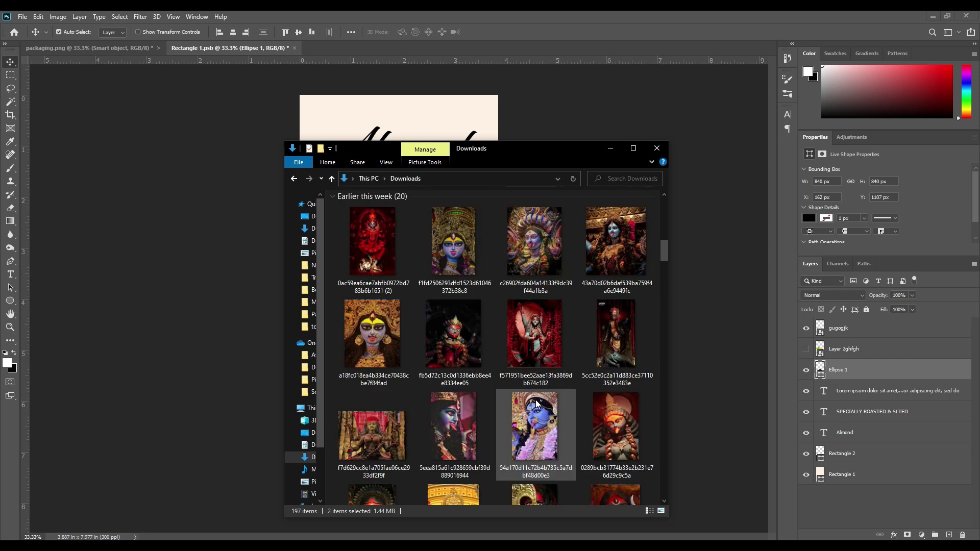
scroll(536, 403, "up", 5)
double_click(361, 219)
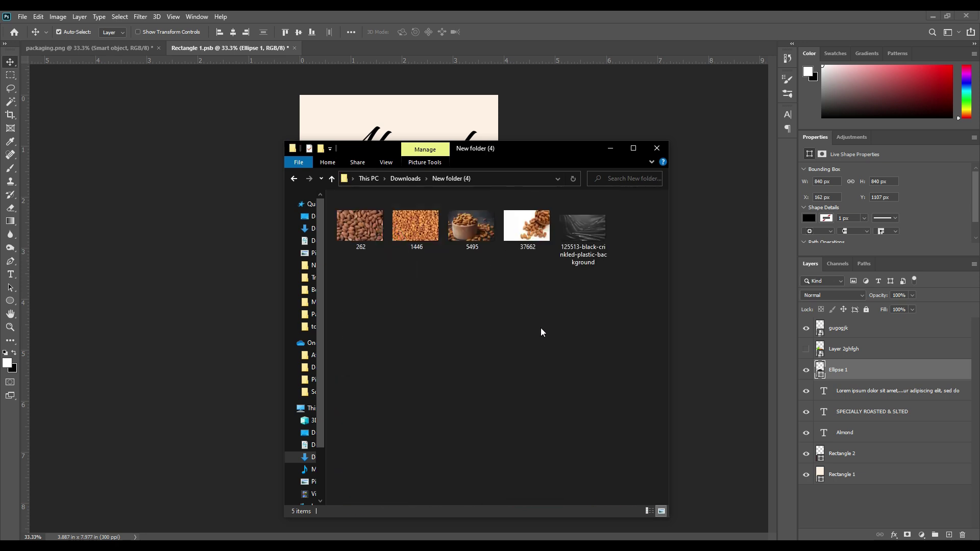
left_click(691, 271)
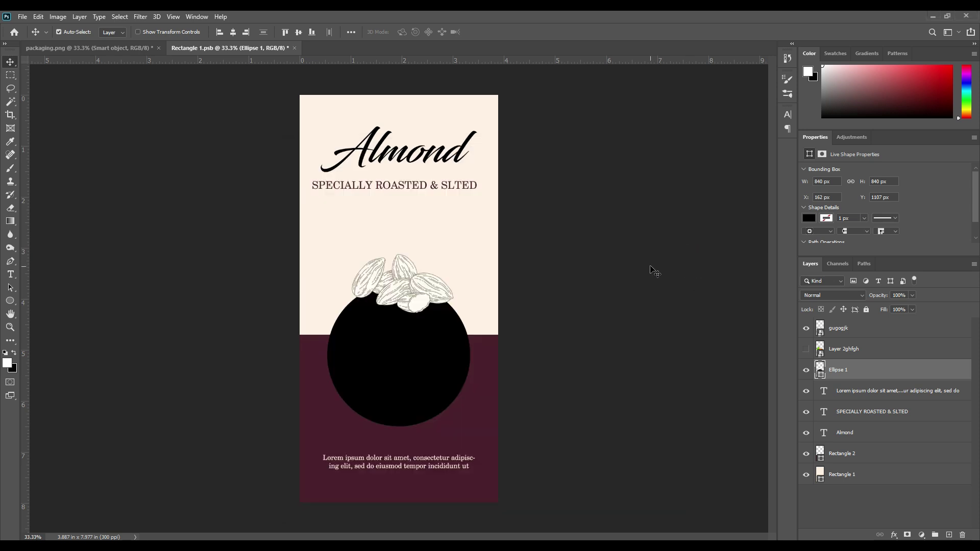
key("alt+Tab")
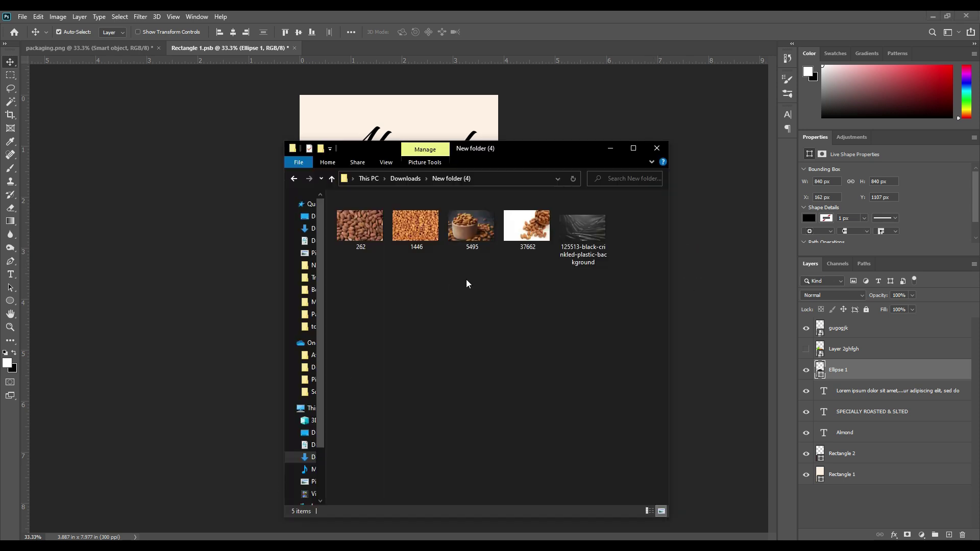
- Place the almond photo 262 directly above the circle's layer and scale it to about 14.56% so it covers the circle
left_click_drag(358, 225, 698, 313)
left_click(481, 290)
left_click_drag(483, 305, 486, 361)
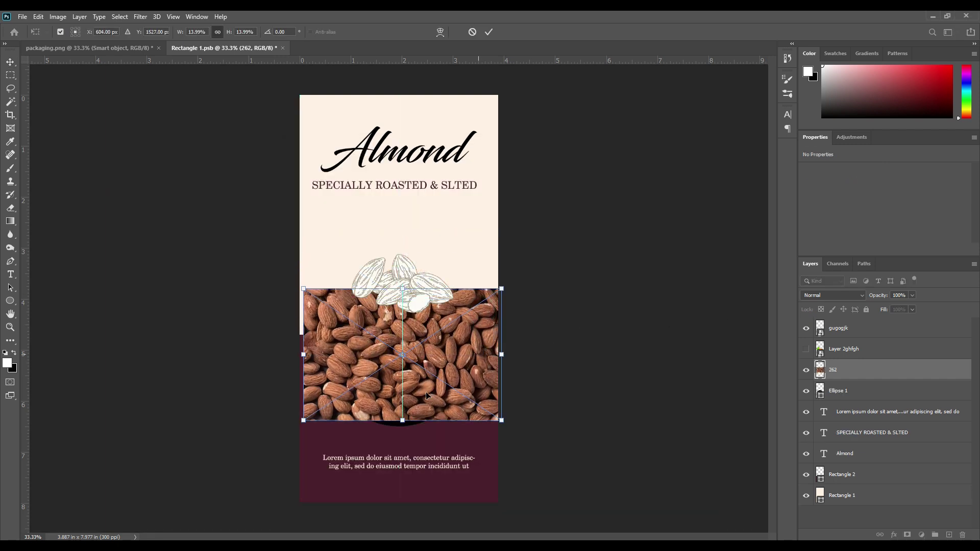
left_click_drag(402, 420, 402, 426)
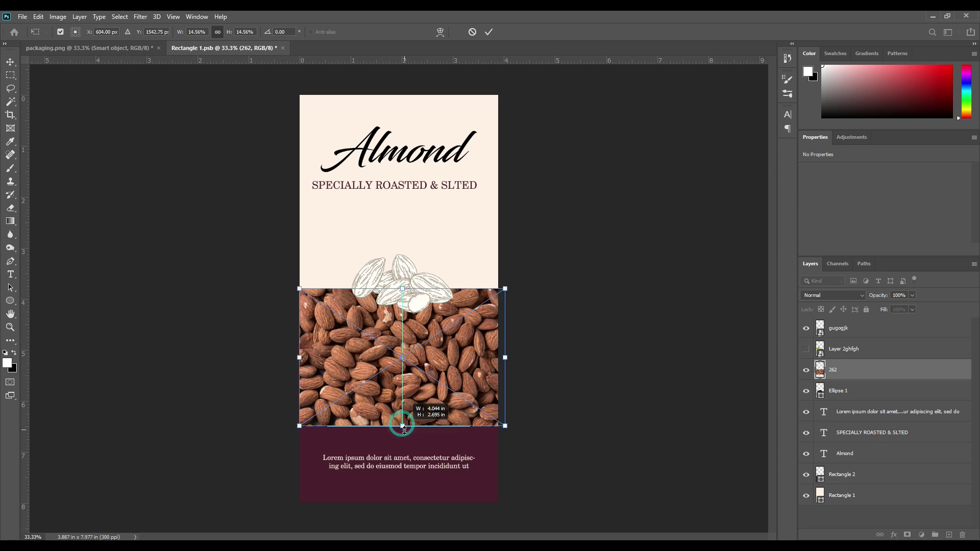
left_click(487, 32)
- Clip the almond photo 262 to the circle with a clipping mask and deselect the layer
right_click(851, 372)
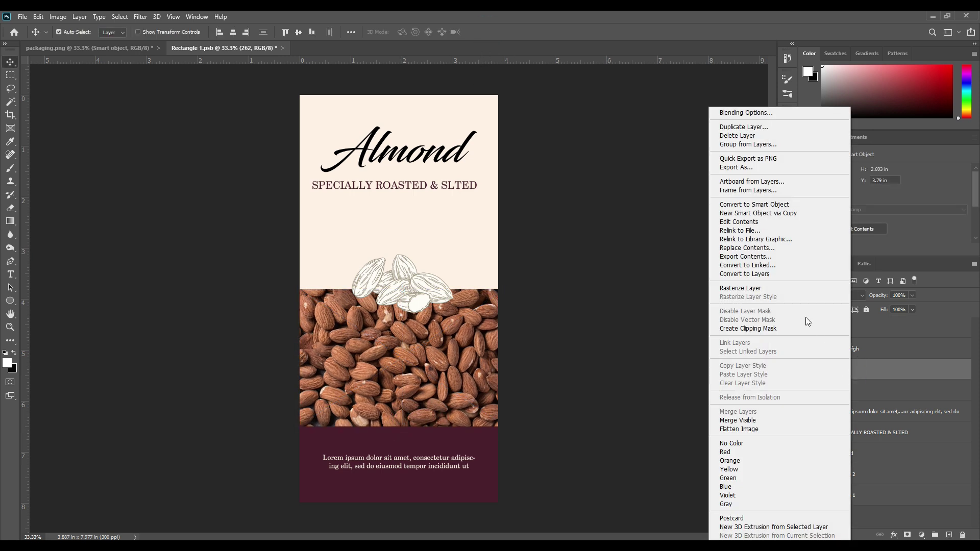
left_click(771, 329)
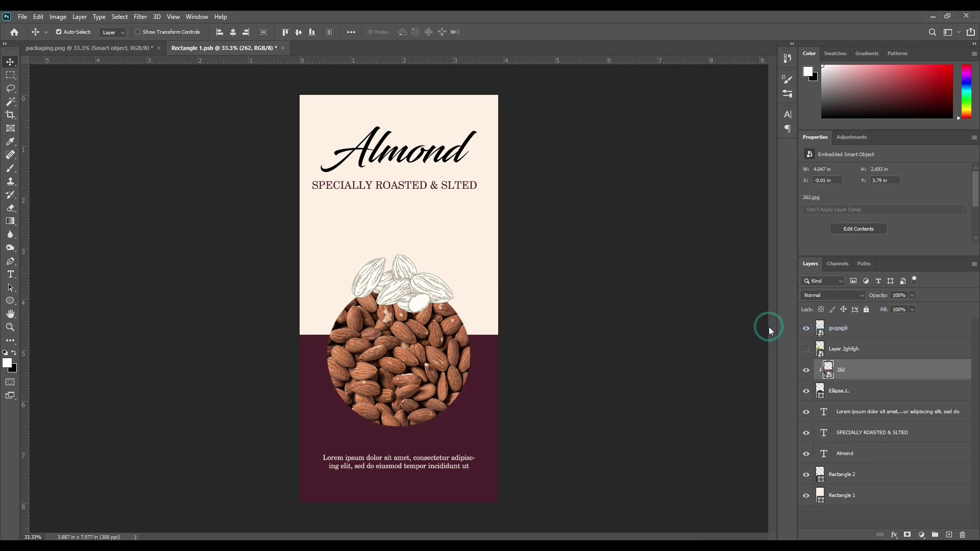
left_click(716, 350)
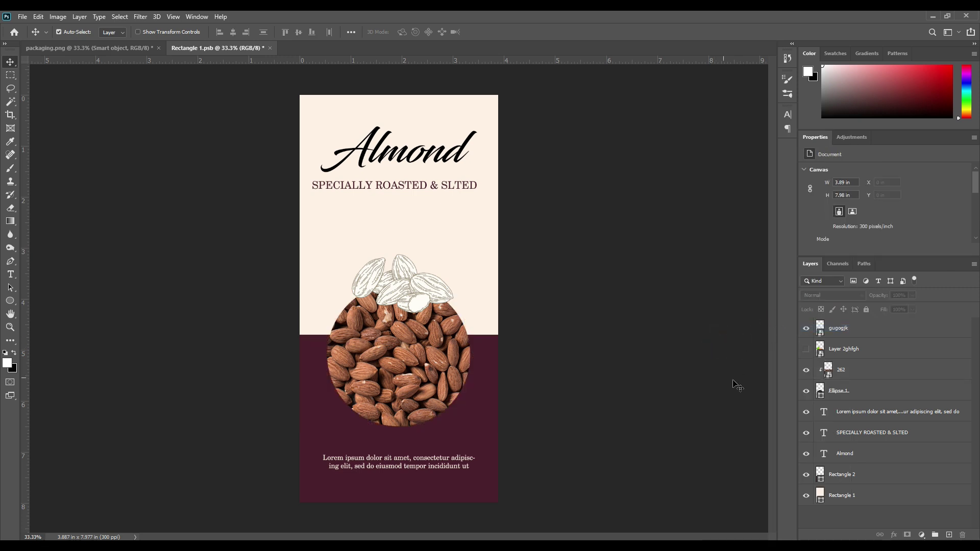
- Place the 125513-black-crinkled-plastic-background image over the circle and move its layer directly above the almond photo 262
key("alt+Tab")
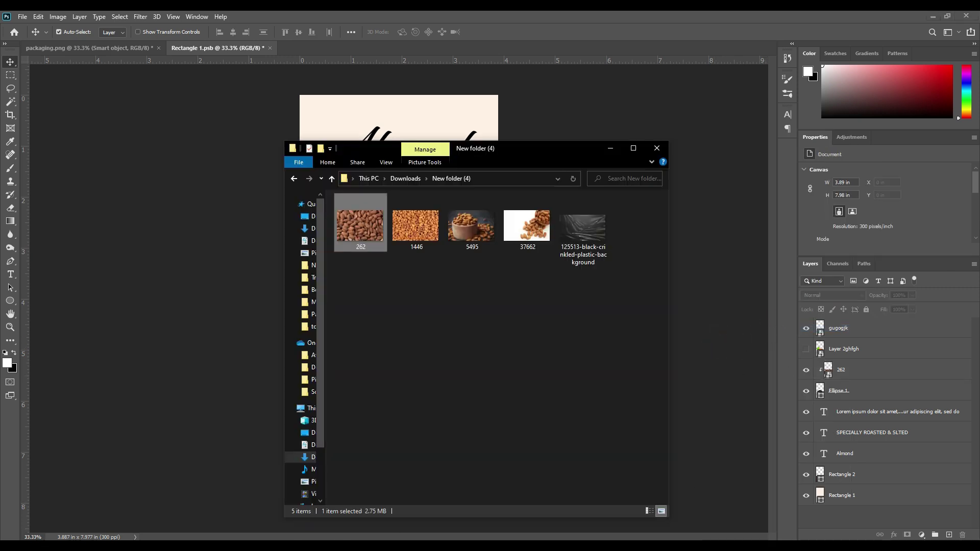
left_click_drag(583, 227, 468, 383)
left_click_drag(401, 321, 403, 284)
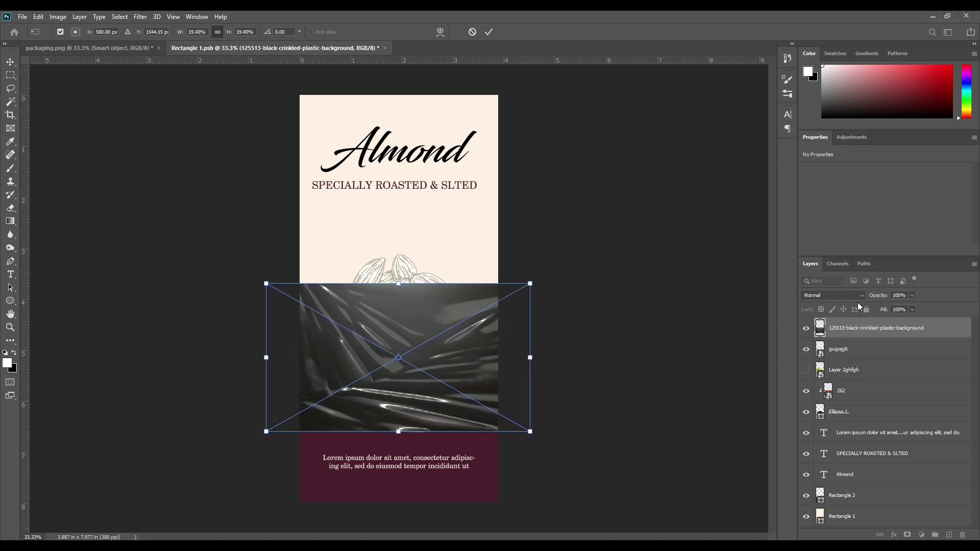
left_click_drag(859, 335, 863, 373)
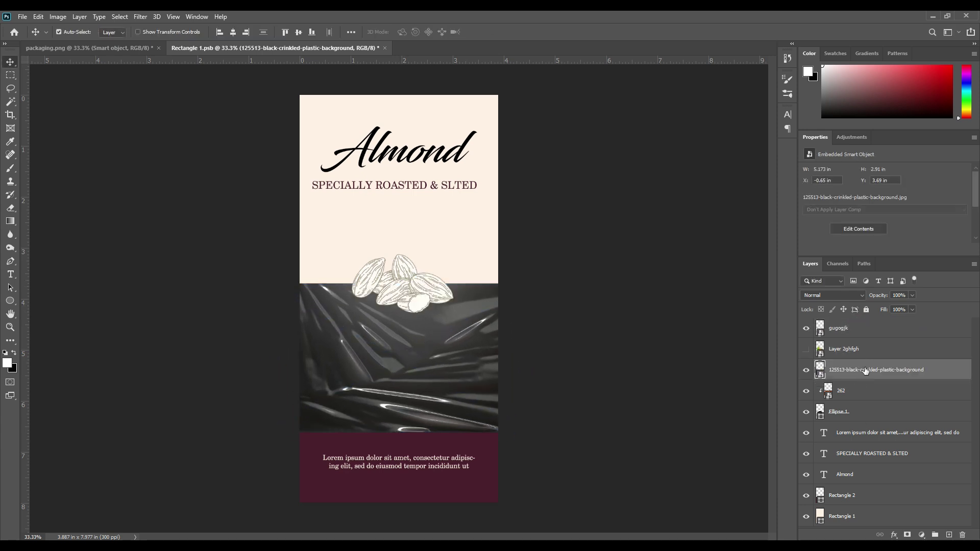
- Clip the crinkled plastic image to the circle and set its blend mode to Screen
right_click(867, 371)
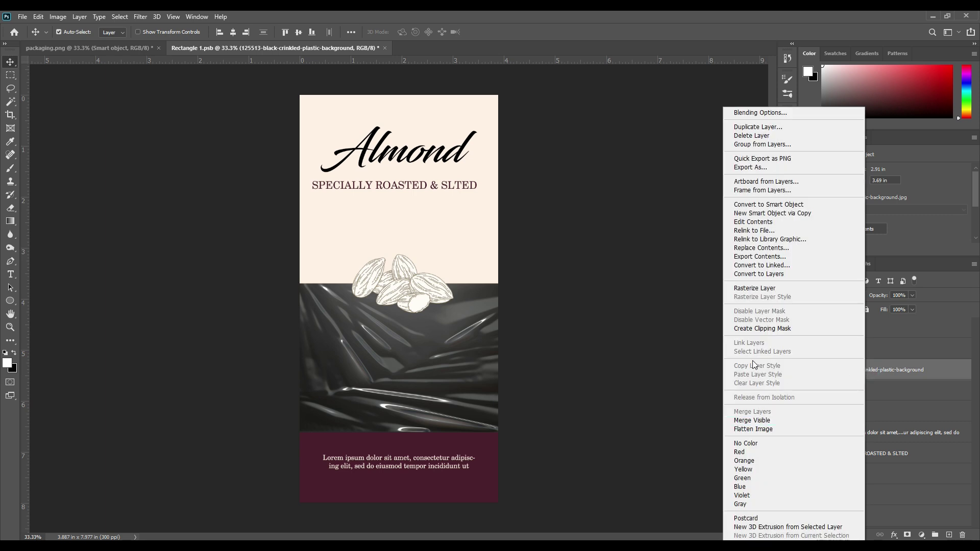
left_click(765, 330)
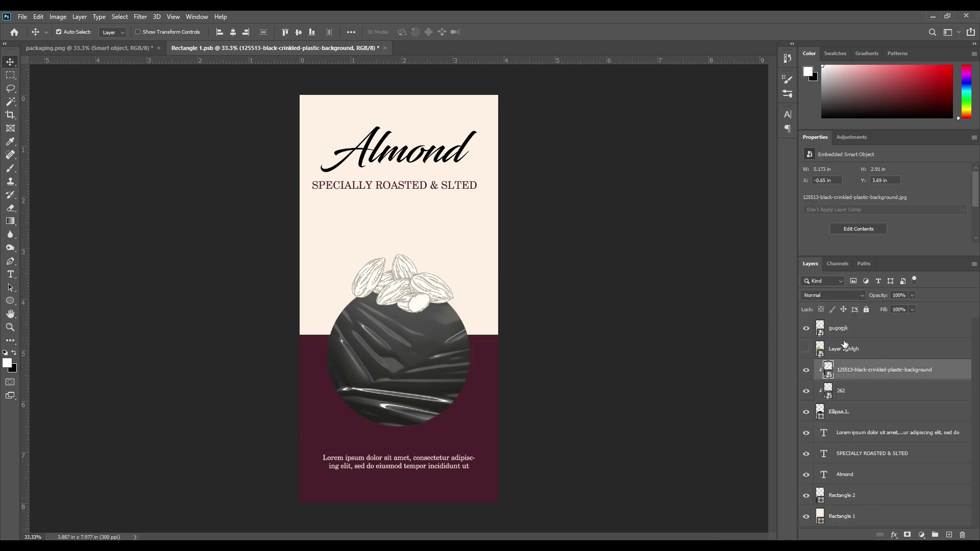
left_click(827, 297)
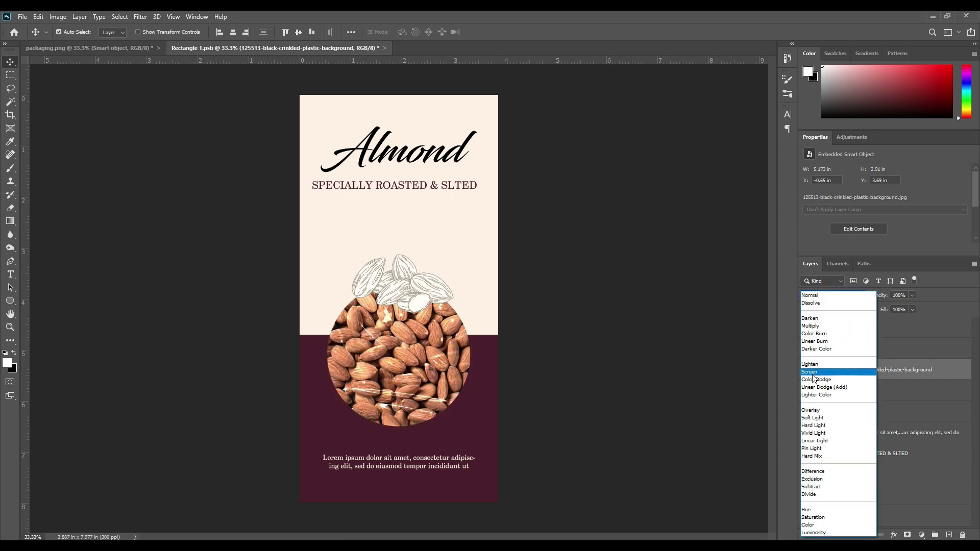
left_click(815, 373)
left_click(635, 357)
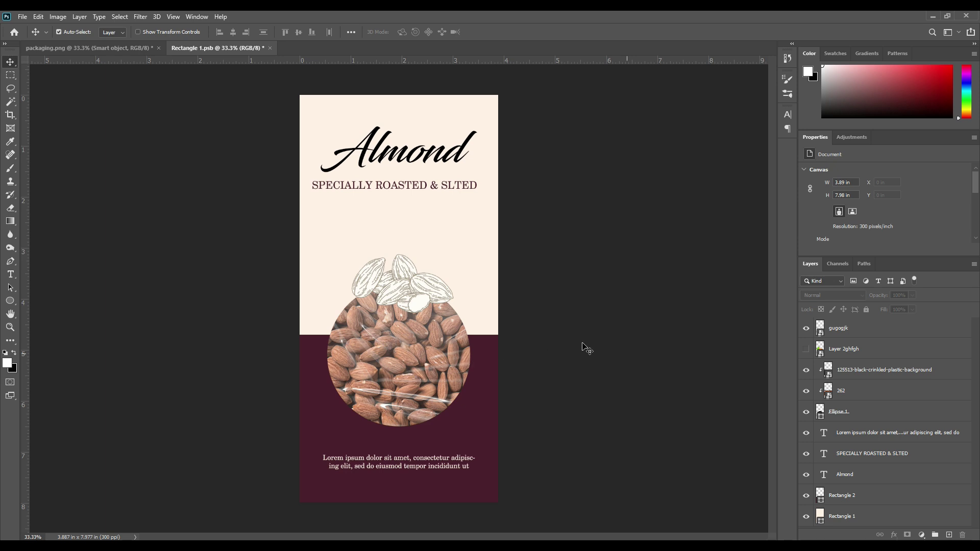
- Add a 21 px outside stroke to the gugogjk almond illustration, using the cream colour sampled from the label background
left_click(401, 272)
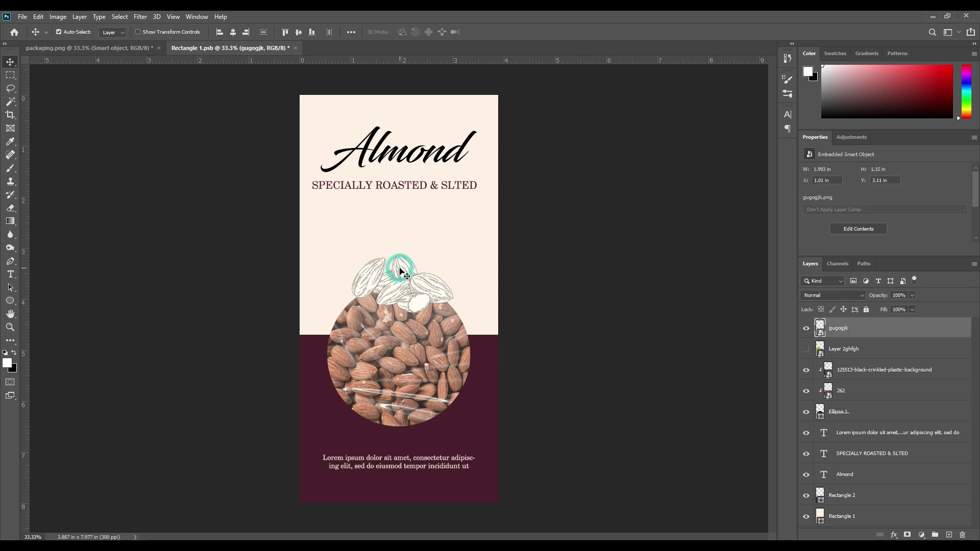
left_click(896, 533)
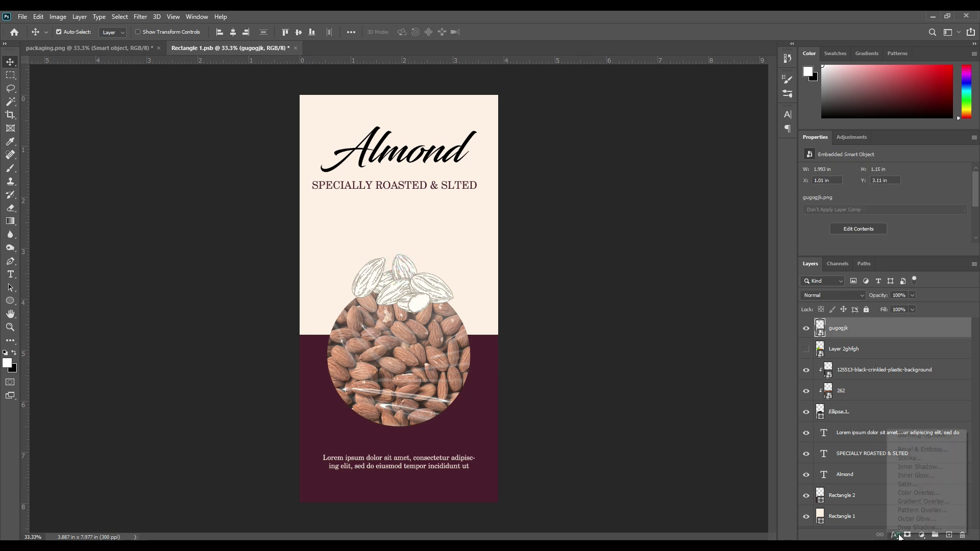
left_click(916, 459)
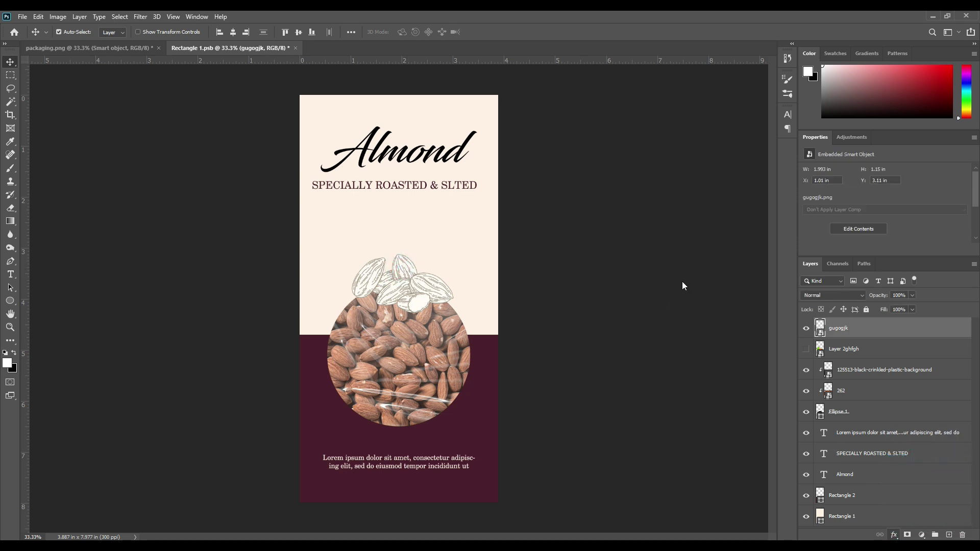
left_click(743, 308)
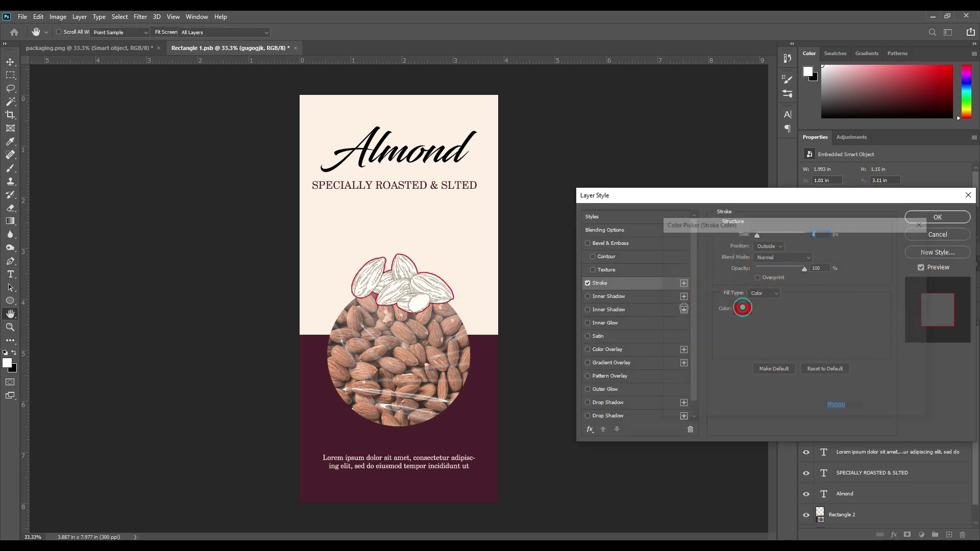
left_click(476, 276)
left_click(881, 243)
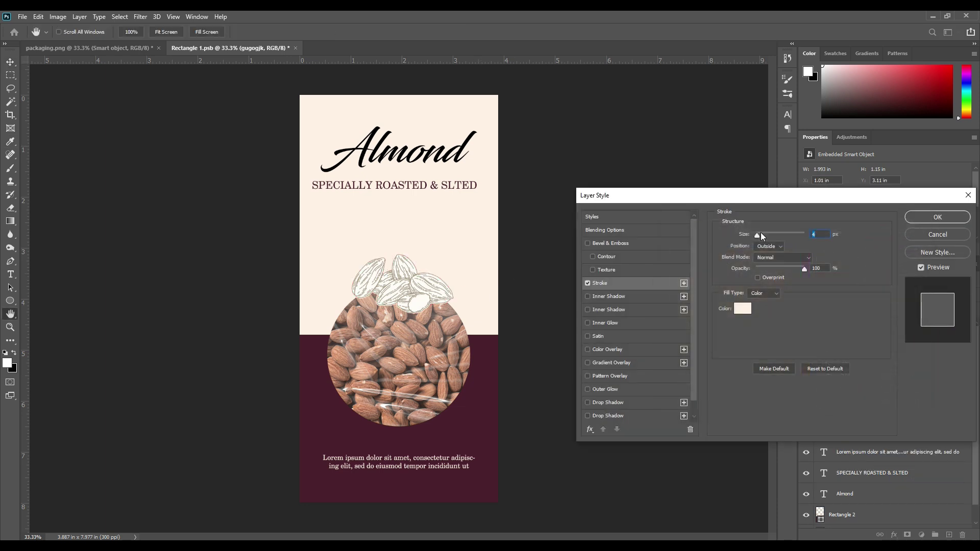
left_click_drag(757, 237, 764, 239)
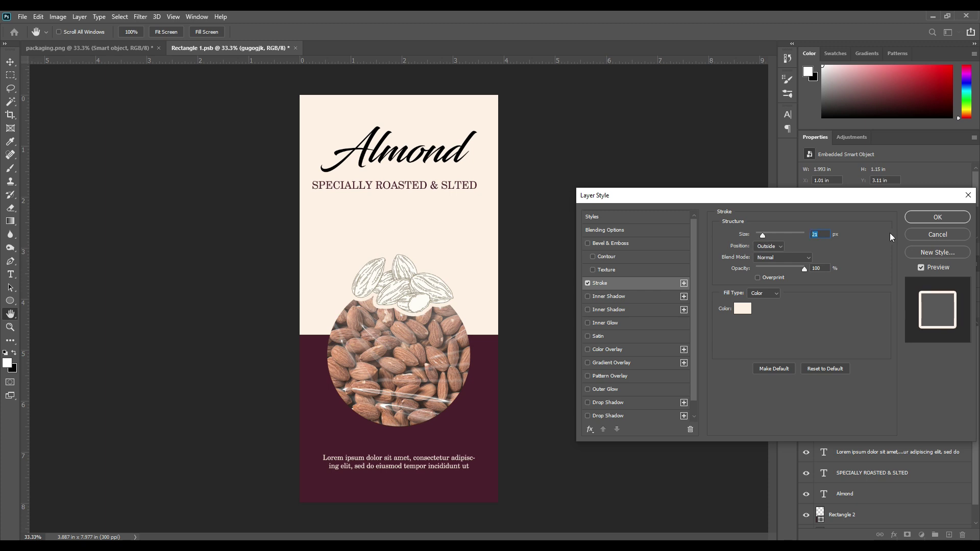
left_click(919, 222)
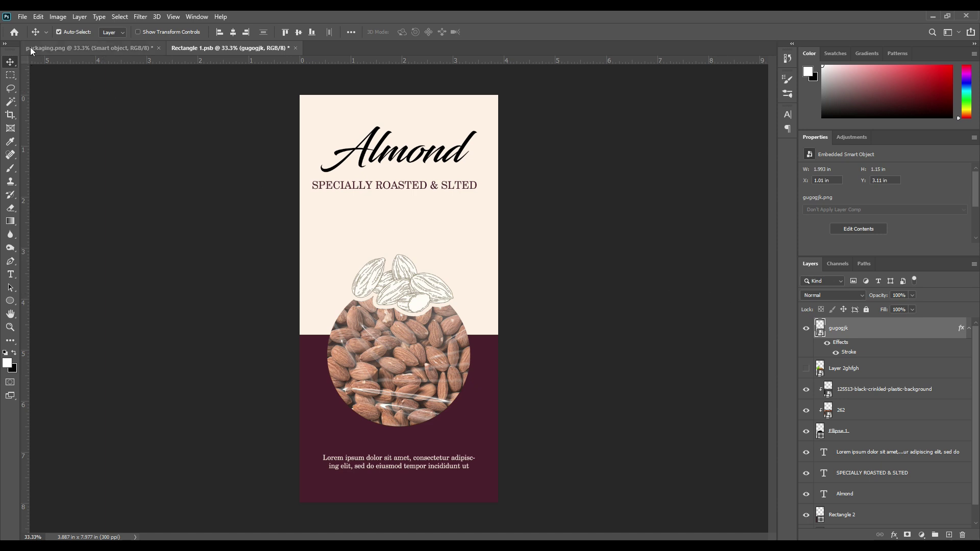
- Save the label artwork and switch to the packaging.png document to view it on the pouch
left_click(23, 18)
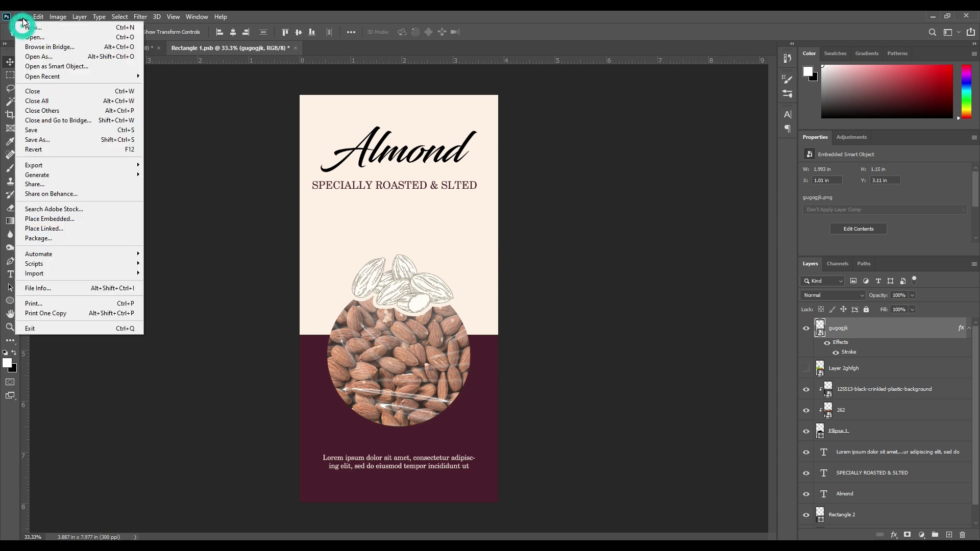
left_click(59, 130)
left_click(120, 47)
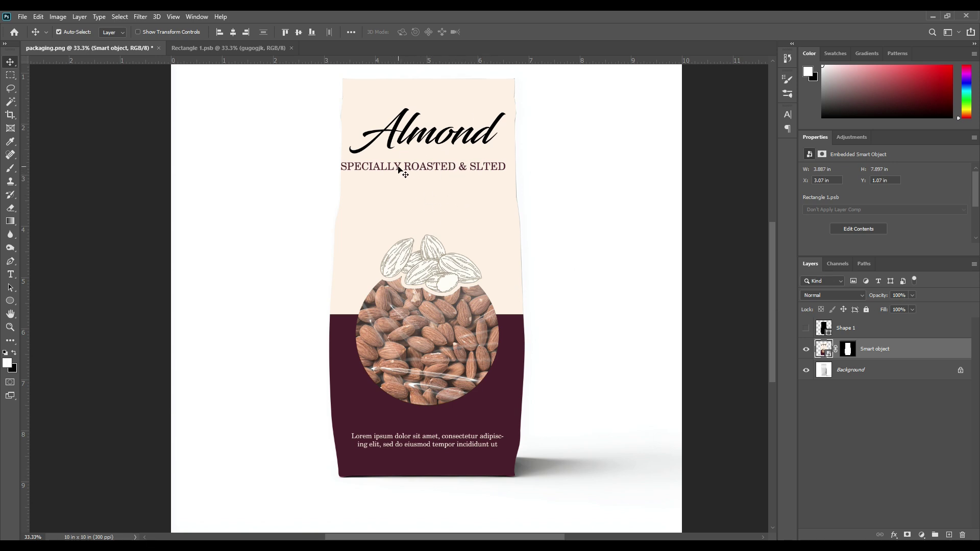
- Reopen the smart object's contents and scale the SPECIALLY ROASTED & SLTED line to about 90.55%
double_click(827, 351)
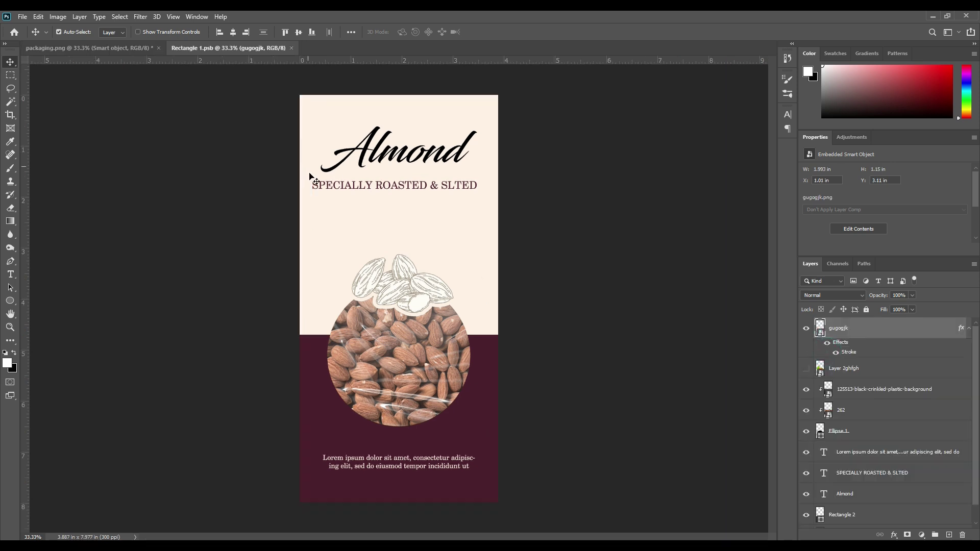
left_click(378, 187)
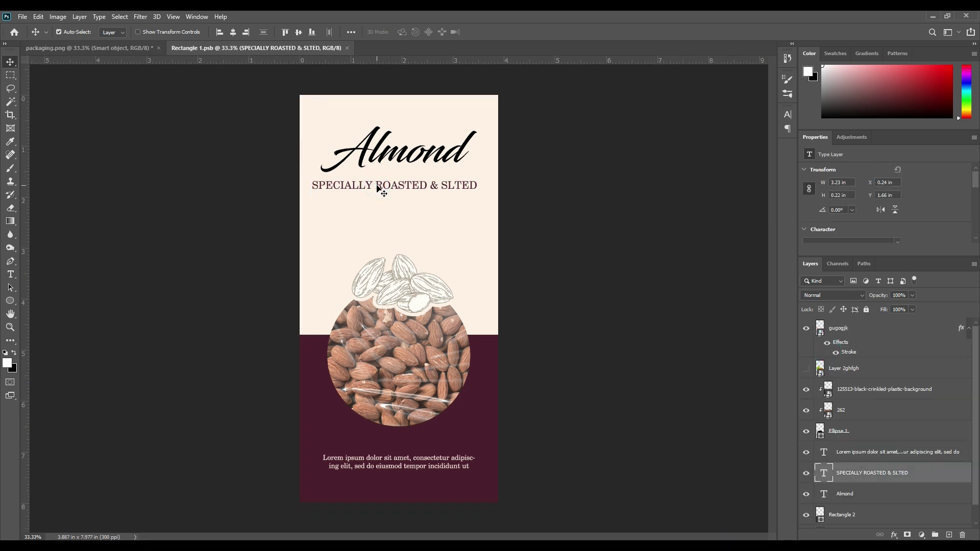
key("ctrl+t")
left_click_drag(311, 178, 328, 183)
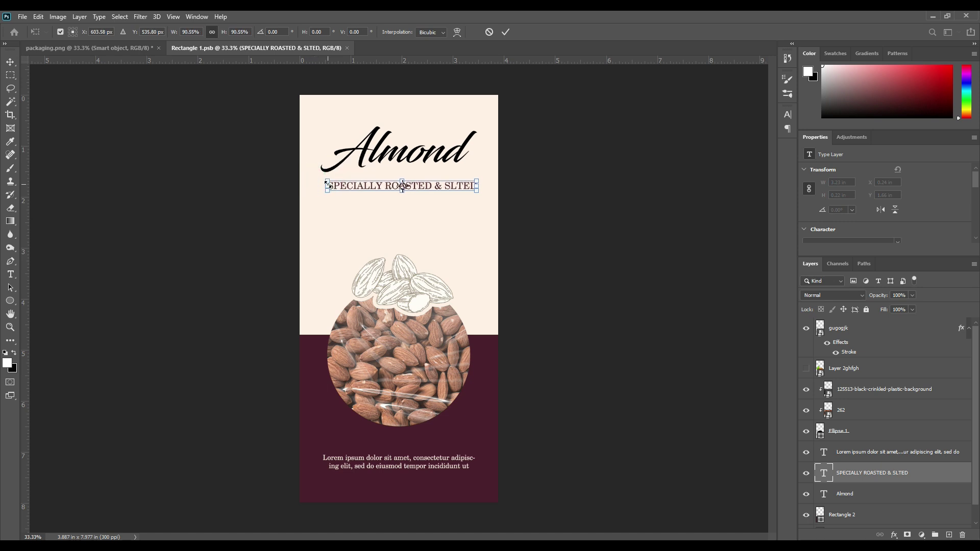
left_click(505, 32)
- Scale the Almond title to about 91.05% and reposition it just above the SPECIALLY ROASTED & SLTED line
left_click(443, 151)
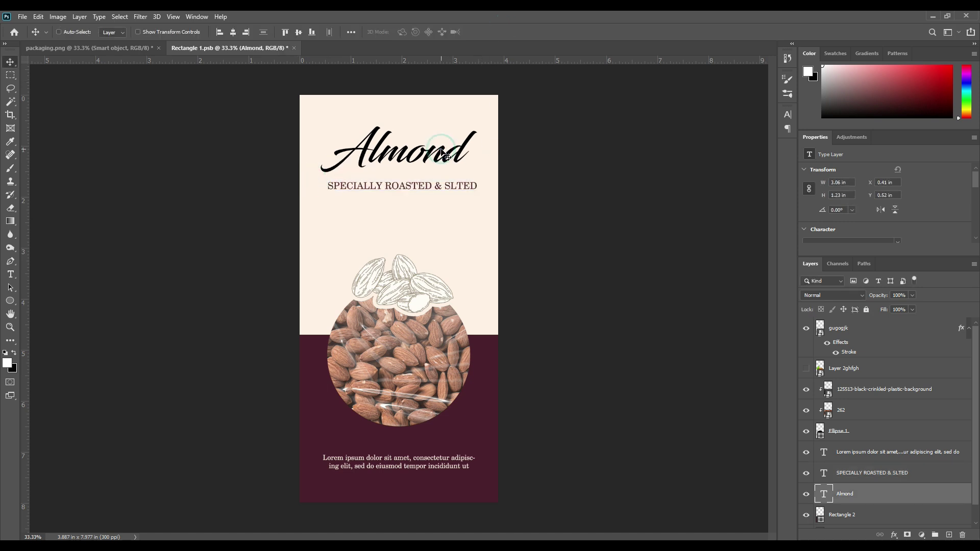
key("ctrl+t")
left_click_drag(322, 125, 325, 127)
left_click_drag(432, 147, 437, 149)
left_click(505, 31)
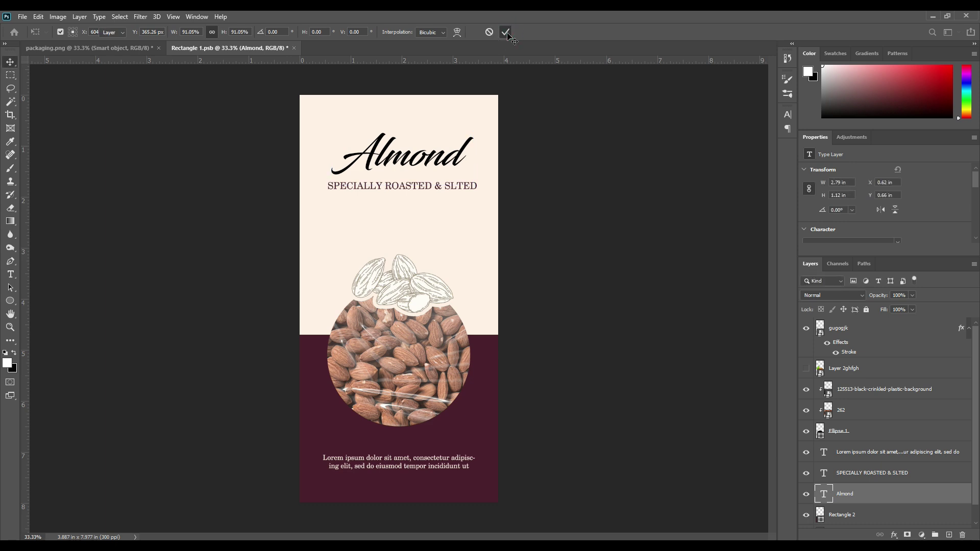
- Add a Lorem ipsum paragraph box beneath the SPECIALLY ROASTED & SLTED line, in CentSchbkCyrill BT Roman at 10.68 pt
left_click(11, 275)
left_click_drag(345, 207, 469, 244)
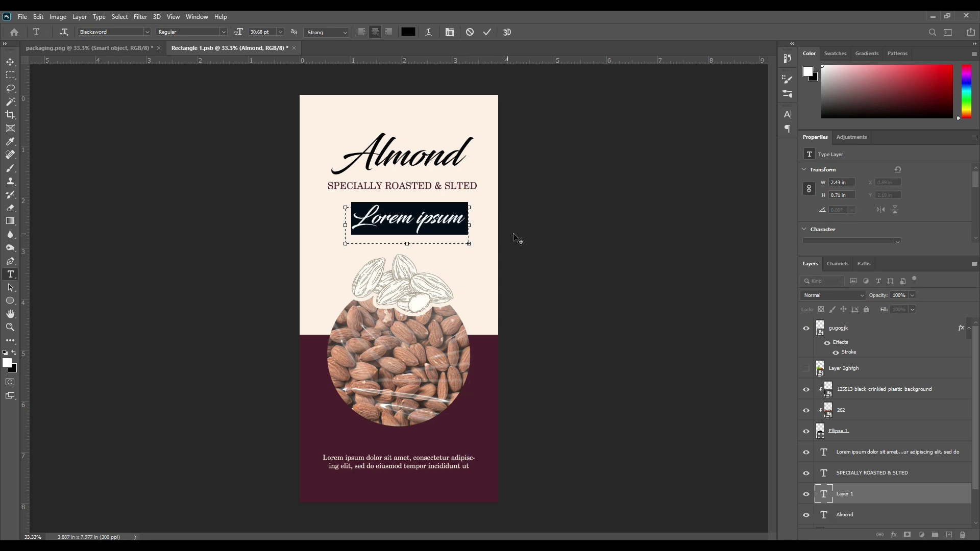
left_click(788, 114)
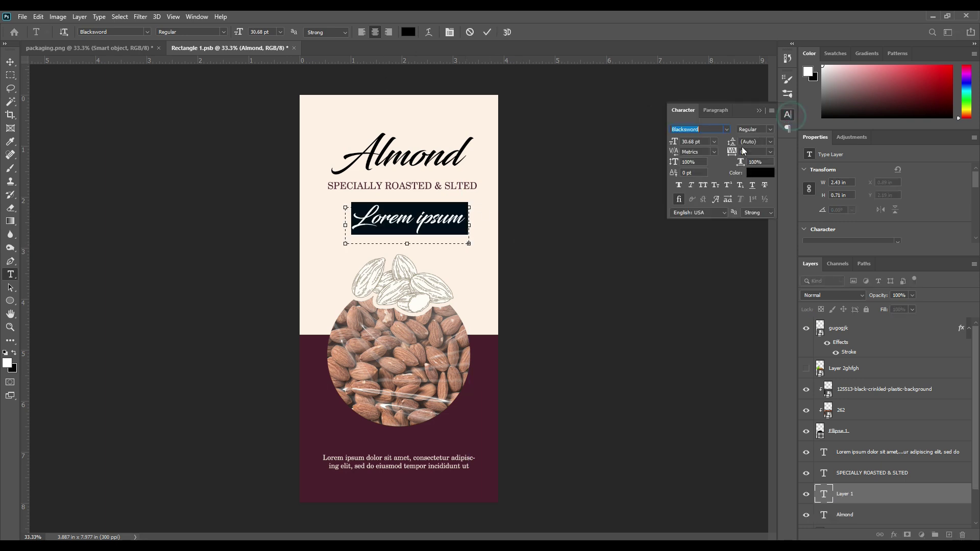
left_click(730, 130)
left_click(733, 160)
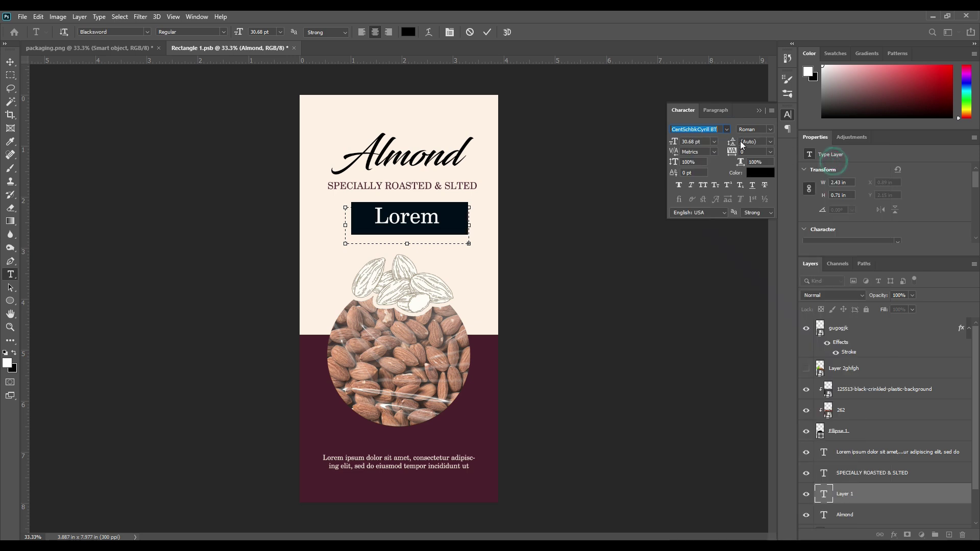
left_click_drag(674, 142, 667, 149)
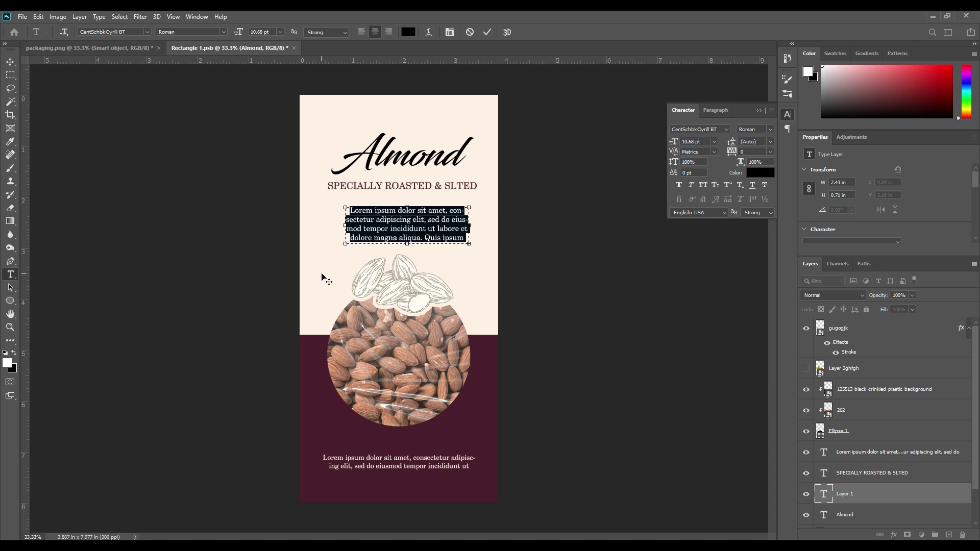
- Shrink the new paragraph's text box to about 2.13 by 0.52 in so it shows three lines, and commit the text
left_click_drag(408, 244, 410, 234)
left_click_drag(471, 220, 454, 220)
left_click(488, 31)
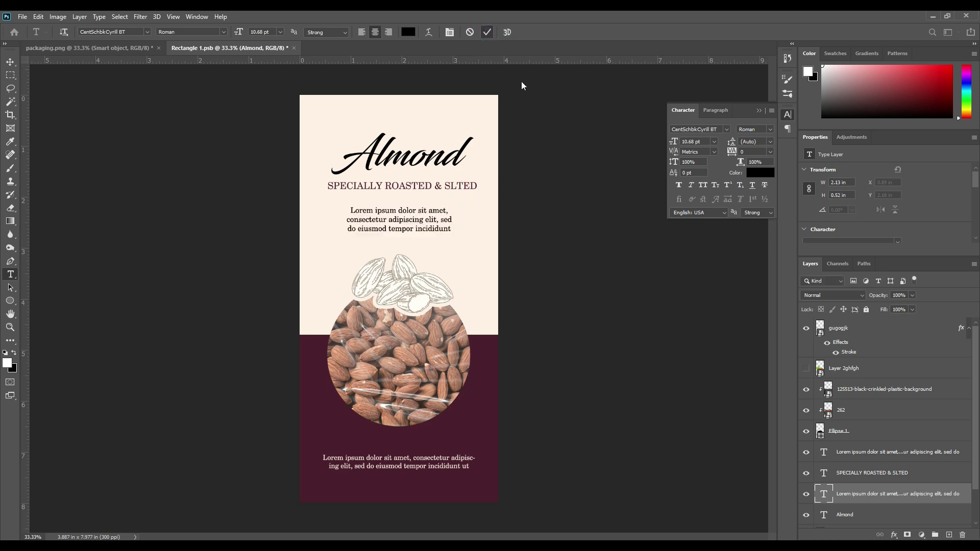
left_click(8, 63)
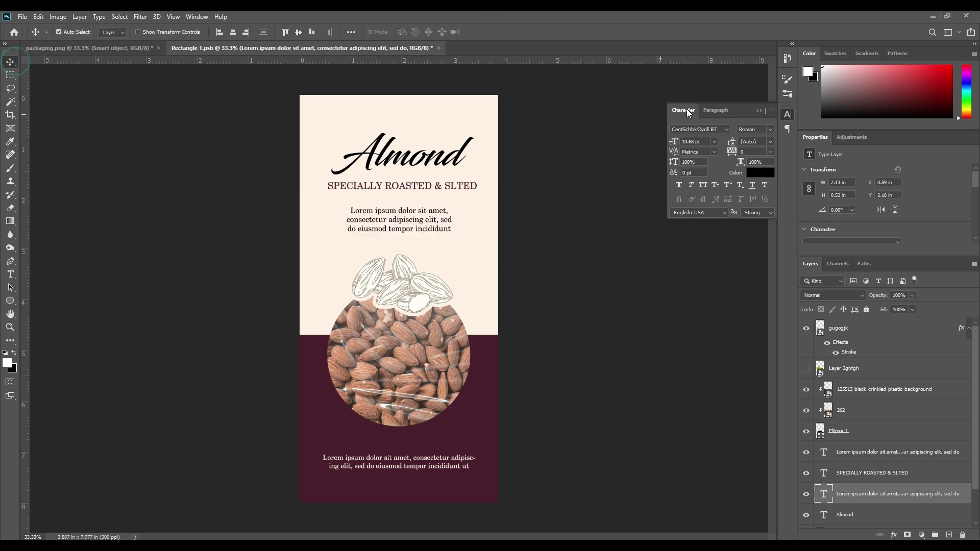
left_click(759, 110)
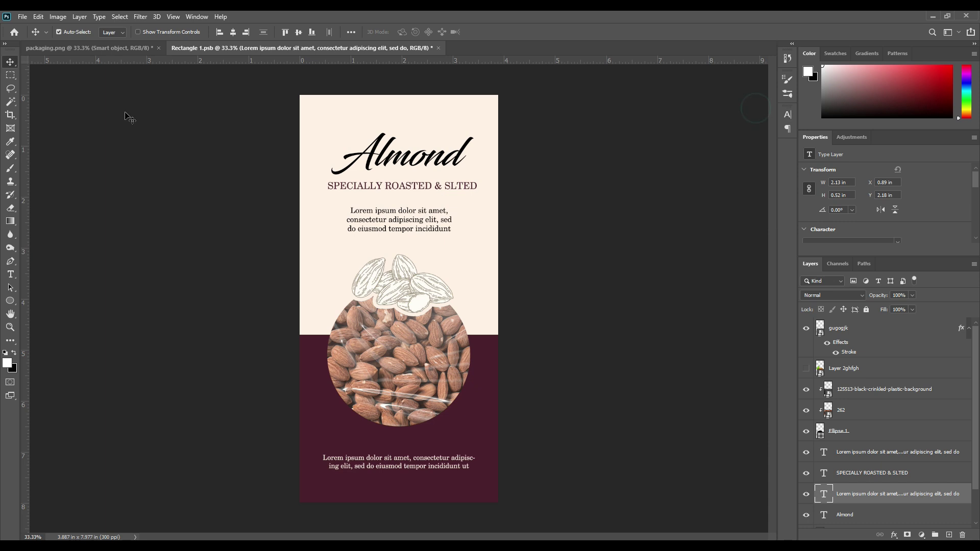
- Save the label artwork, switch to the packaging.png document and deselect all its layers
left_click(22, 17)
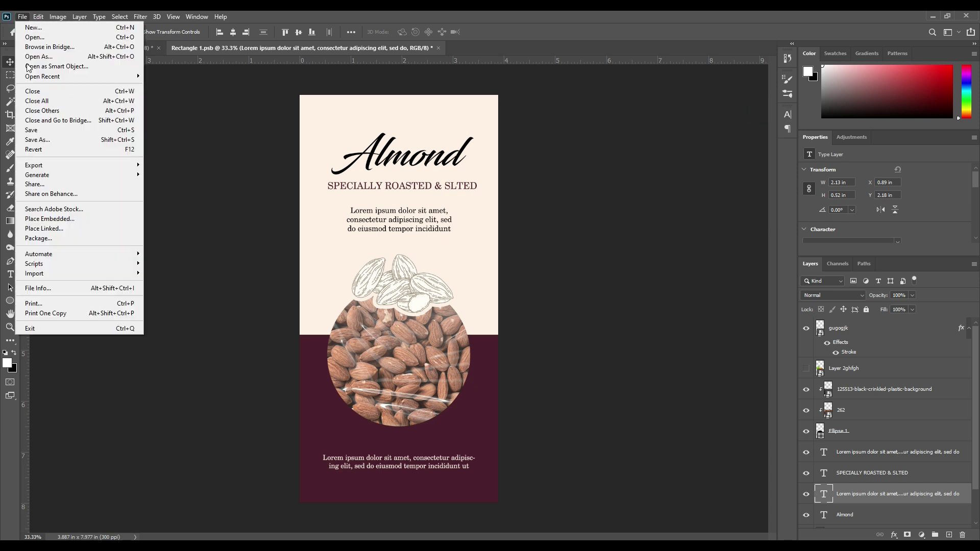
left_click(33, 131)
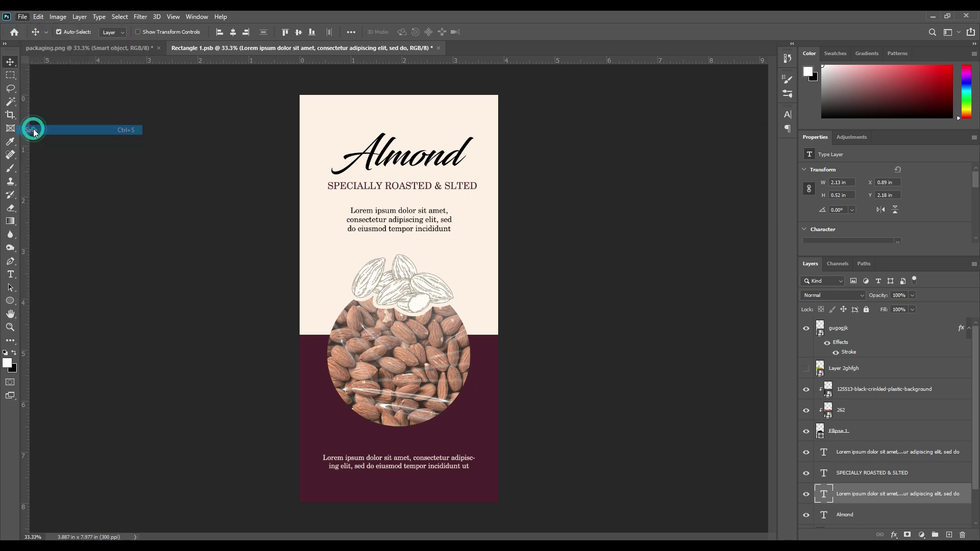
left_click(117, 47)
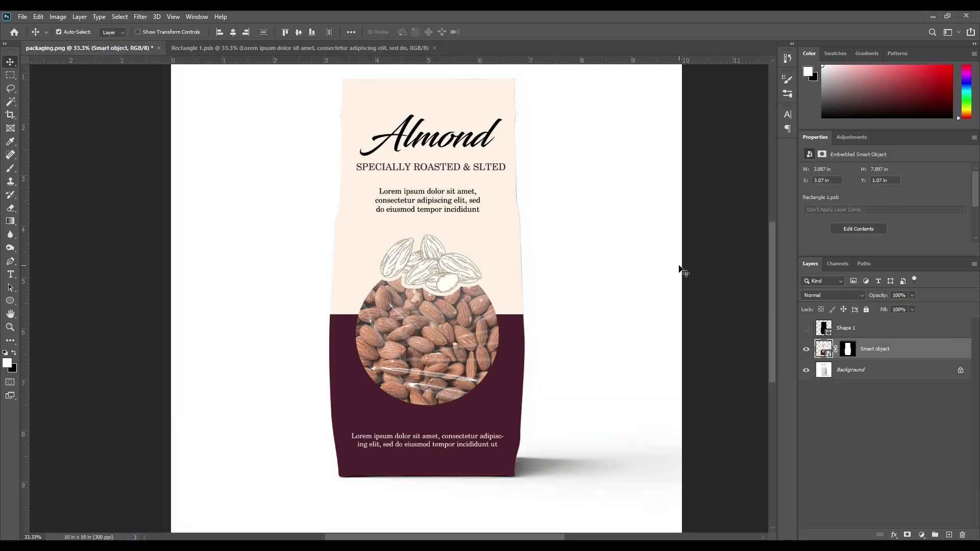
left_click(867, 428)
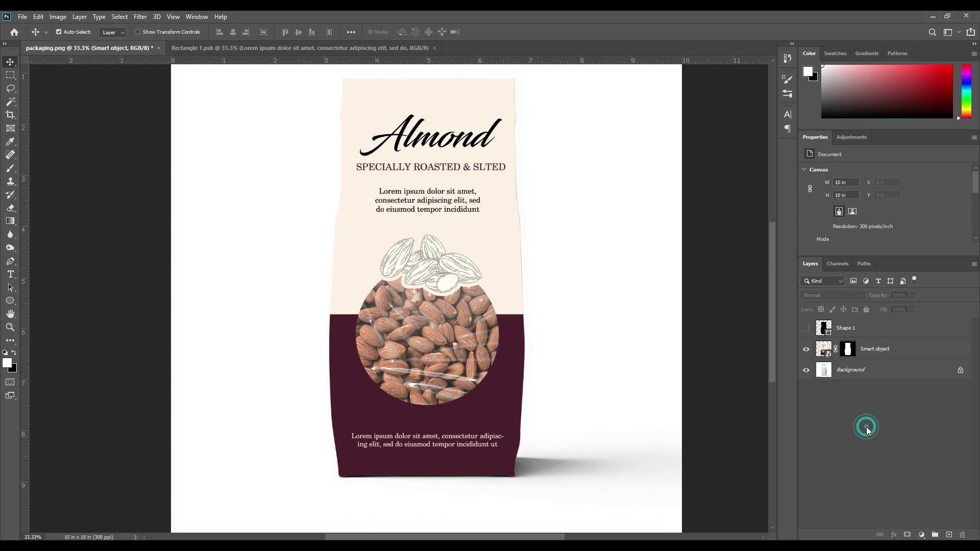
- Copy the pouch area of the Background using the Smart object's mask as selection, place it above the Smart object, and duplicate it twice
left_click(848, 351, "ctrl")
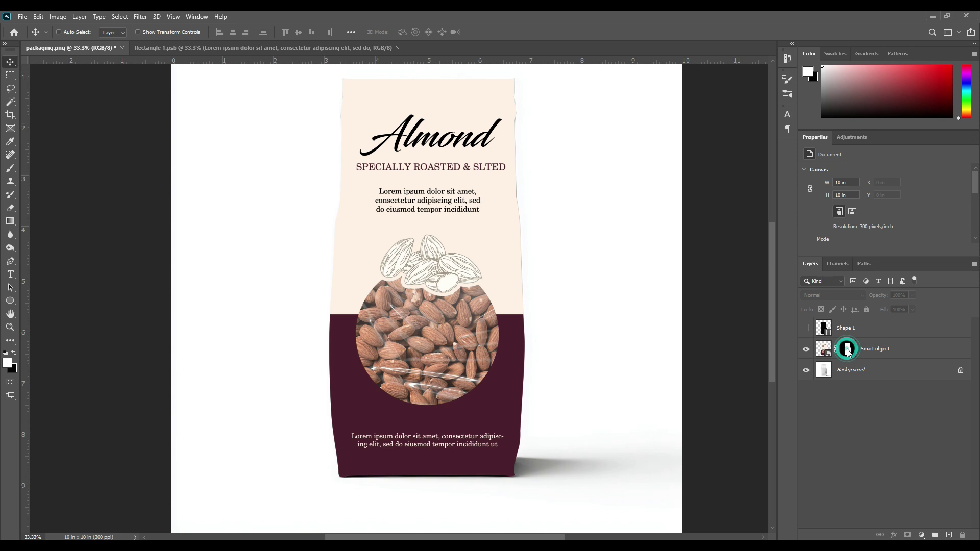
left_click(850, 375)
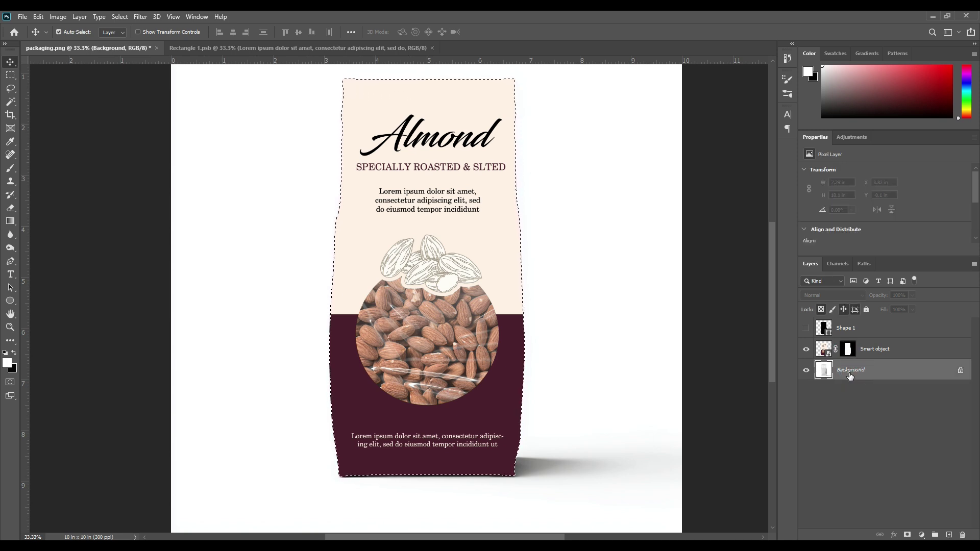
key("ctrl+j")
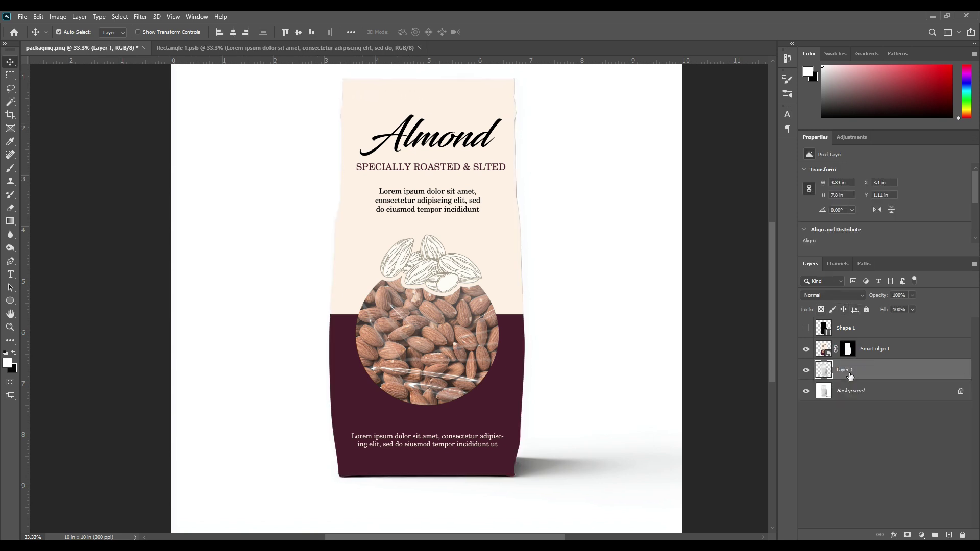
left_click_drag(851, 375, 862, 350)
left_click(861, 350)
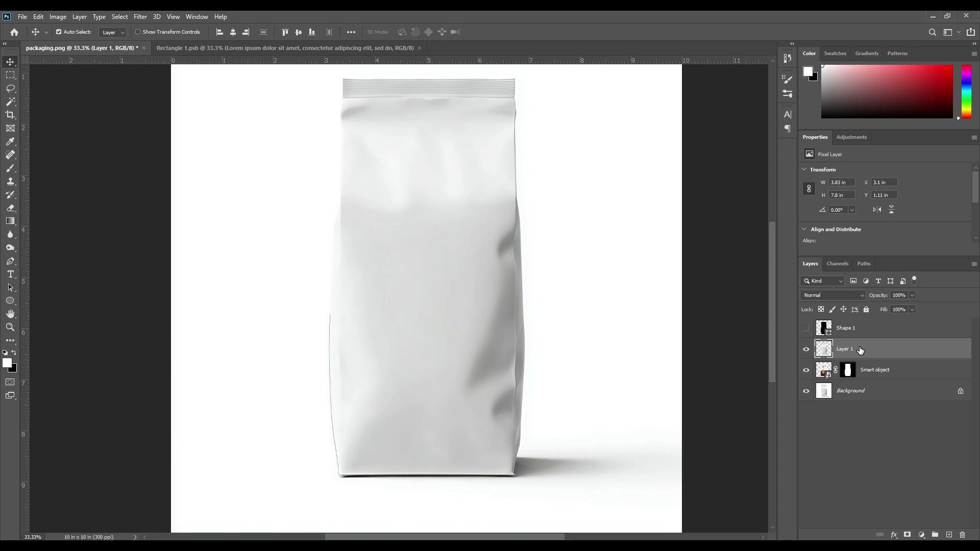
key("ctrl+j")
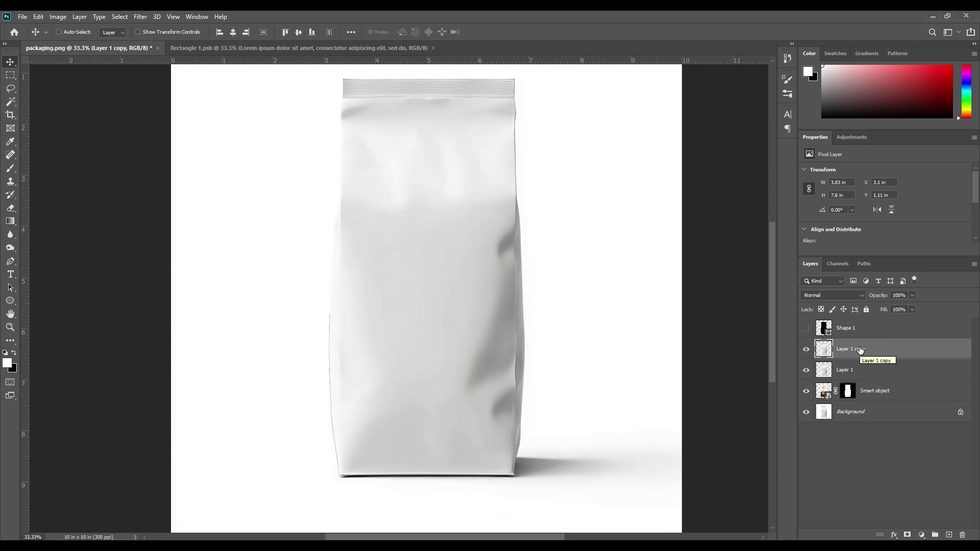
key("ctrl+j")
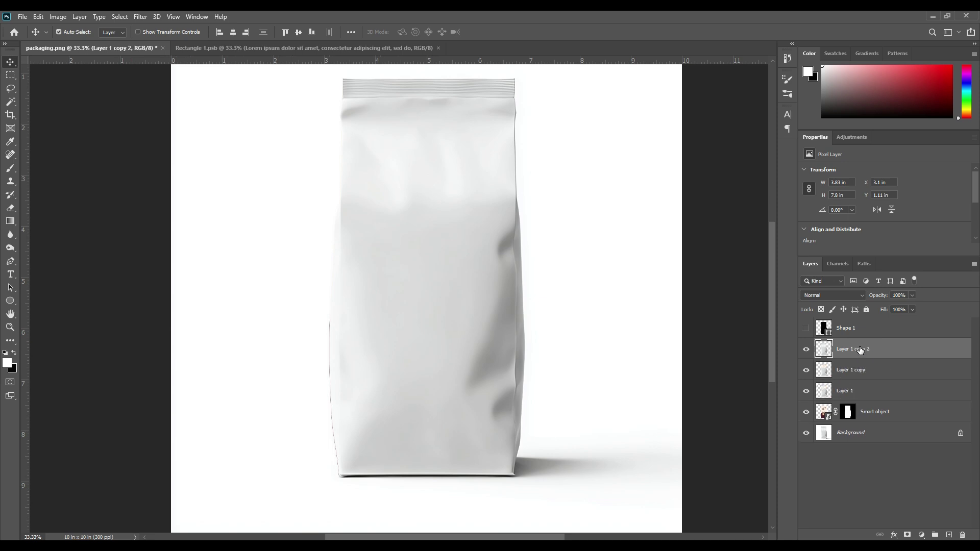
- Rename the topmost pouch copy as lIGHT
left_click(862, 352)
double_click(858, 350)
key("BackSpace")
type("lIGHT")
key("Return")
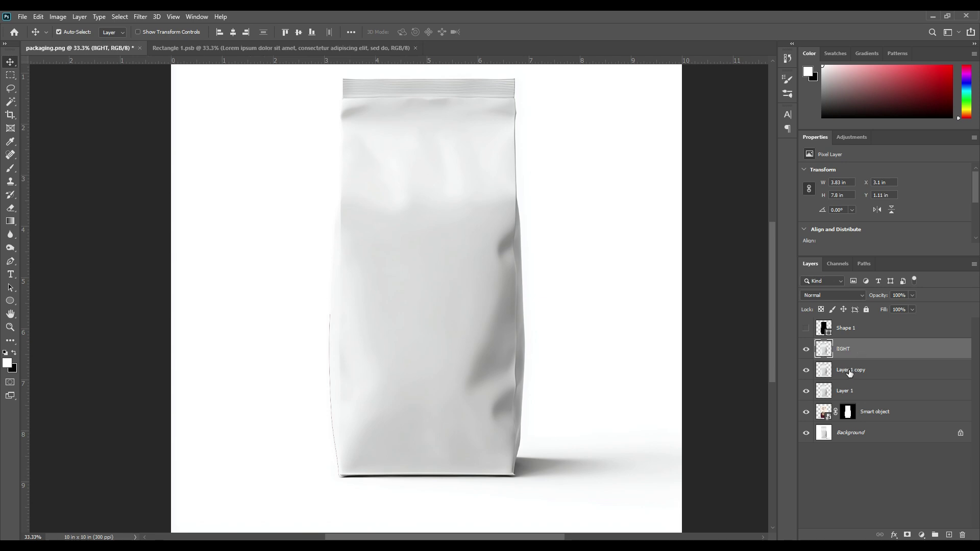
- Rename the middle pouch copy as Midtone and the lowest pouch copy as shadow
double_click(850, 371)
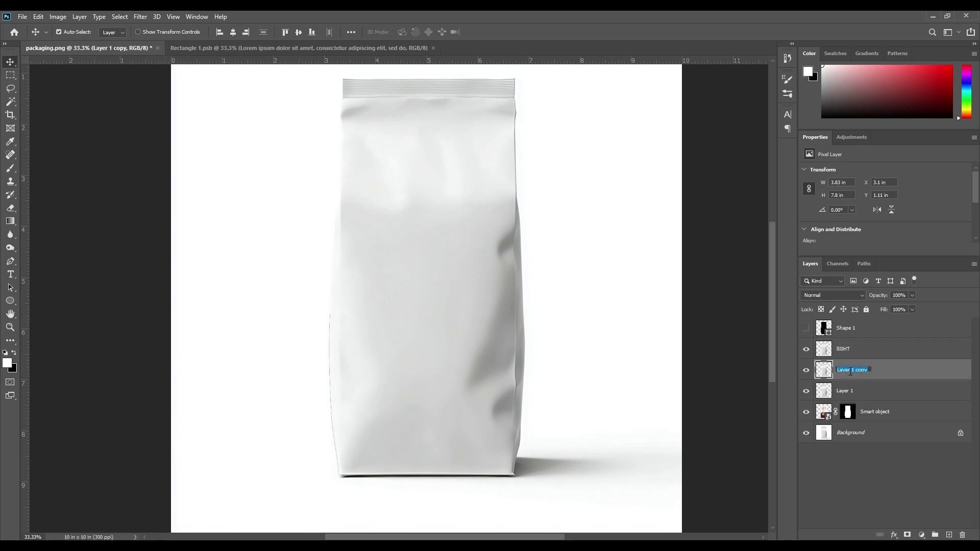
type("Midtone")
key("Return")
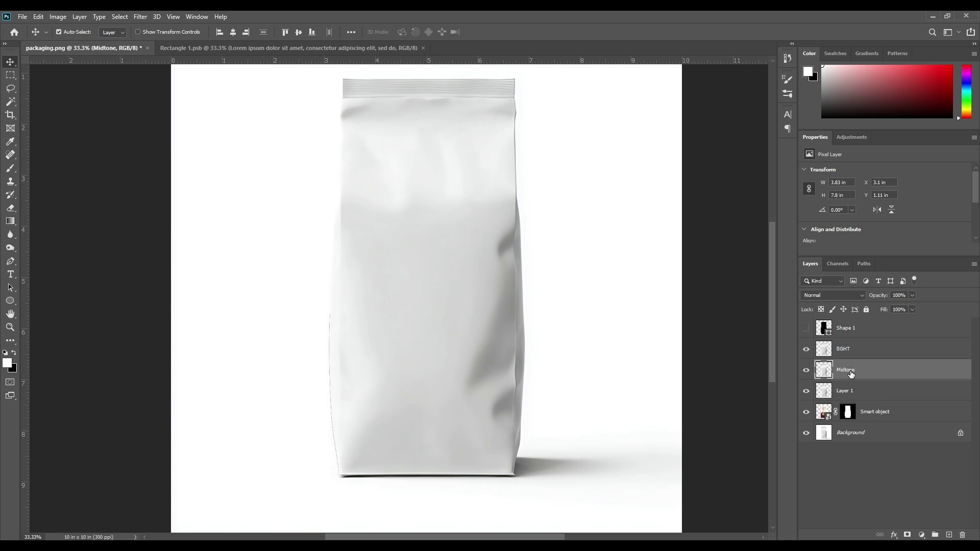
double_click(845, 393)
type("shadow")
key("Return")
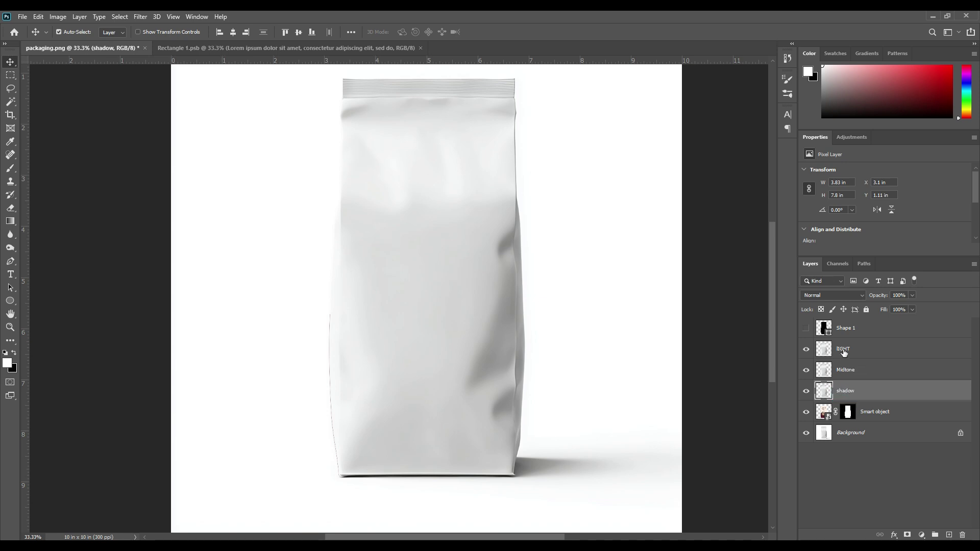
- Correct the topmost pouch copy's name to Light
double_click(843, 349)
type("Light")
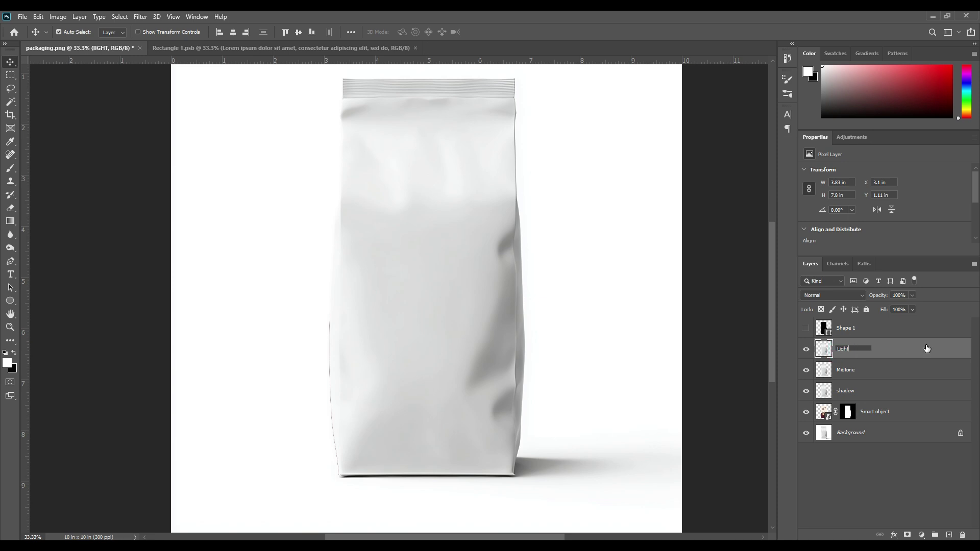
key("Return")
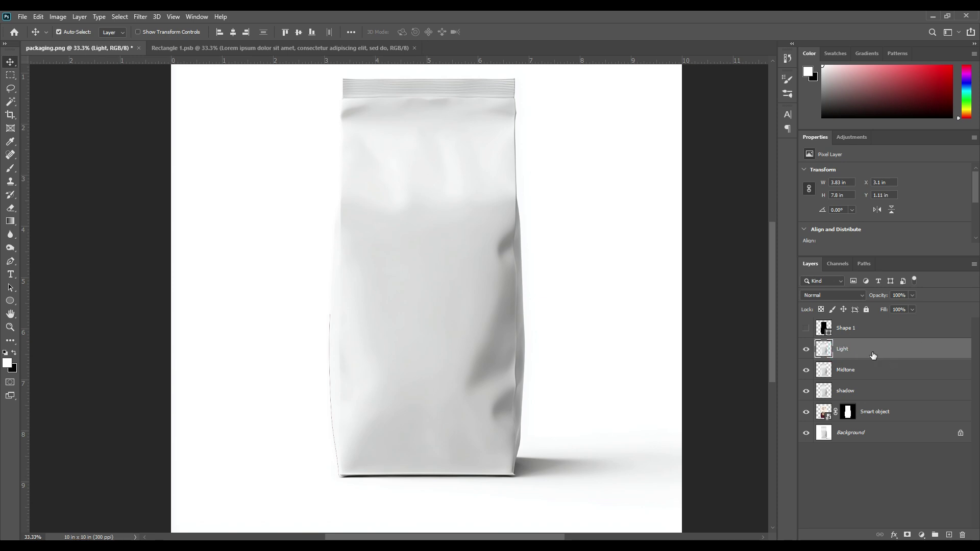
- Hide the Light and Midtone layers and set the shadow layer's blending mode to Multiply
left_click(806, 349)
left_click(807, 371)
left_click(857, 397)
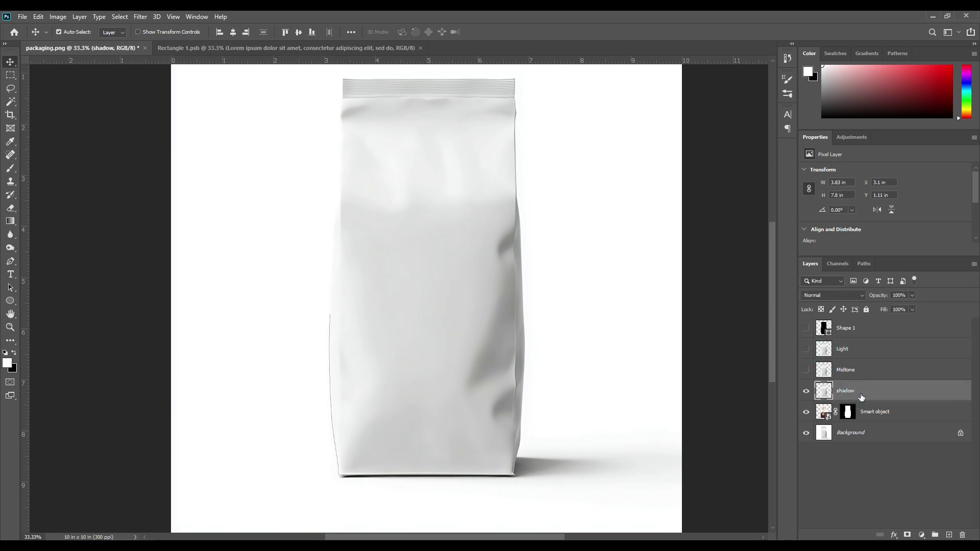
left_click(823, 295)
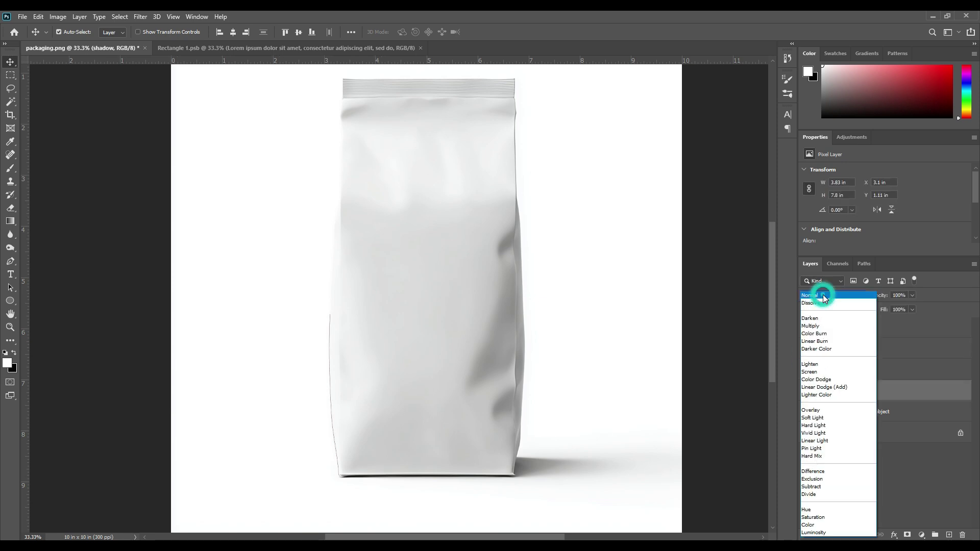
left_click(820, 330)
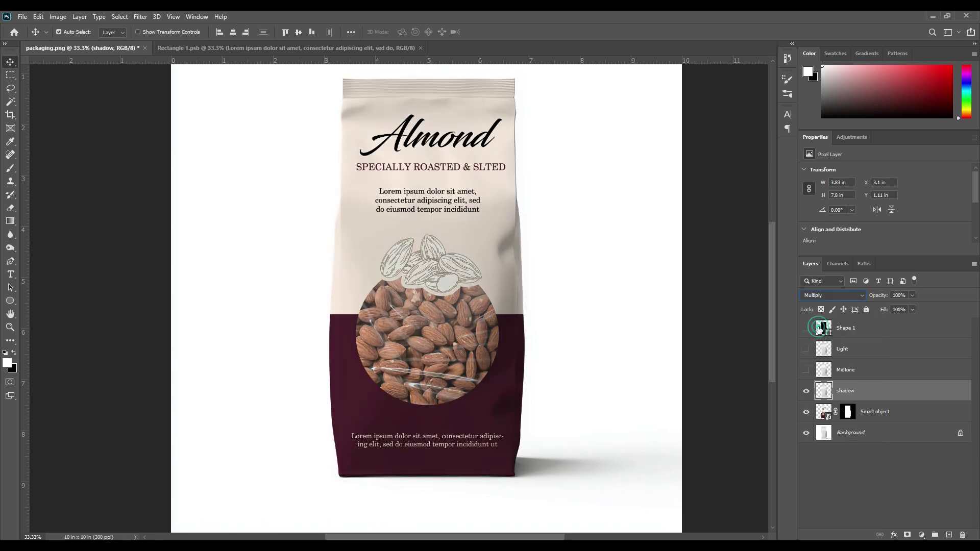
- Show the Midtone layer and set its blending mode to Linear Dodge (Add)
left_click(867, 375)
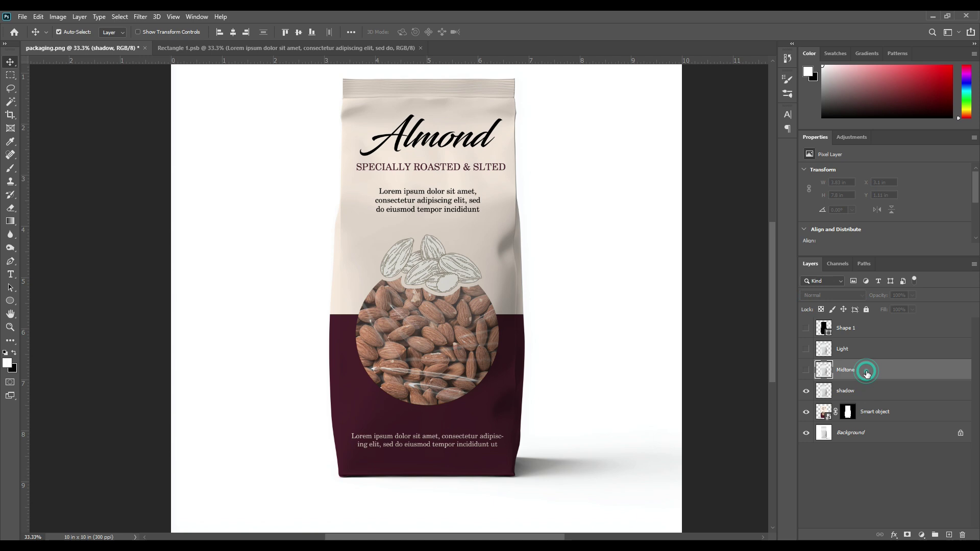
left_click(806, 371)
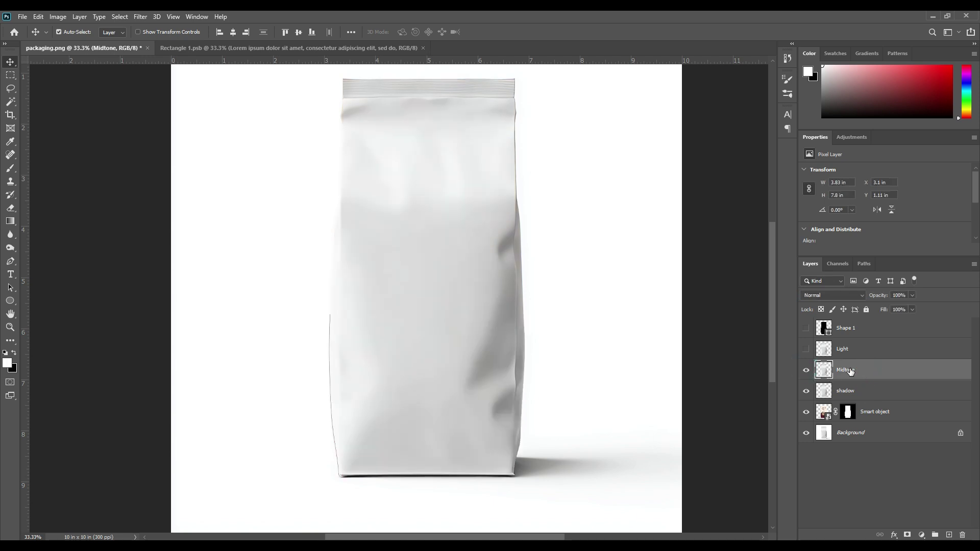
left_click(835, 295)
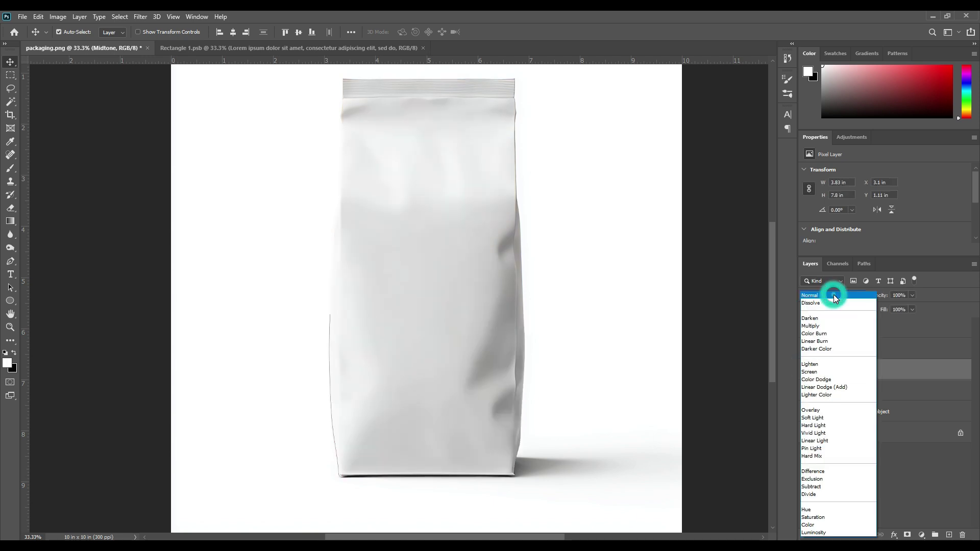
left_click(838, 389)
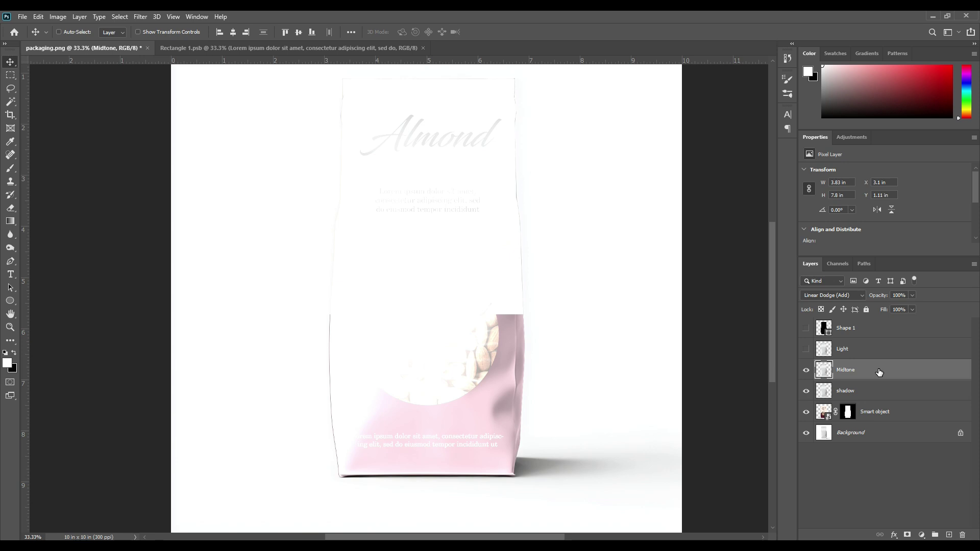
- Apply Levels to the Midtone layer with an input black point of 193 and an output white point of 56
key("ctrl+l")
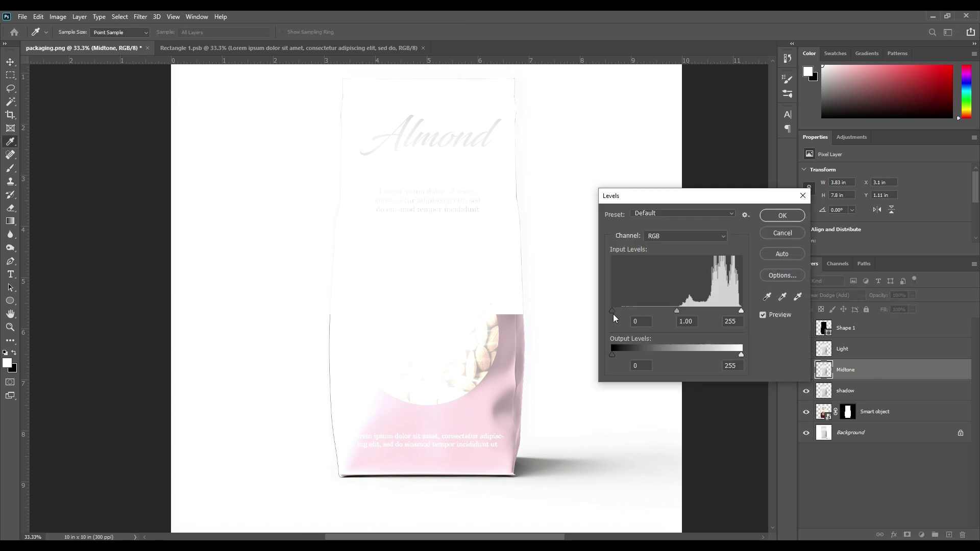
left_click_drag(613, 310, 709, 312)
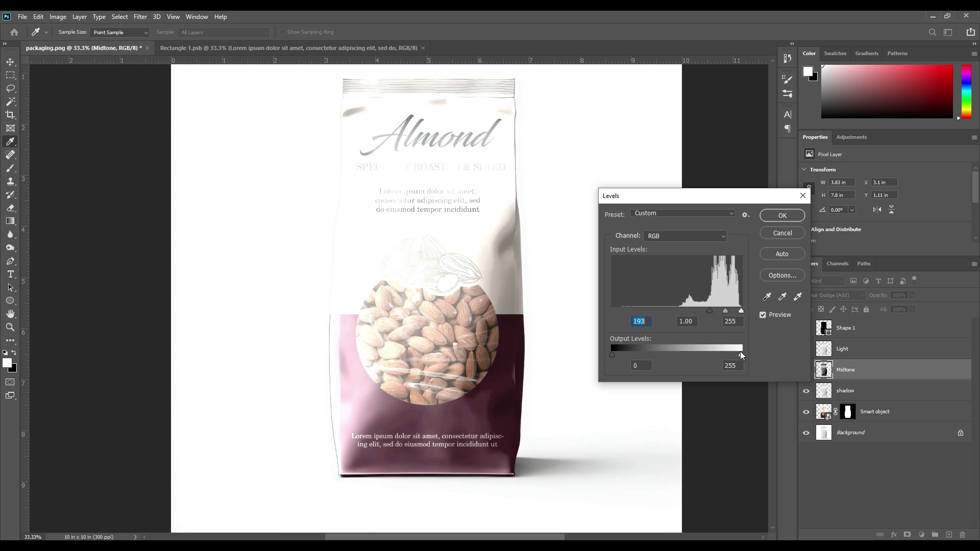
left_click_drag(741, 354, 642, 356)
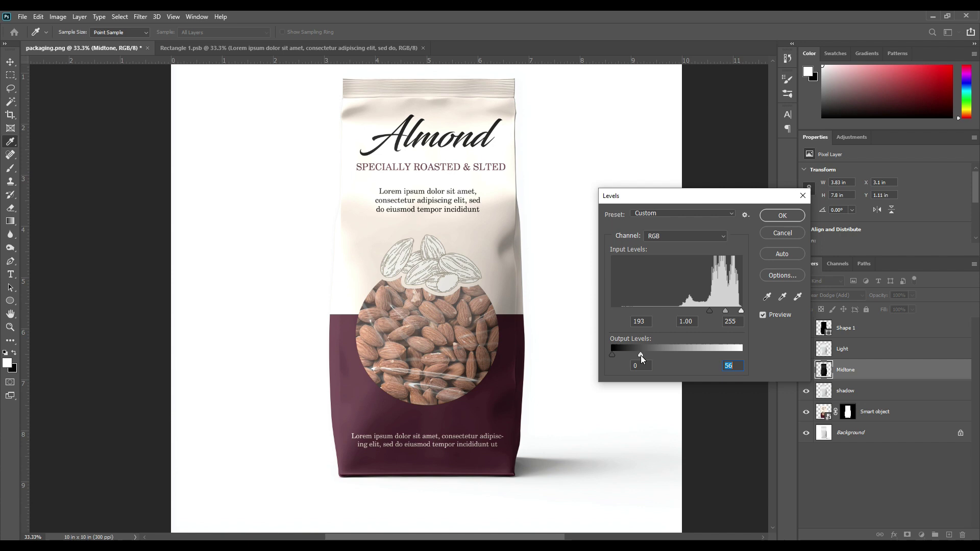
left_click(783, 215)
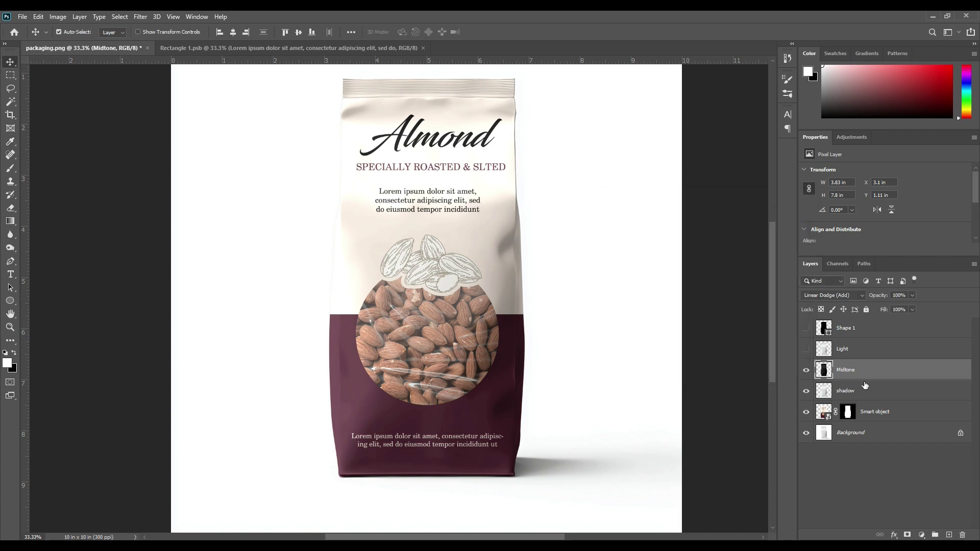
- Show the Light layer and set its blending mode to Screen
left_click(806, 352)
left_click(845, 350)
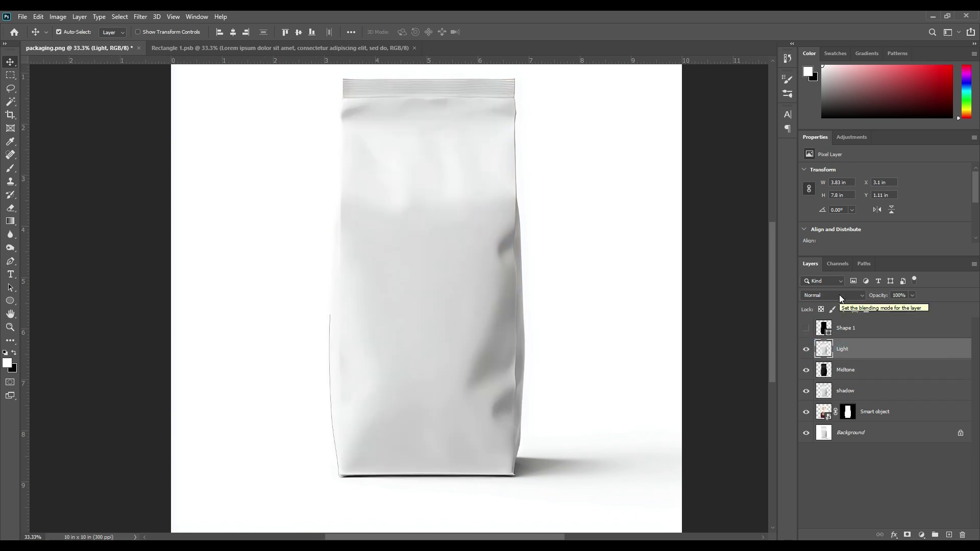
left_click(841, 298)
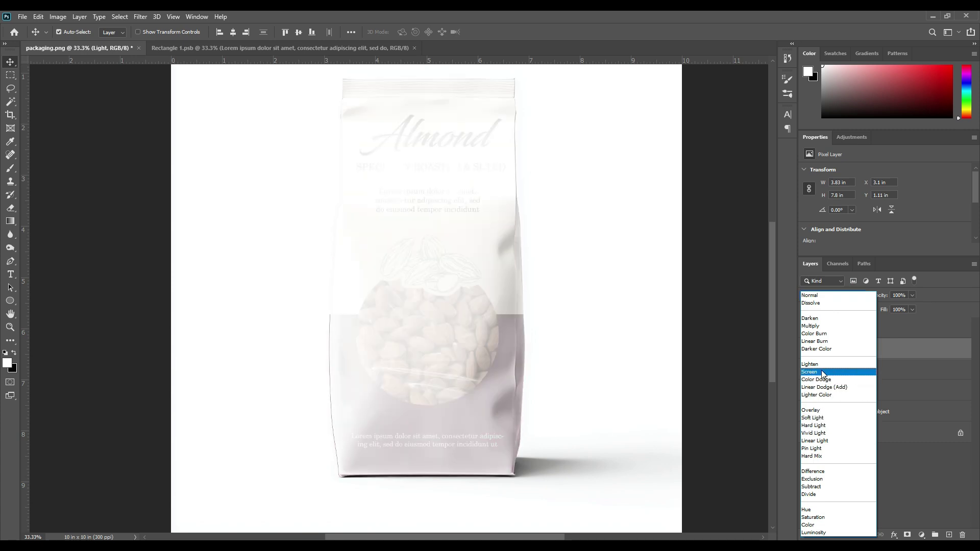
left_click(824, 374)
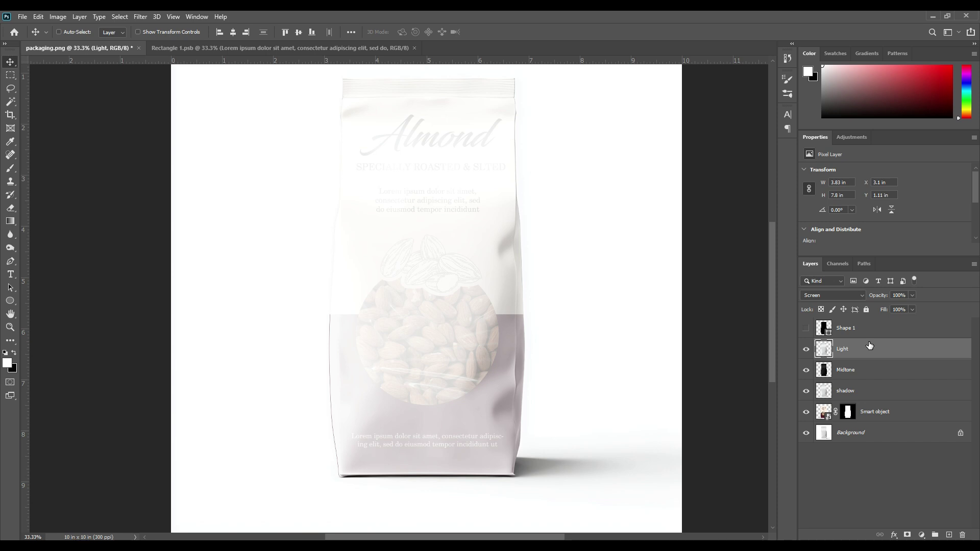
- Apply Levels to the Light layer with an input black point of 239 and an output white point of 95
key("ctrl+l")
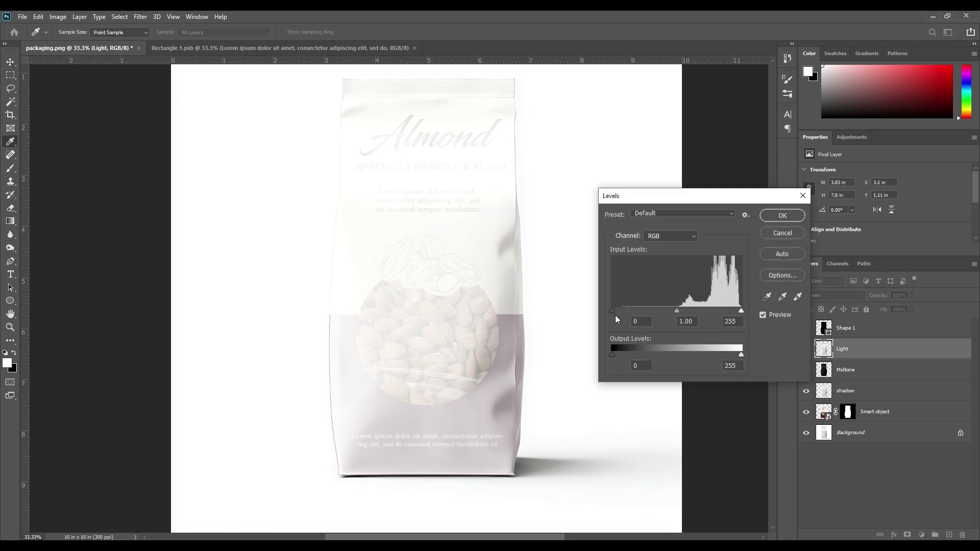
left_click_drag(612, 311, 735, 313)
left_click_drag(736, 354, 660, 356)
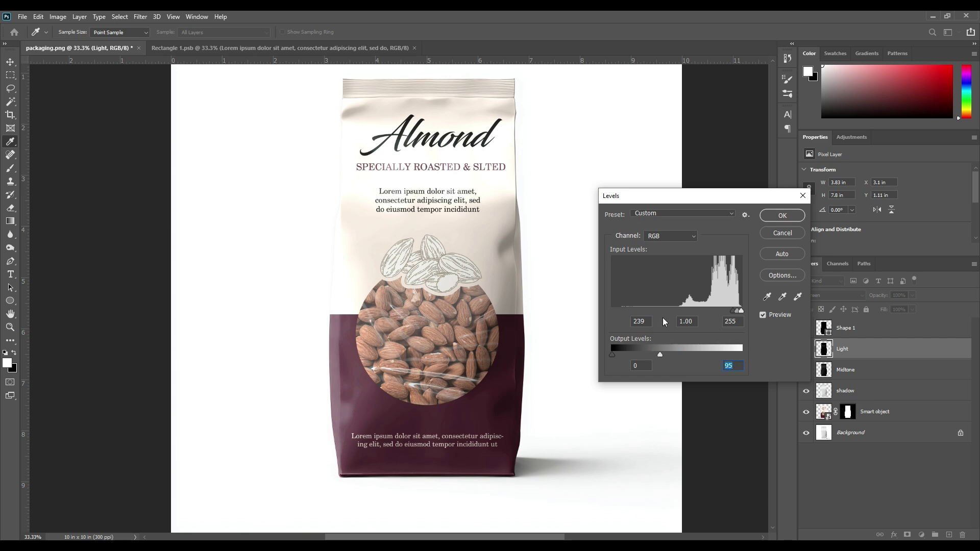
left_click(782, 215)
key("v")
left_click(721, 250)
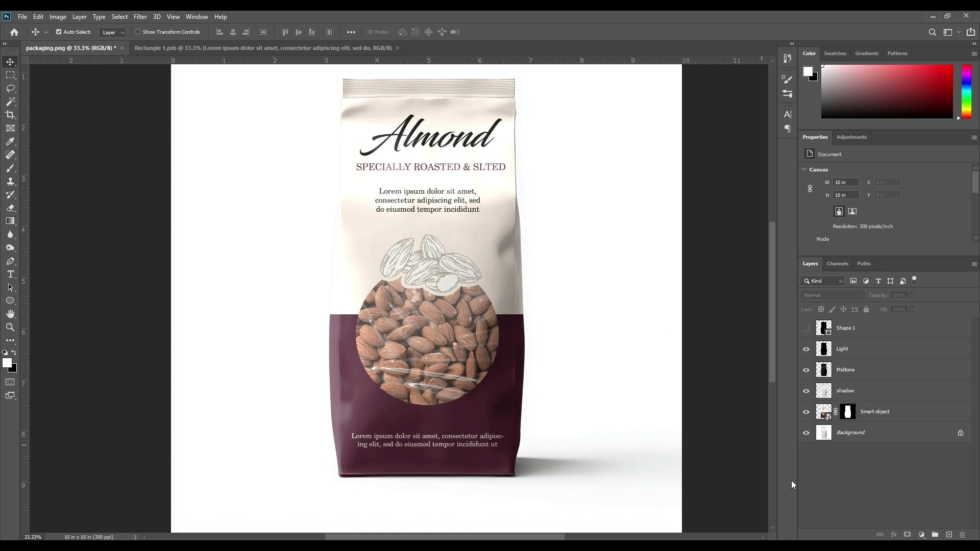
- Add a Solid Color fill layer in beige #cebcaa directly above the Background layer
left_click(861, 435)
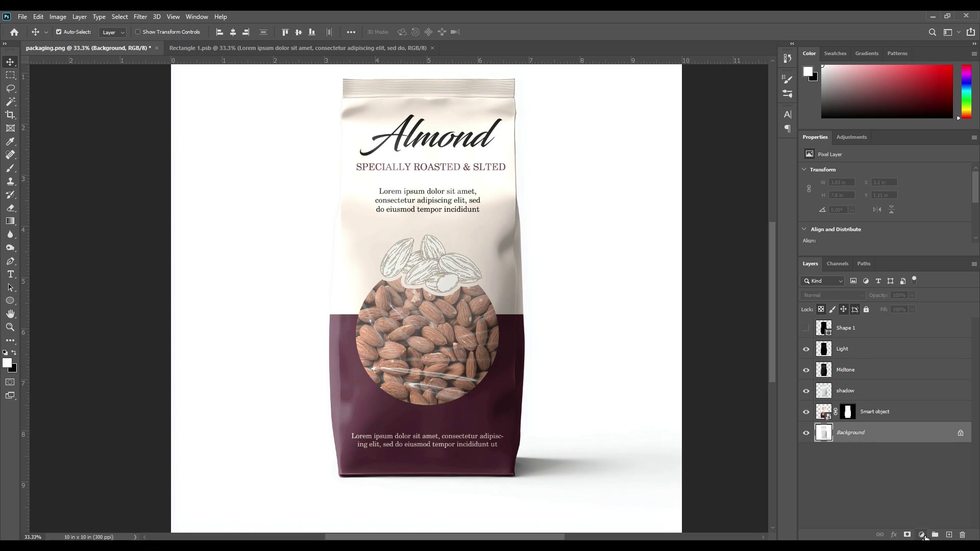
left_click(922, 535)
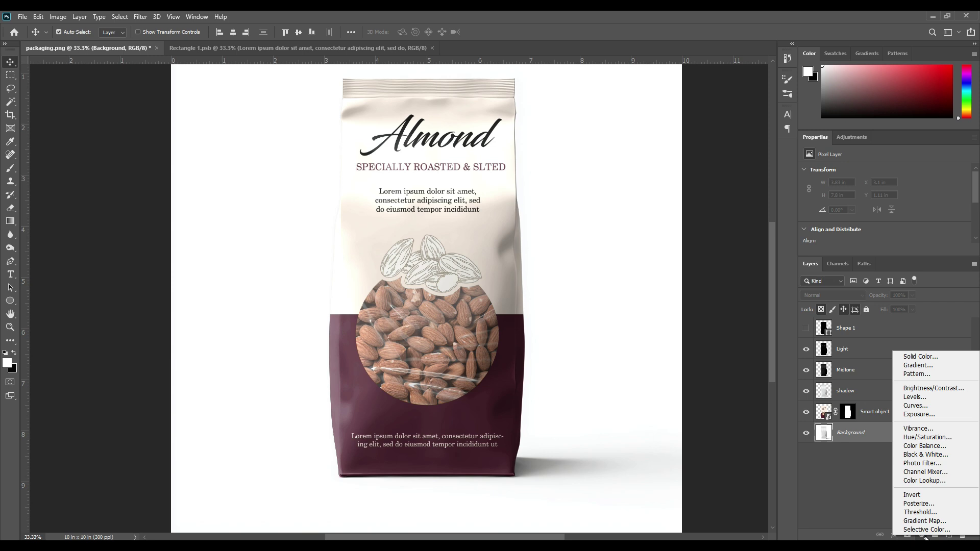
left_click(920, 358)
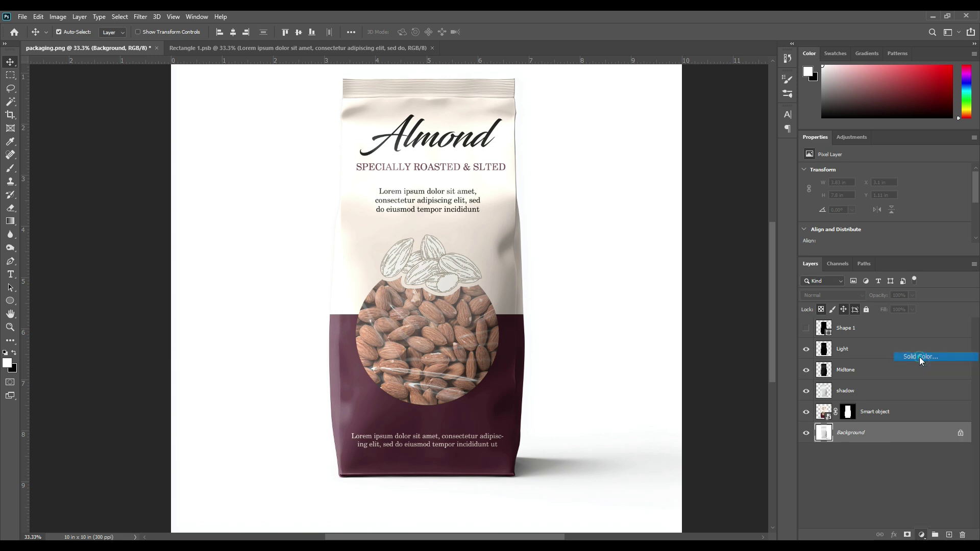
left_click(488, 230)
left_click(689, 273)
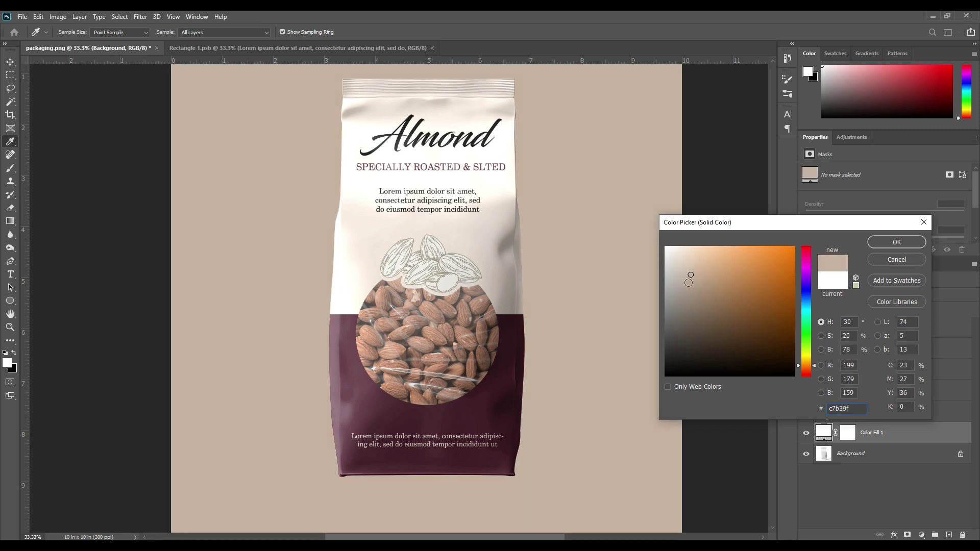
left_click_drag(690, 274, 688, 272)
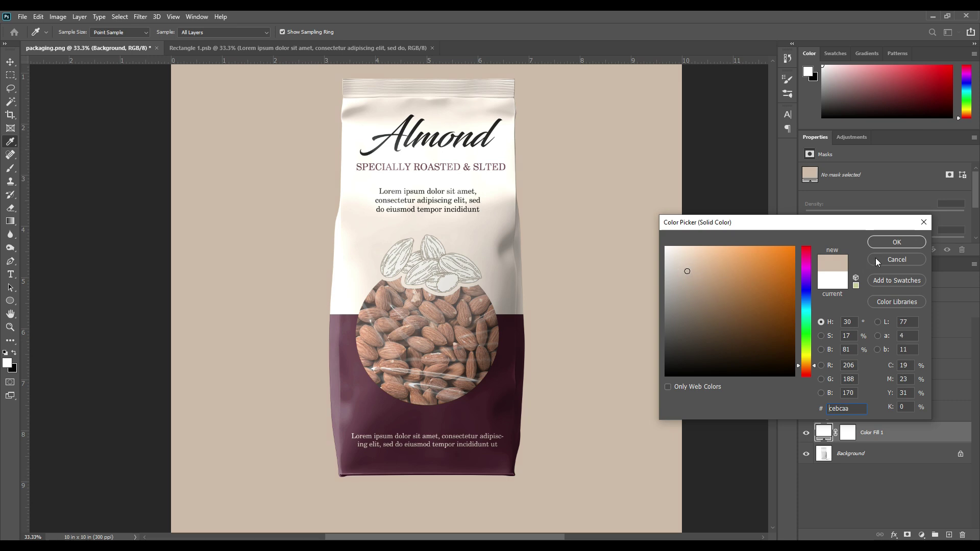
left_click(879, 241)
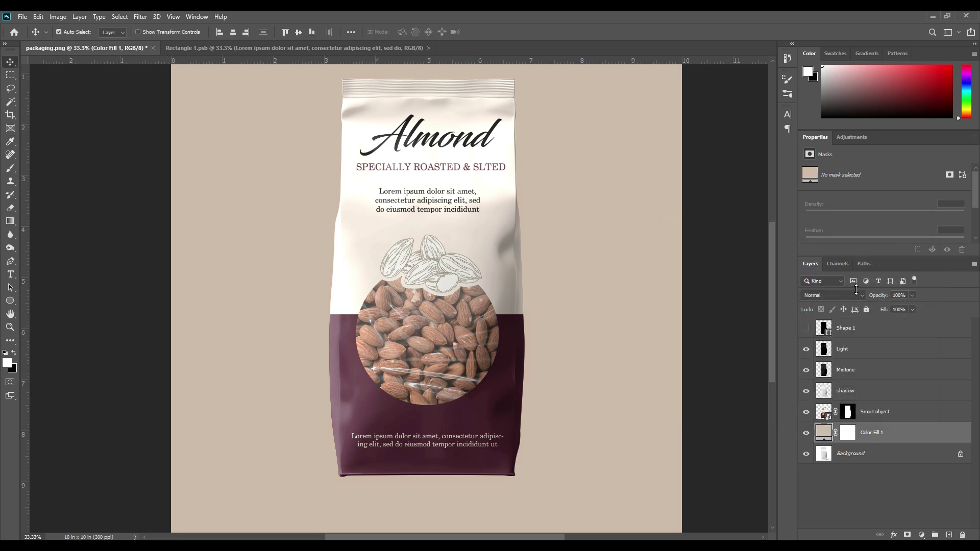
- Set the beige fill layer's blending mode to Linear Burn and deselect the layer
left_click(841, 295)
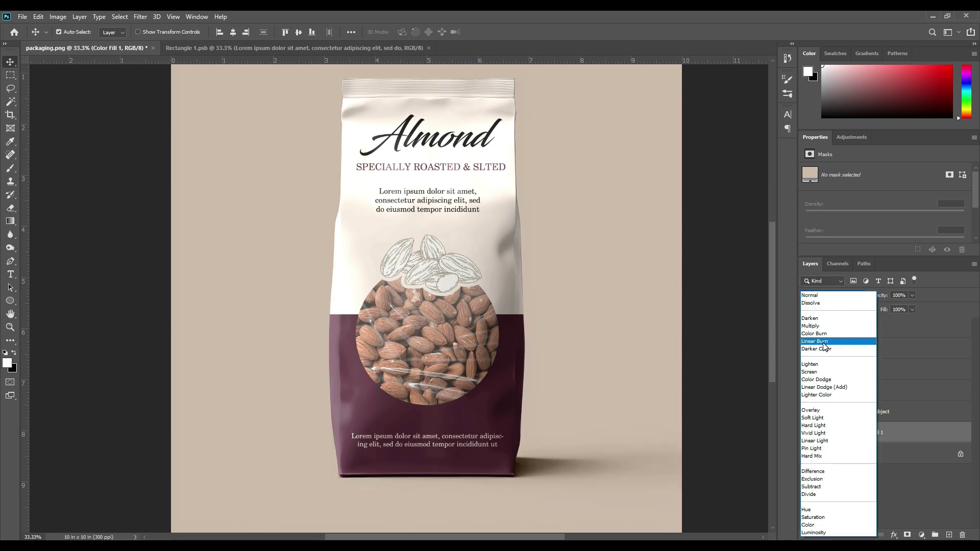
left_click(823, 342)
left_click(709, 285)
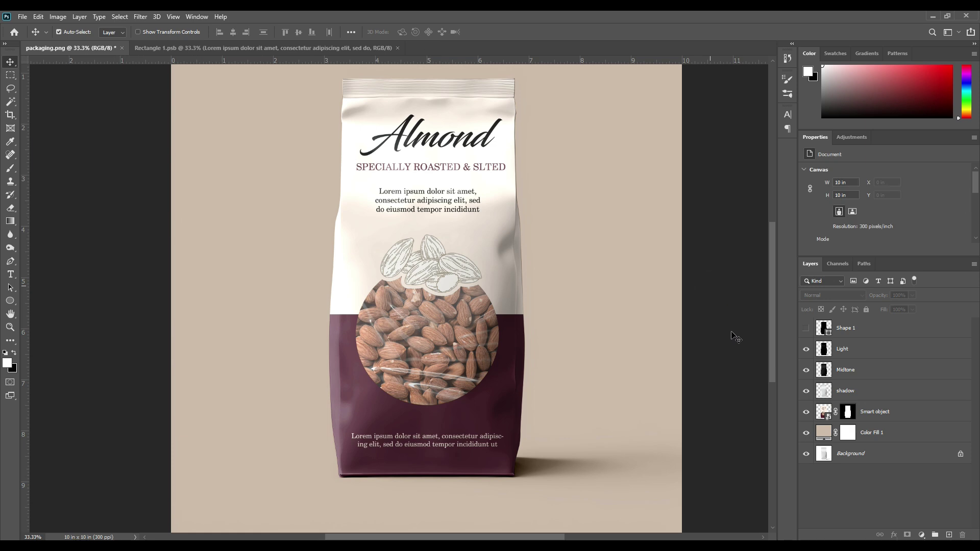